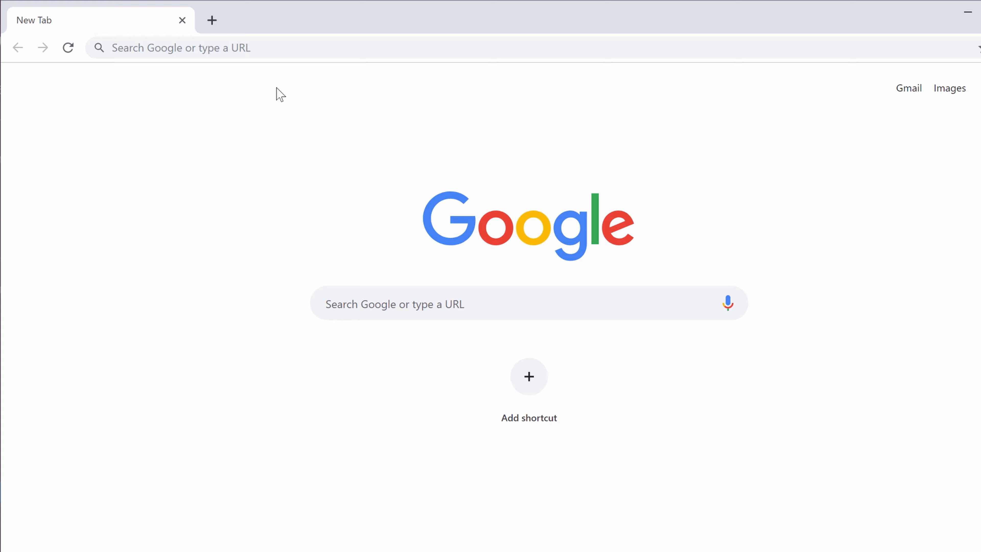
# Place the cursor in the address bar of the new Chrome tab
pyautogui.click(263, 49)
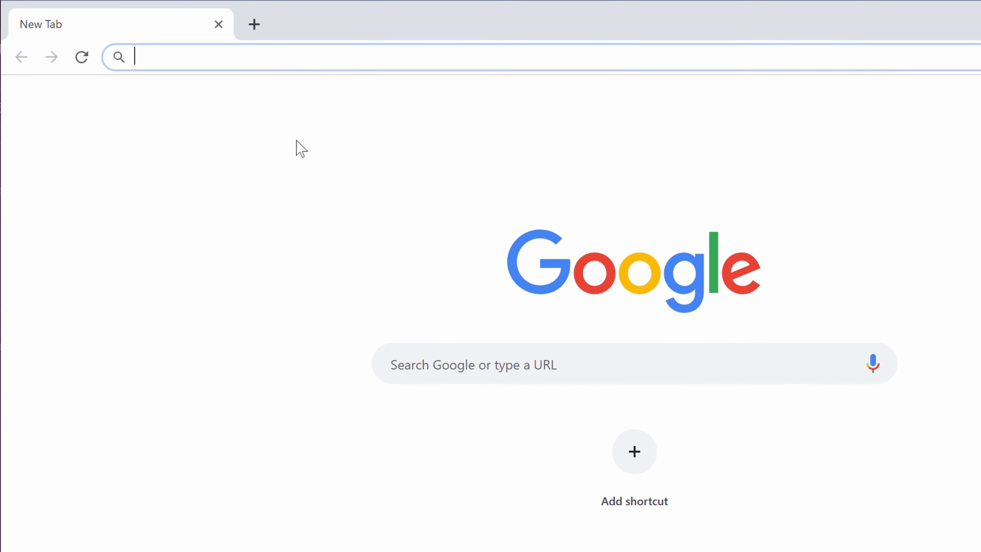
# Go to godaddy.com and sign in with the account username and password
pyautogui.write('godaddy.com')
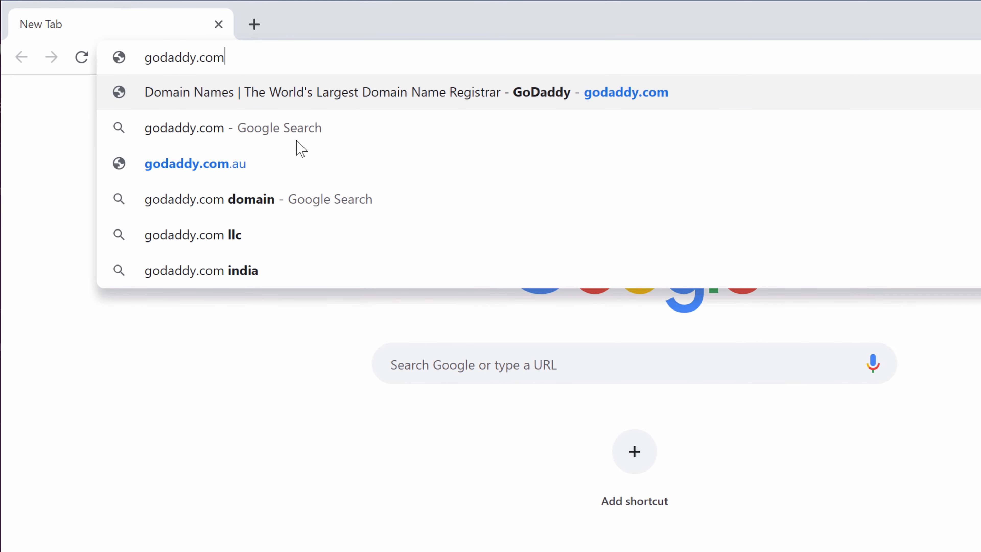
pyautogui.press('Return')
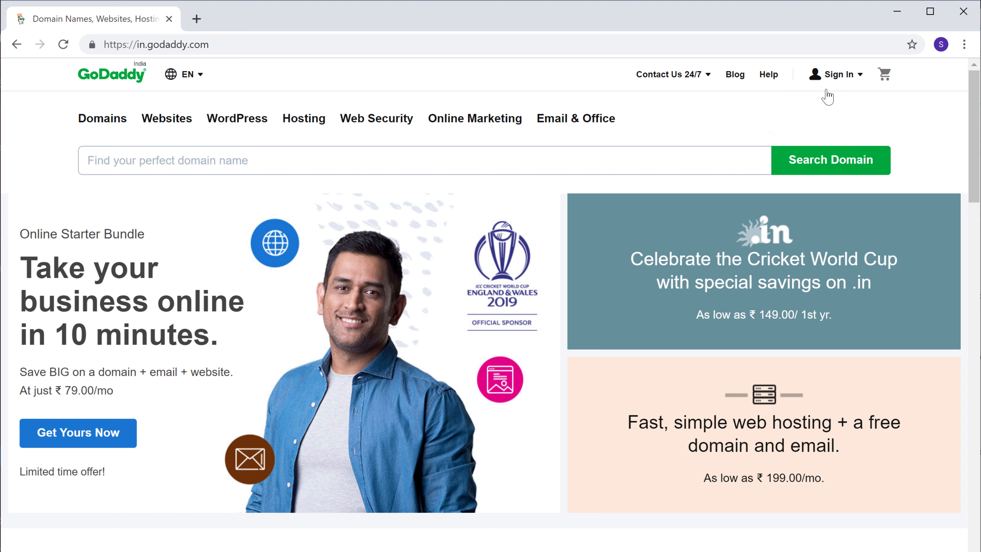
pyautogui.click(834, 85)
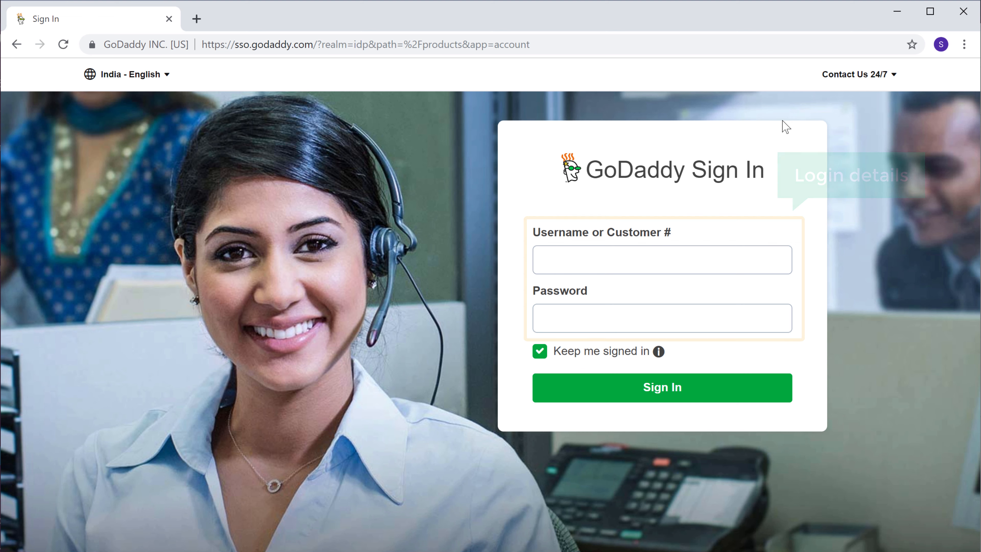
pyautogui.click(575, 260)
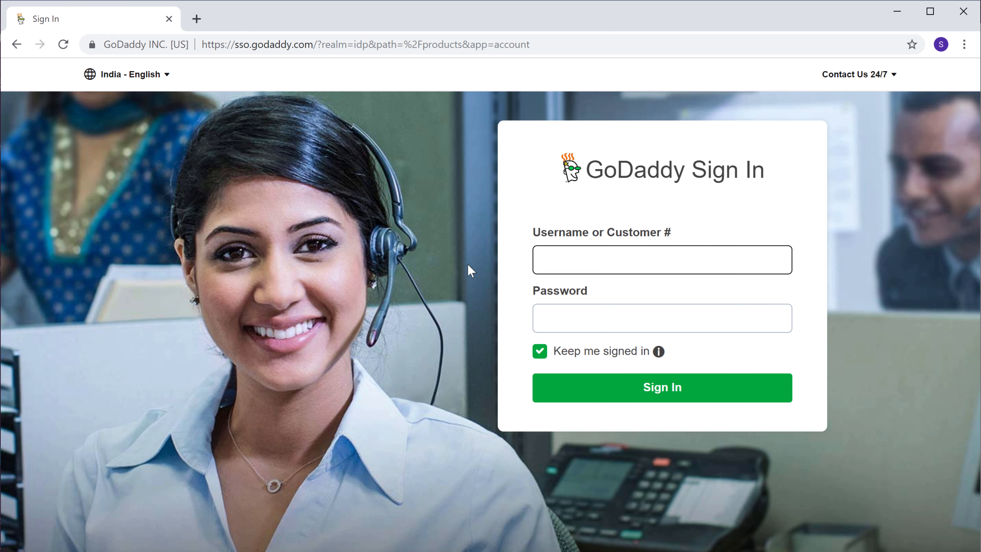
pyautogui.press('Tab')
pyautogui.write('*******')
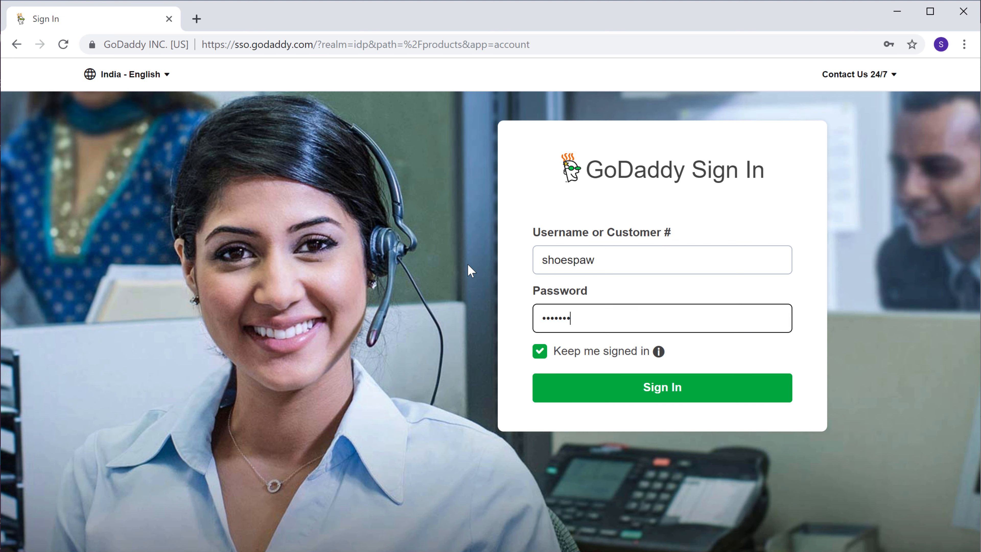
pyautogui.write('****')
pyautogui.press('Tab')
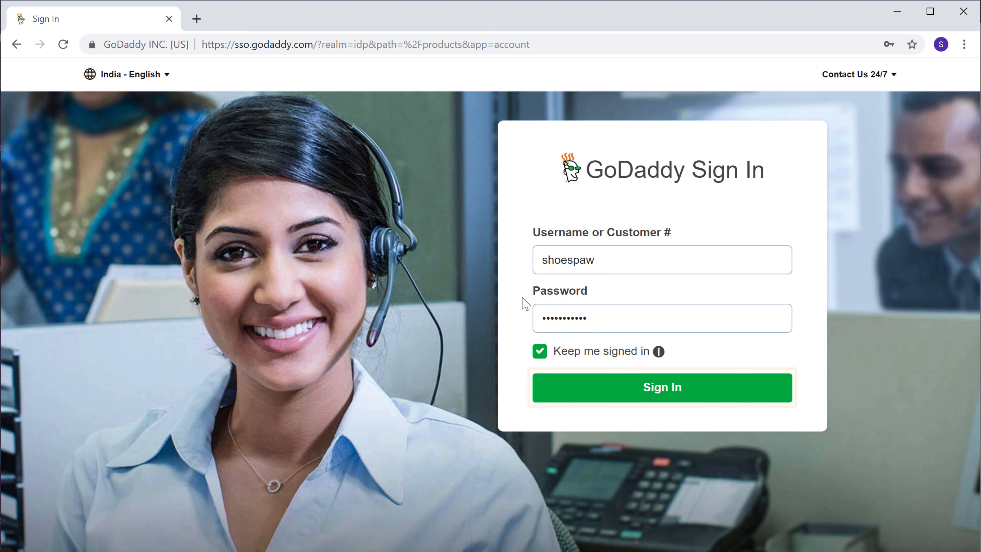
pyautogui.click(657, 397)
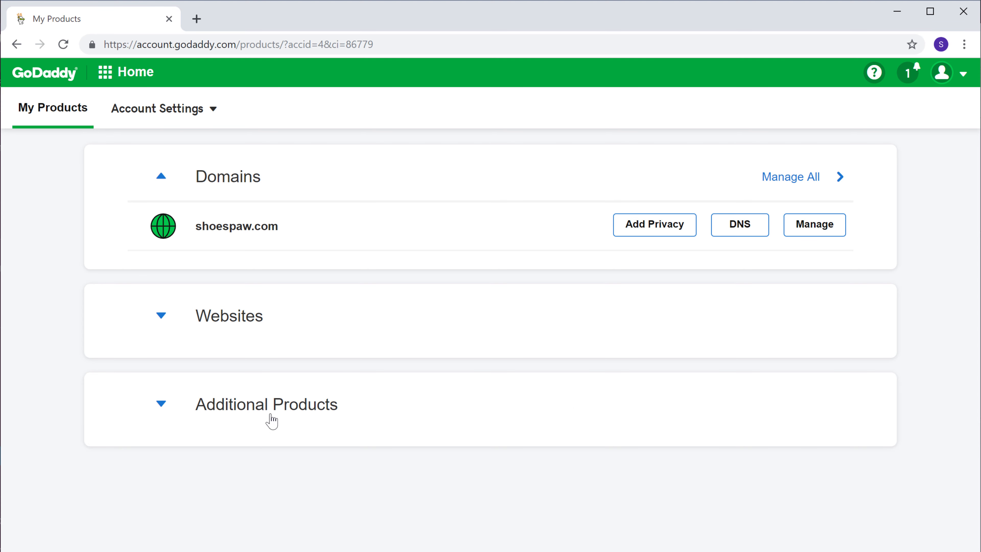
# Redeem the free Email Forwarding product listed under Additional Products
pyautogui.click(224, 422)
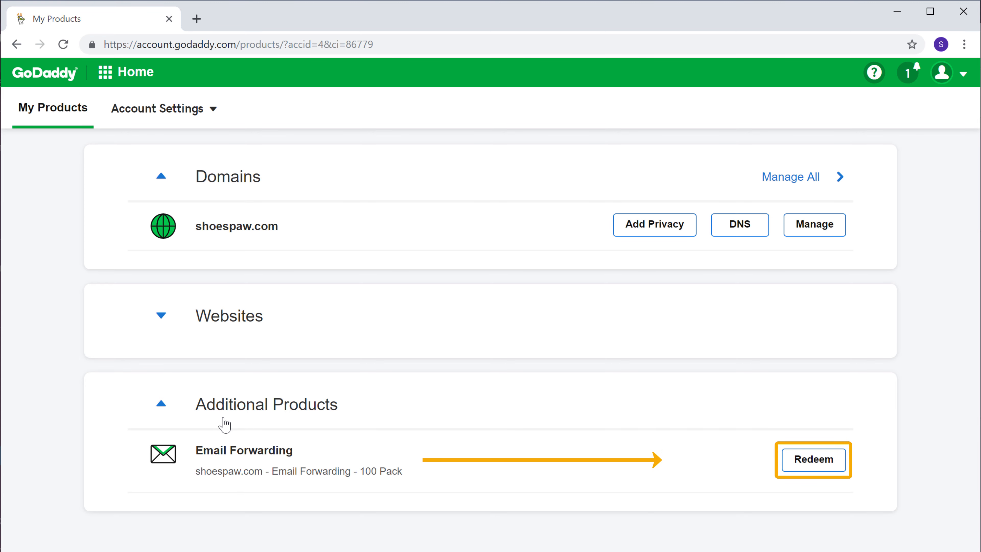
pyautogui.click(810, 466)
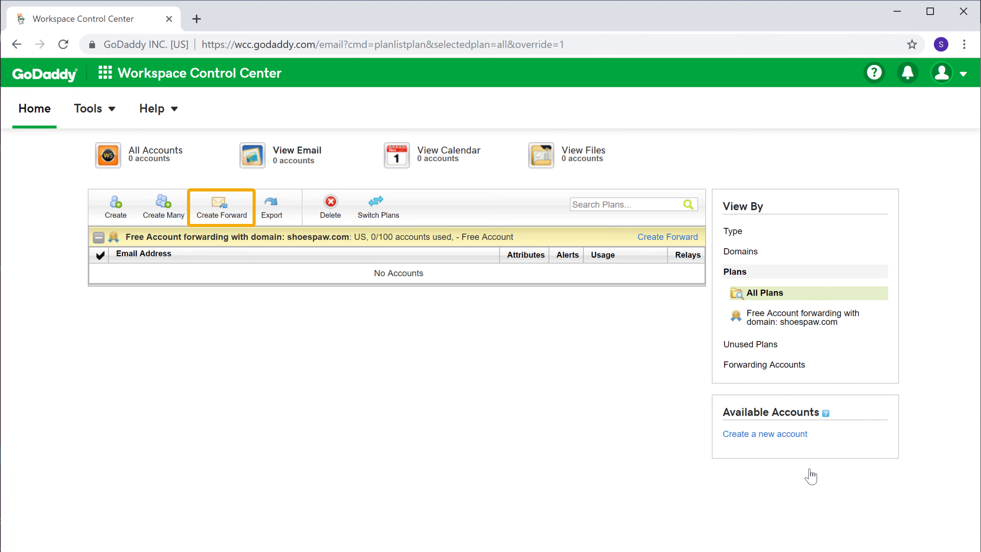
pyautogui.click(219, 216)
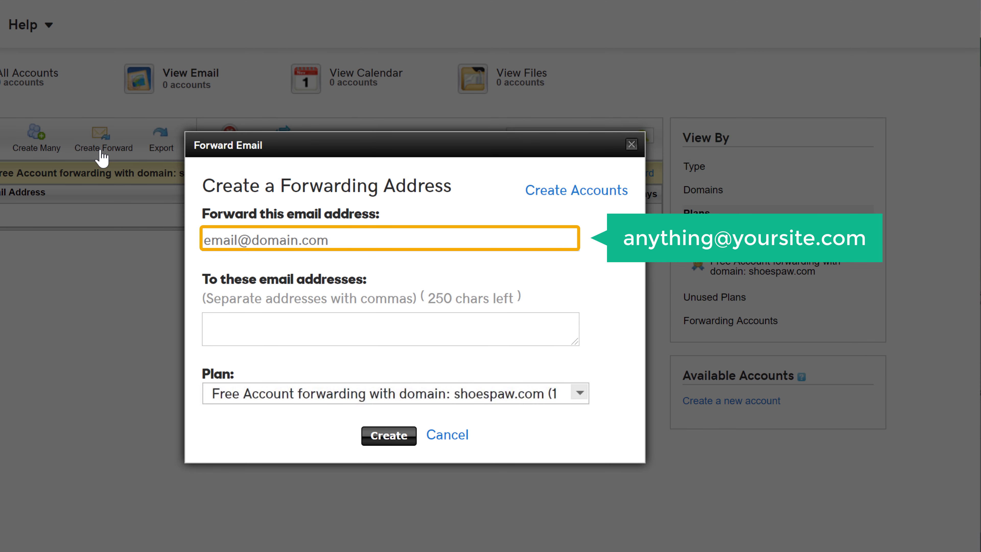
pyautogui.click(336, 244)
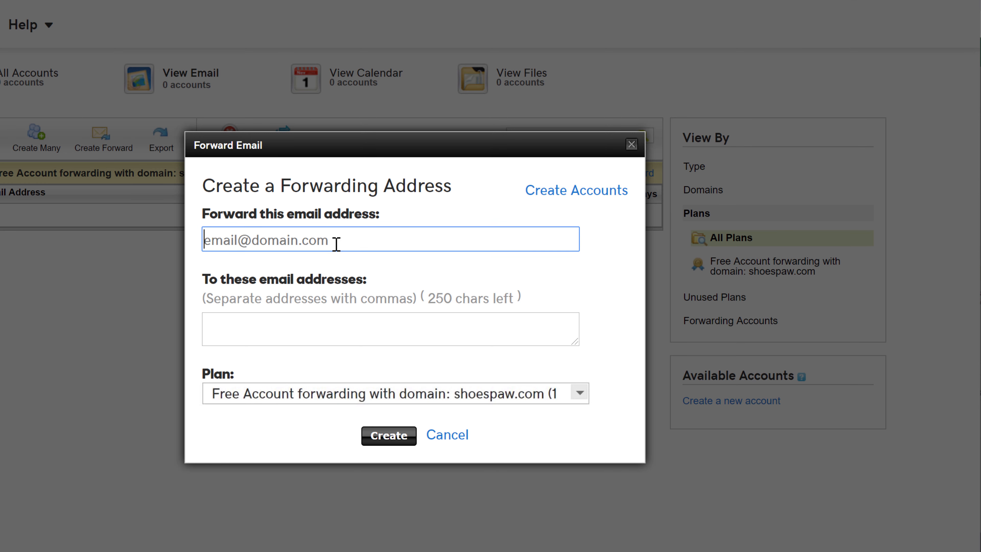
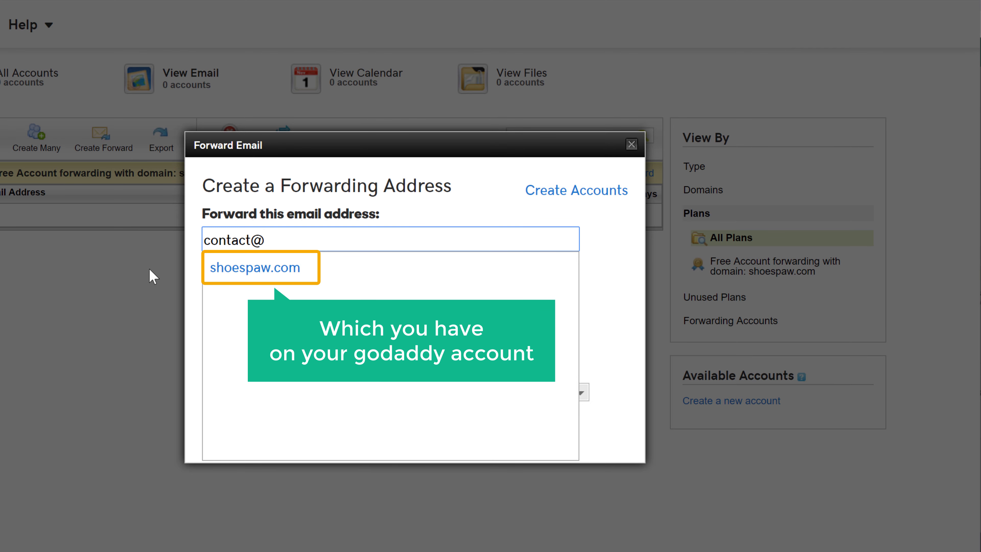
pyautogui.click(238, 274)
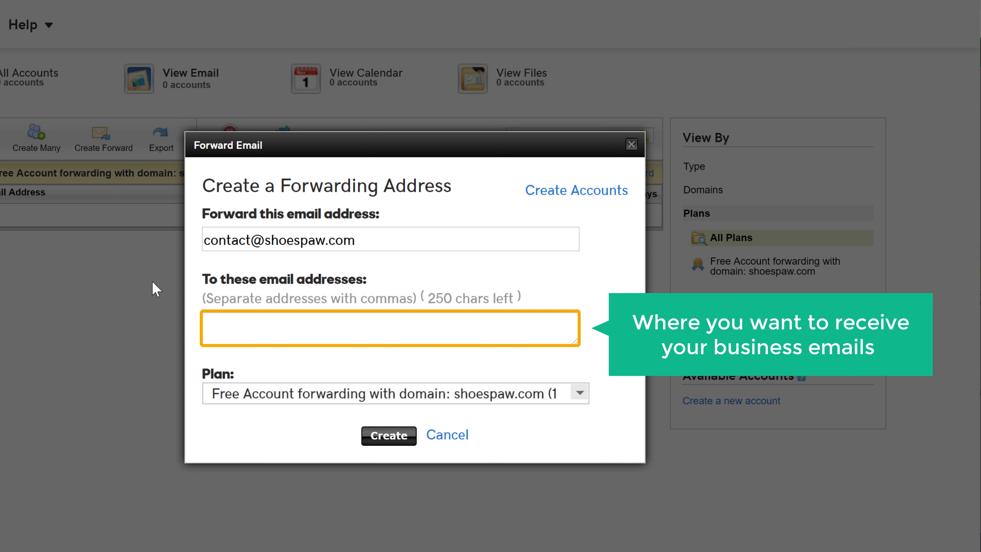
pyautogui.click(221, 334)
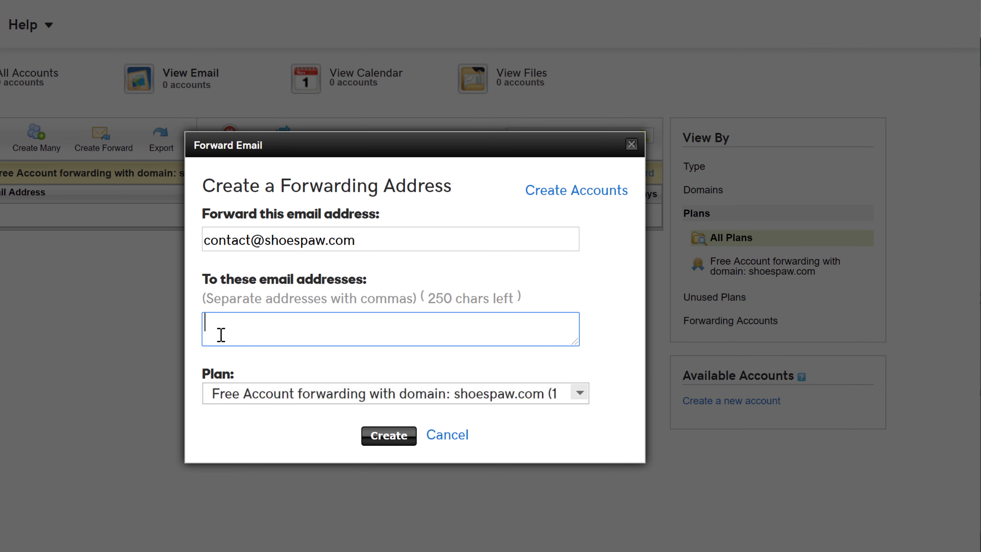
pyautogui.click(150, 328)
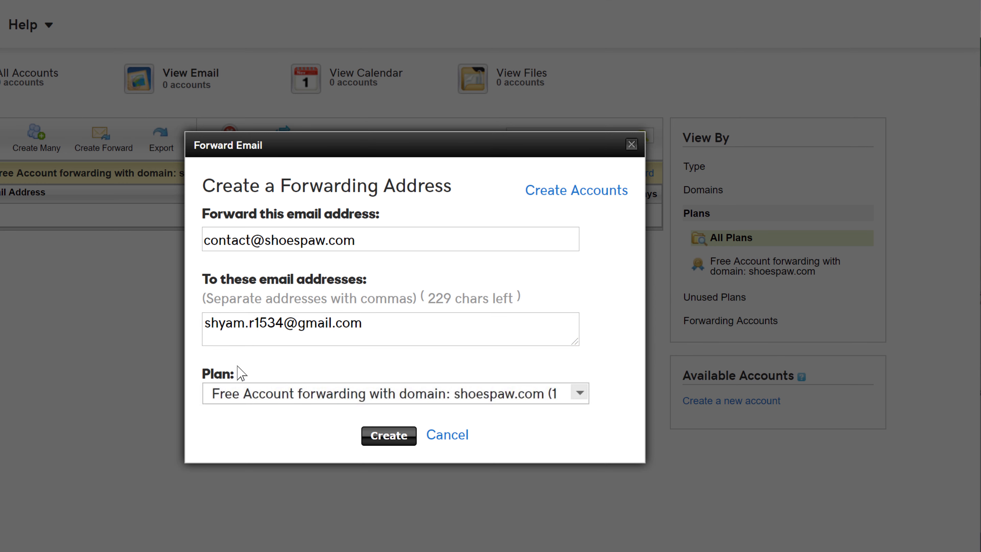
pyautogui.click(388, 439)
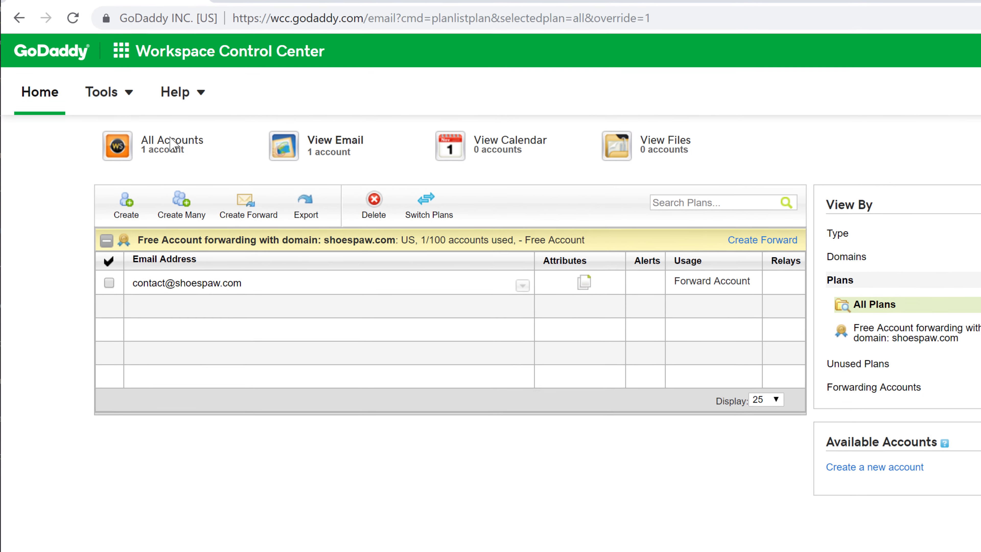
# Show the shoespaw.com email server settings from the Tools menu
pyautogui.click(130, 95)
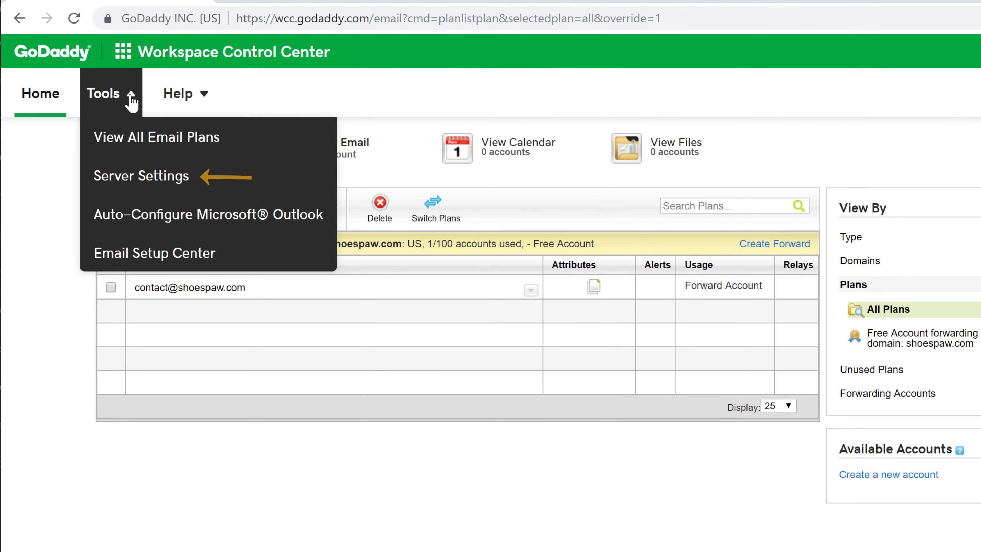
pyautogui.click(116, 181)
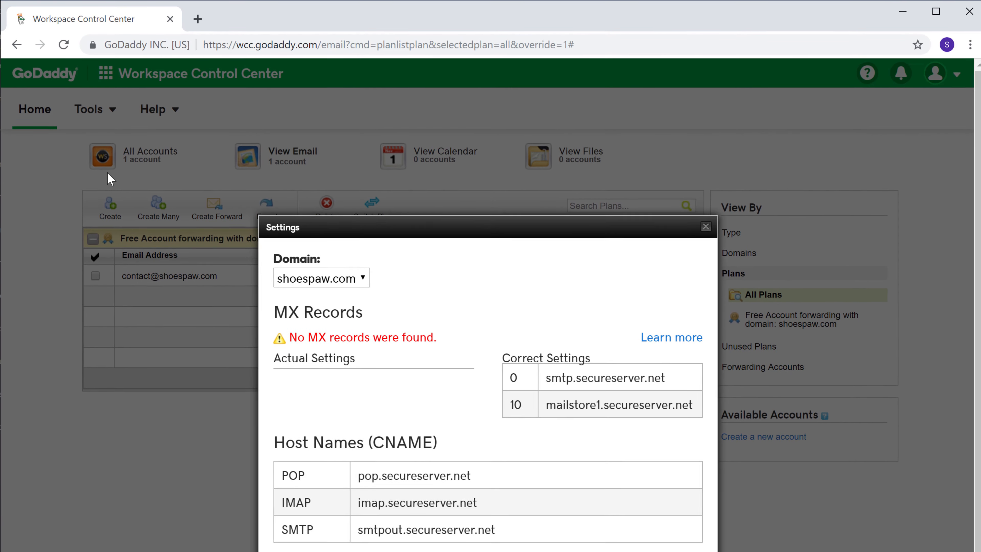
# In a new tab, open DNS management for shoespaw.com from GoDaddy's My Products
pyautogui.click(236, 24)
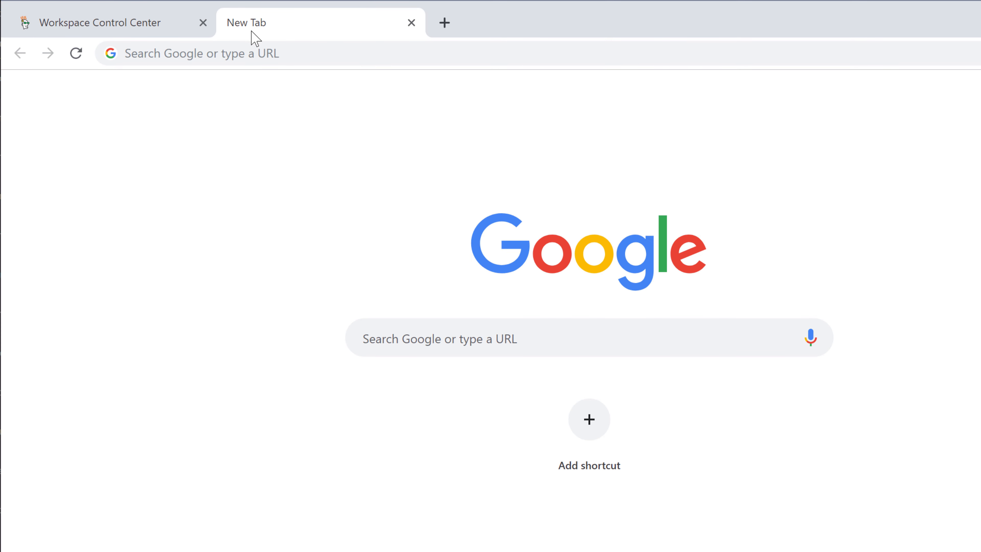
pyautogui.click(290, 52)
pyautogui.write('godaddy.co')
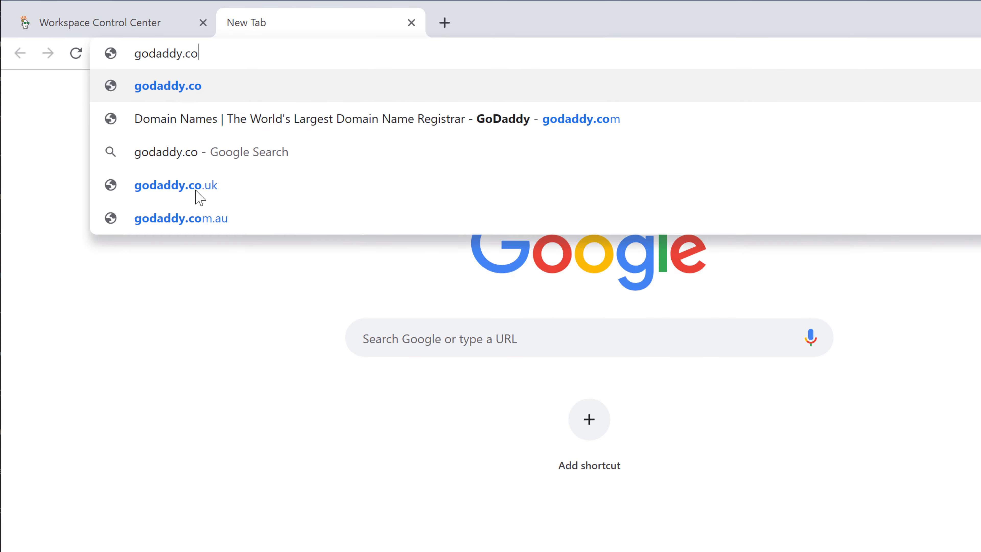
pyautogui.press('Return')
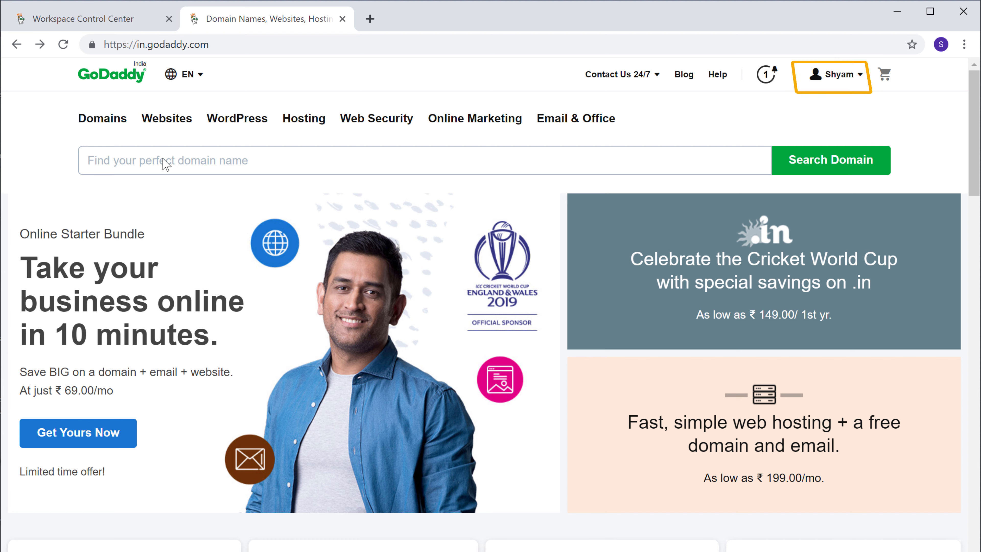
pyautogui.click(842, 82)
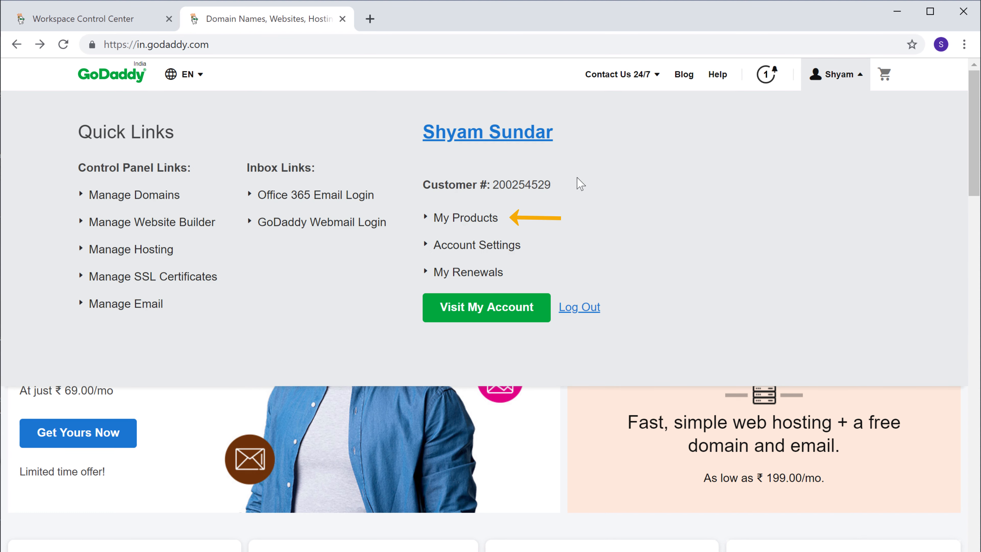
pyautogui.click(467, 226)
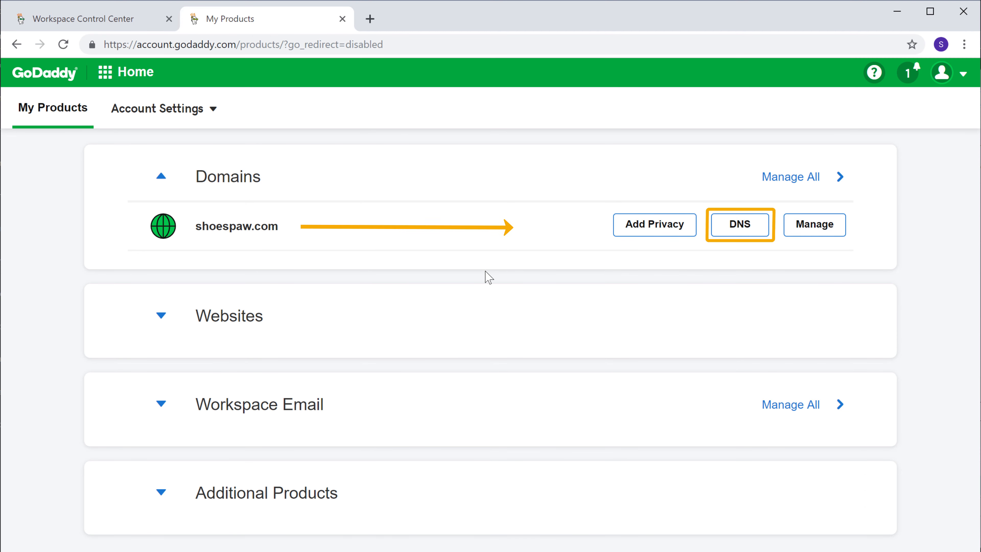
pyautogui.click(740, 227)
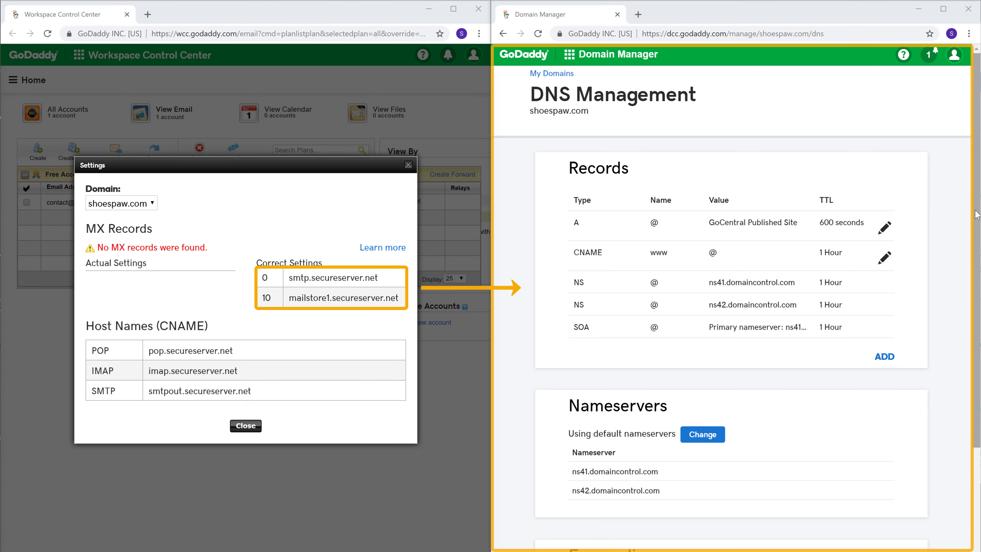
pyautogui.scroll(-2, 976, 244)
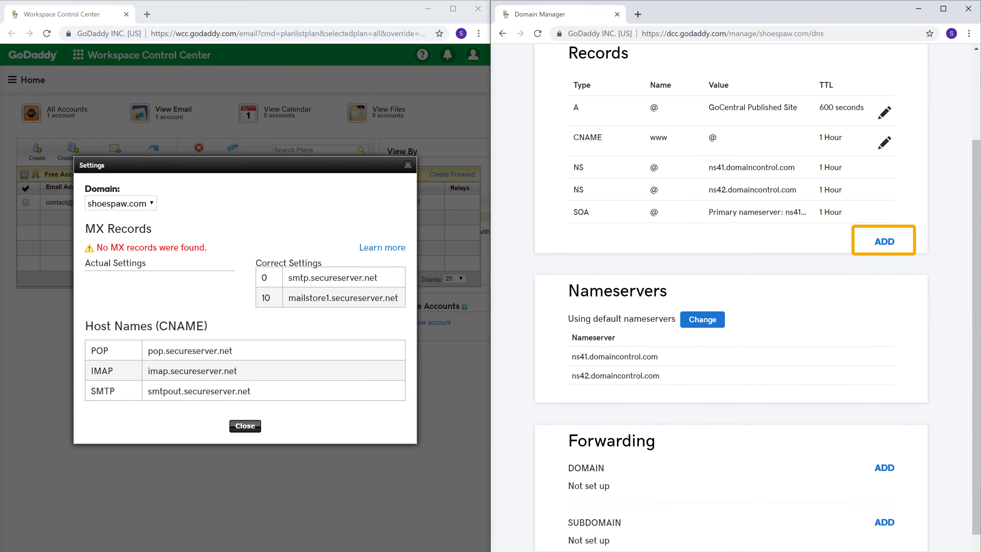
# Start a new MX record with host @ and copy smtp.secureserver.net from the settings
pyautogui.click(884, 243)
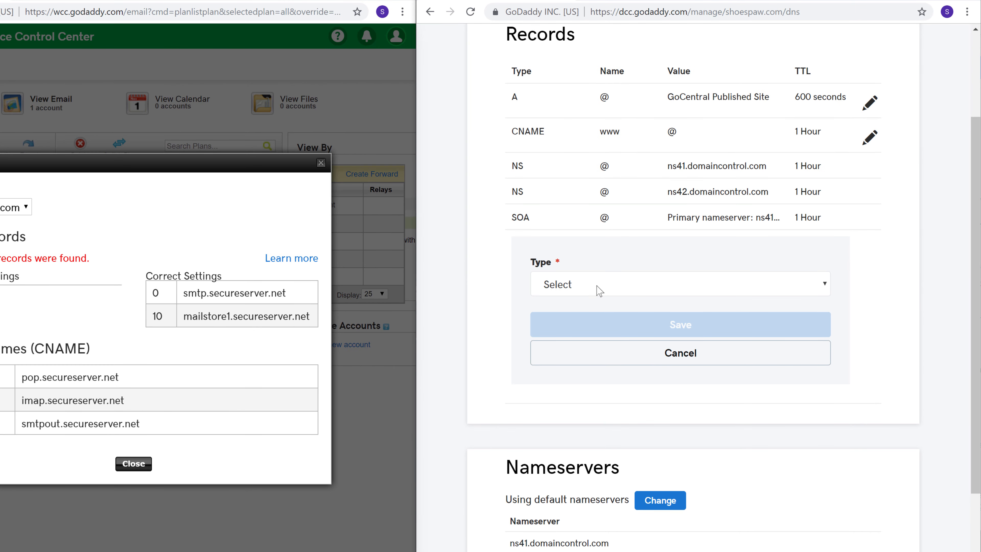
pyautogui.click(557, 295)
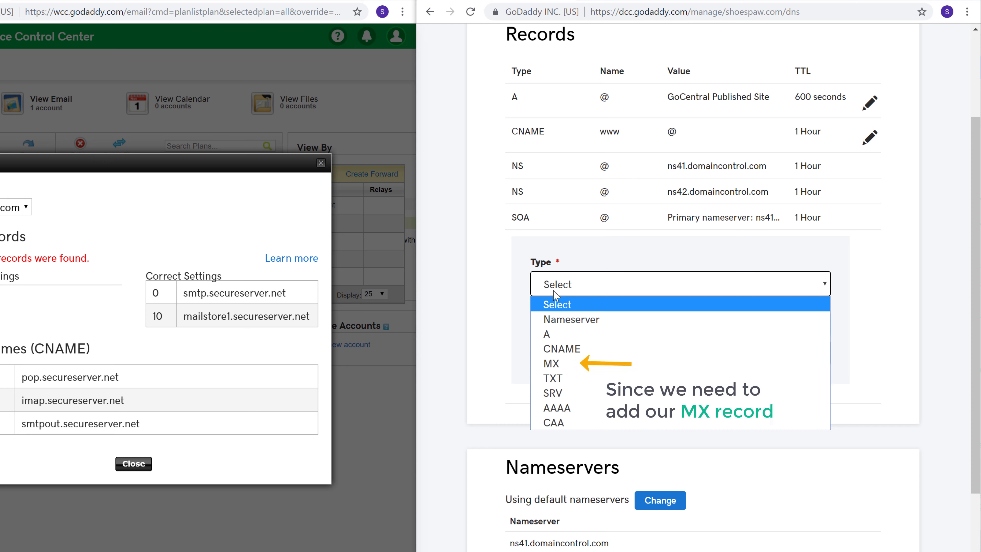
pyautogui.click(551, 364)
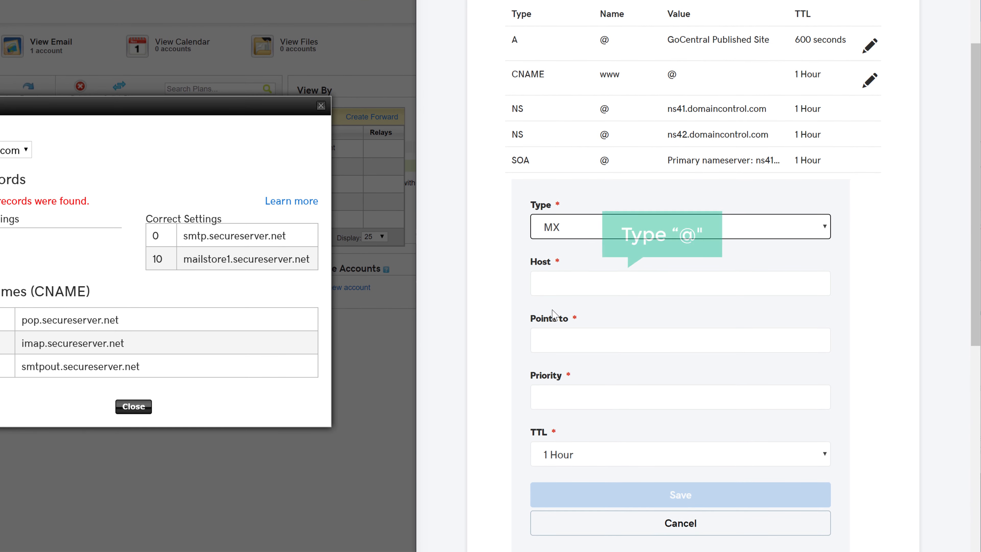
pyautogui.click(552, 284)
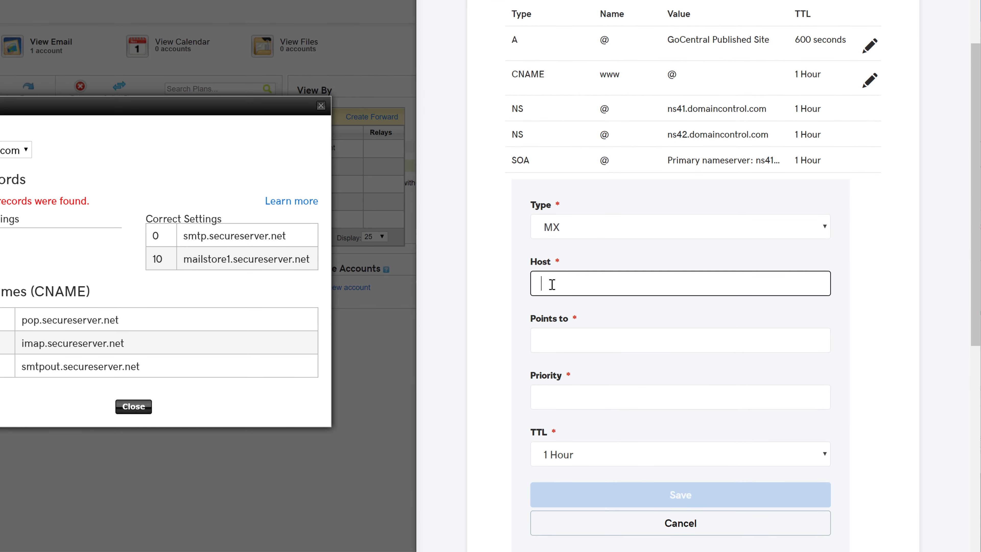
pyautogui.click(502, 284)
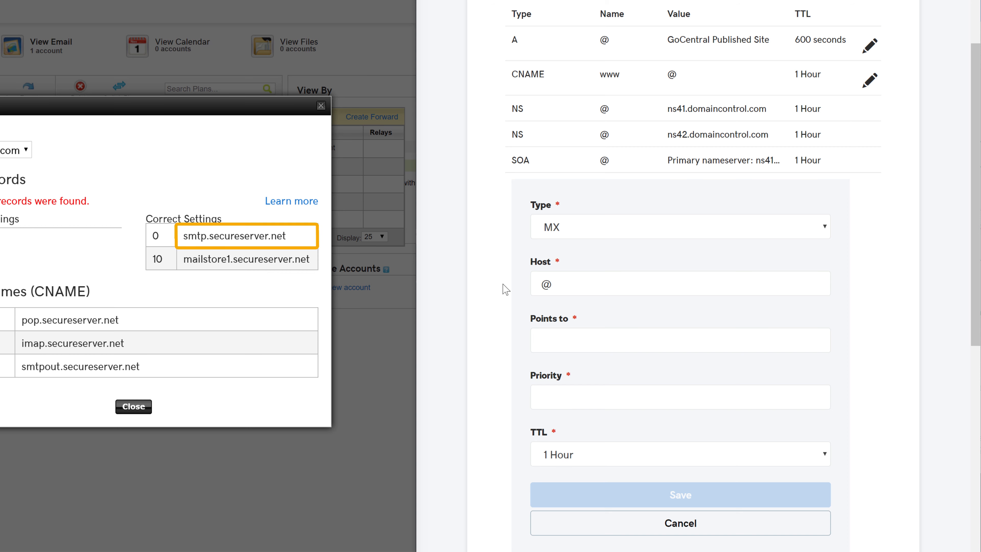
pyautogui.moveTo(184, 235); pyautogui.dragTo(286, 238)
pyautogui.rightClick(285, 239)
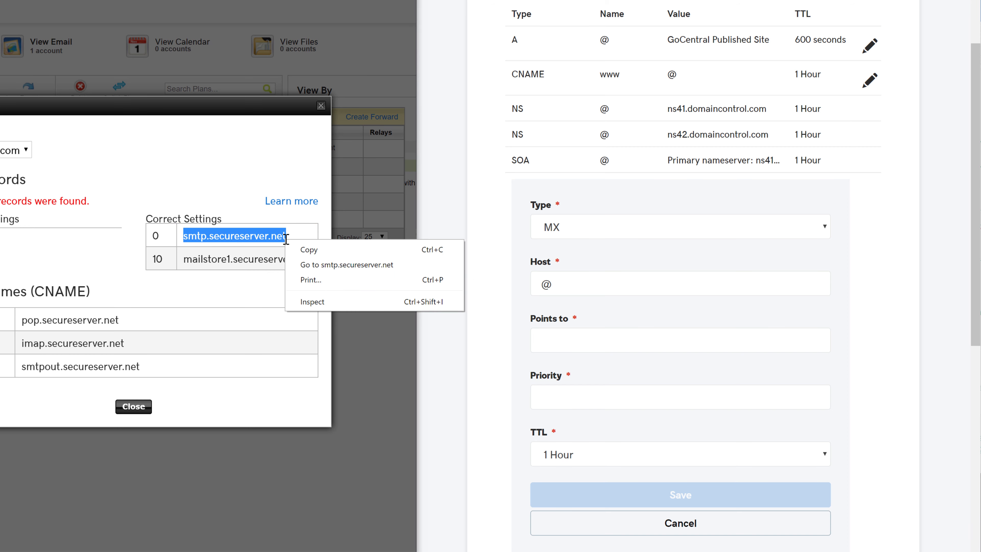
pyautogui.click(310, 250)
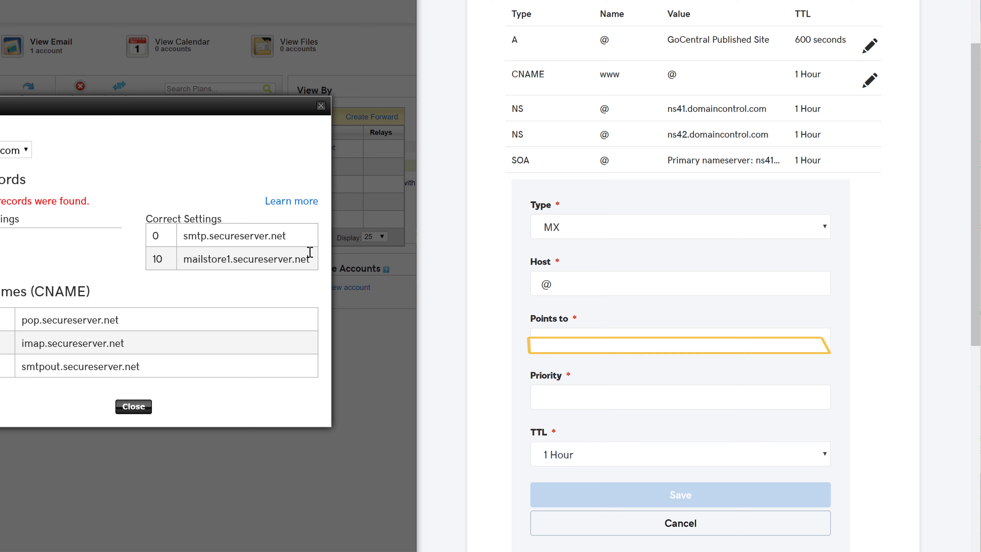
# Point the MX record to smtp.secureserver.net with priority 0 and save it
pyautogui.click(577, 340)
pyautogui.rightClick(581, 342)
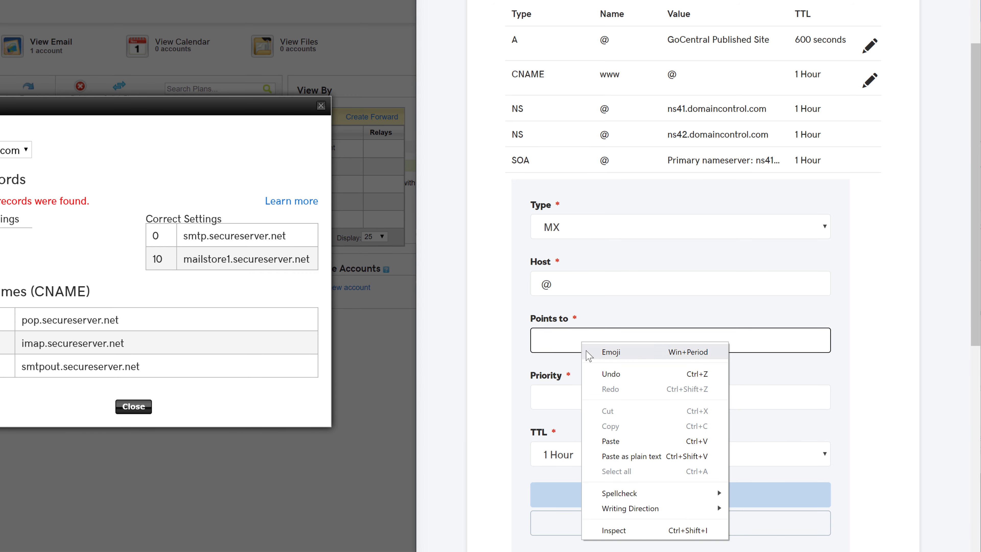
pyautogui.click(610, 441)
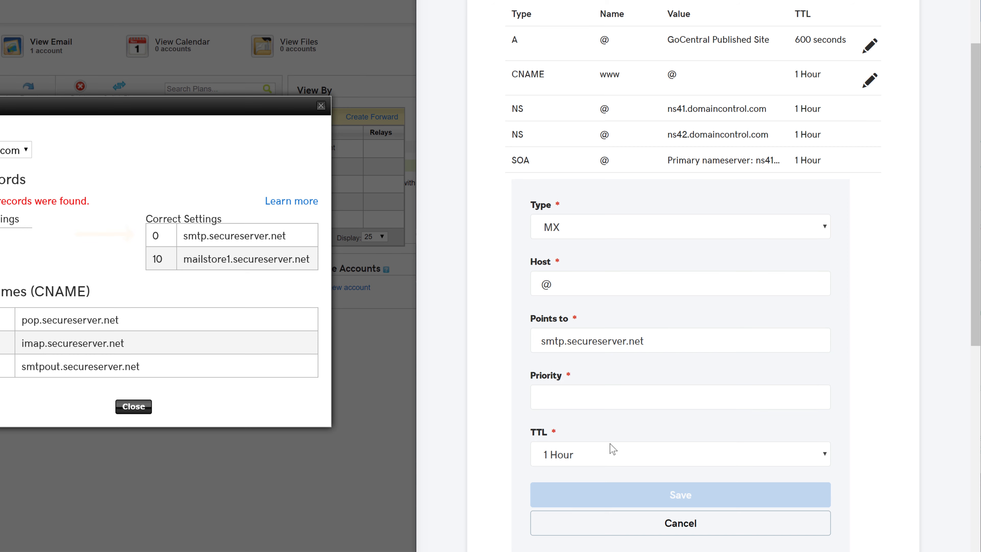
pyautogui.click(602, 401)
pyautogui.write('0')
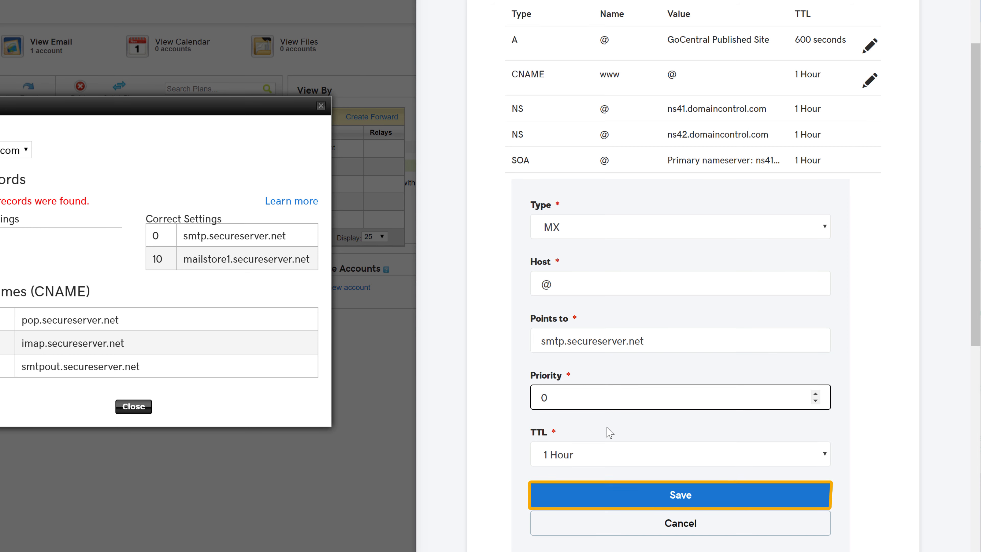
pyautogui.click(680, 501)
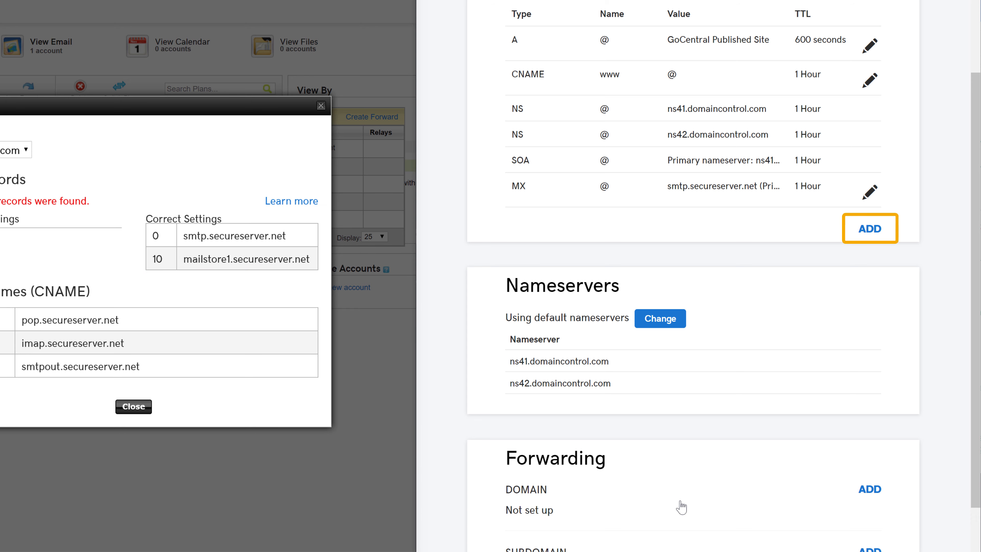
pyautogui.click(868, 234)
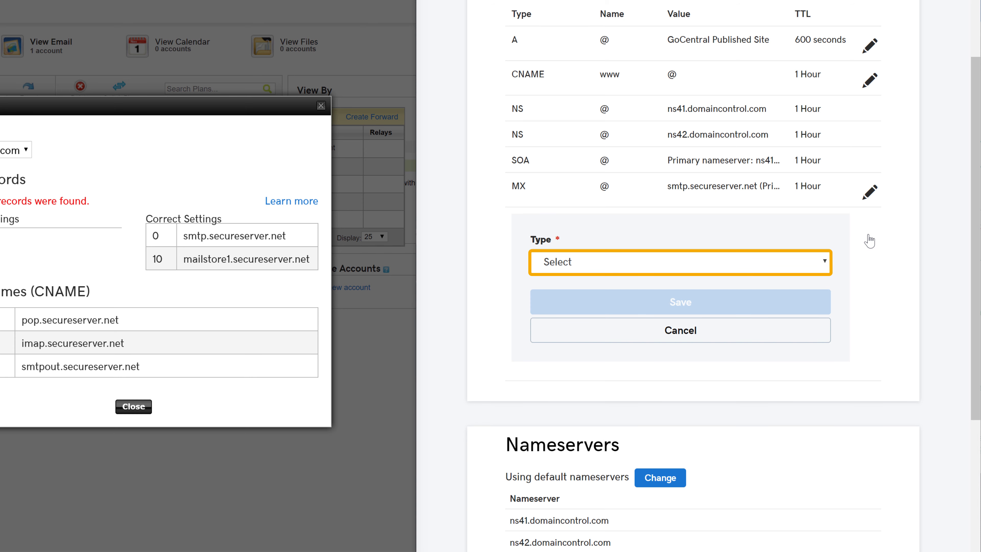
# Start a second MX record with host @ and copy mailstore1.secureserver.net
pyautogui.click(554, 271)
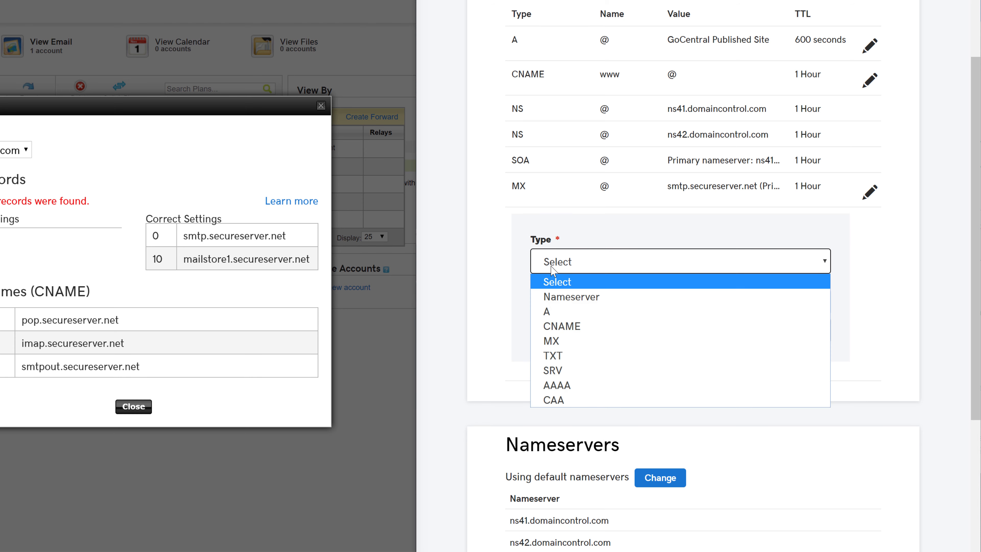
pyautogui.click(555, 341)
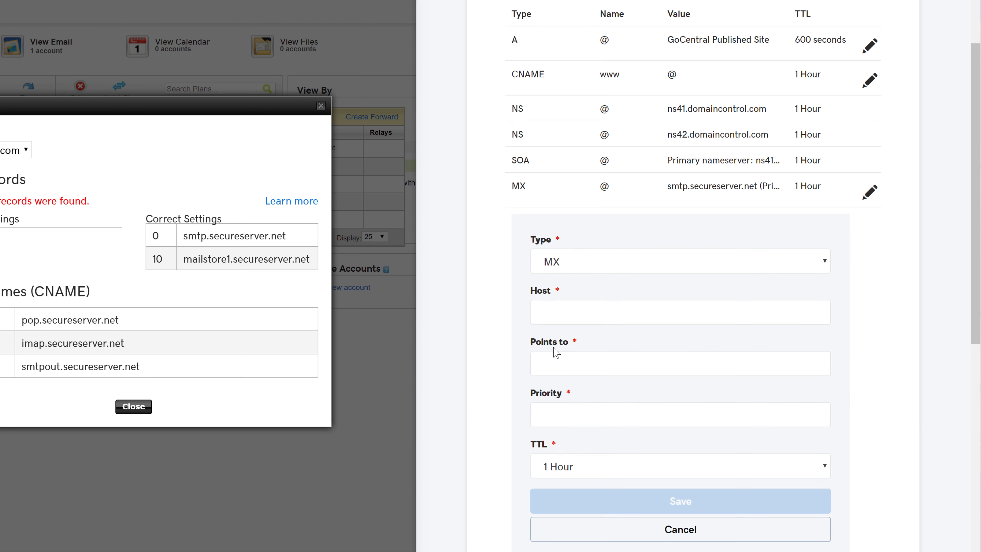
pyautogui.click(577, 314)
pyautogui.click(488, 344)
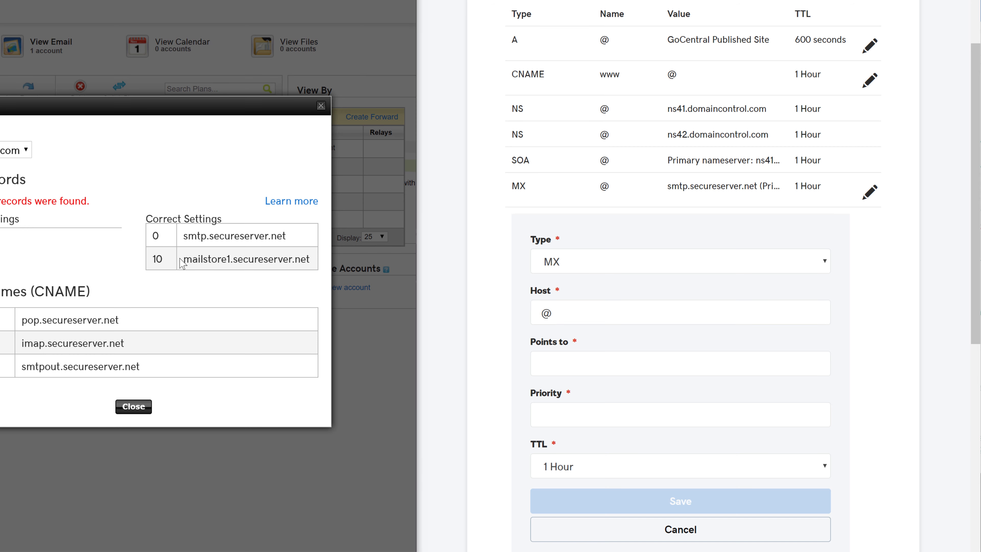
pyautogui.moveTo(181, 259); pyautogui.dragTo(310, 260)
pyautogui.rightClick(310, 261)
pyautogui.click(327, 272)
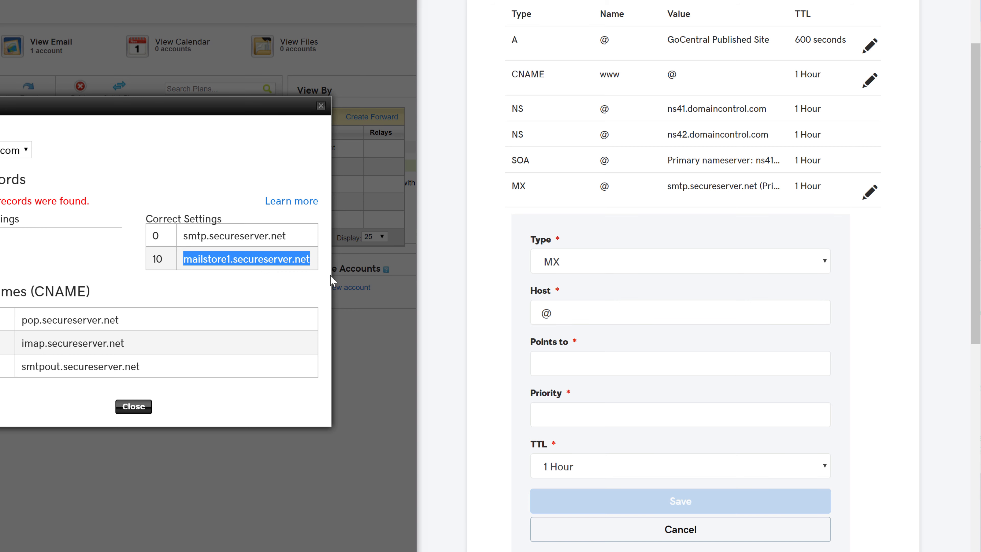
# Point the second MX record to mailstore1.secureserver.net with priority 10 and save it
pyautogui.click(579, 365)
pyautogui.rightClick(580, 367)
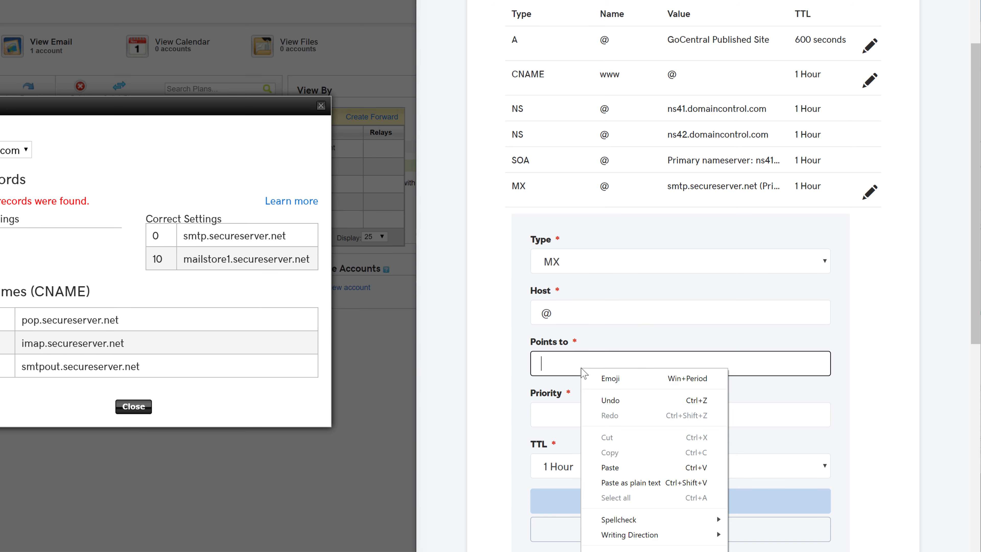
pyautogui.click(609, 467)
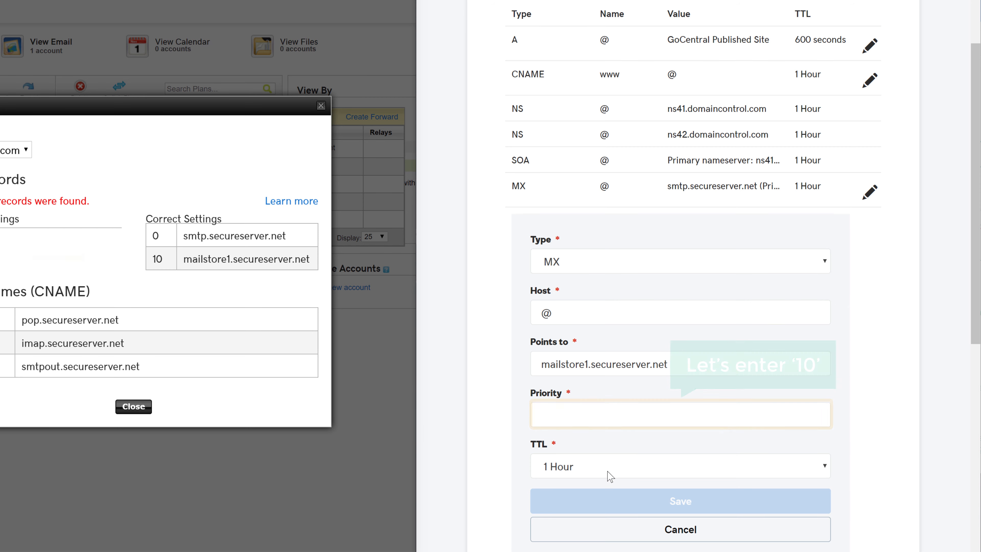
pyautogui.click(595, 415)
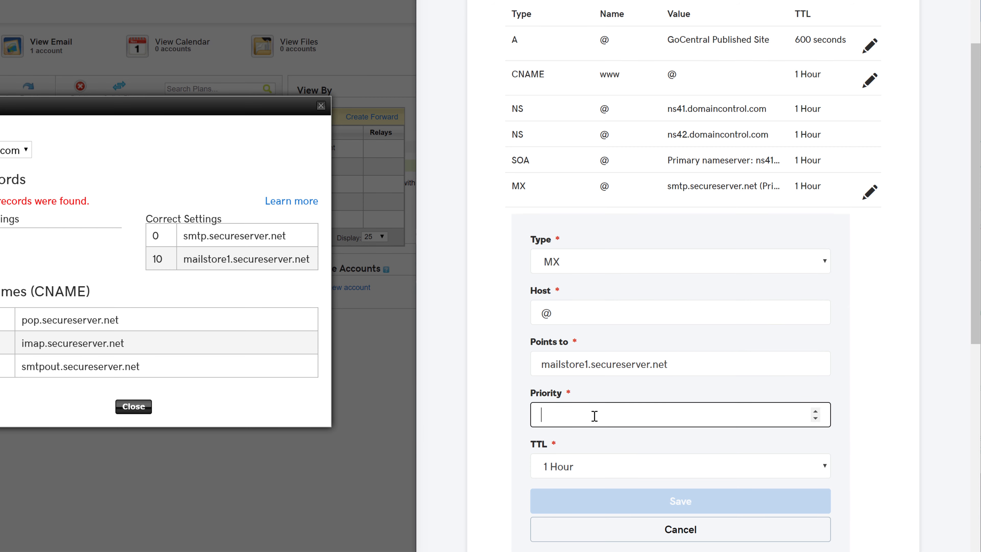
pyautogui.write('10')
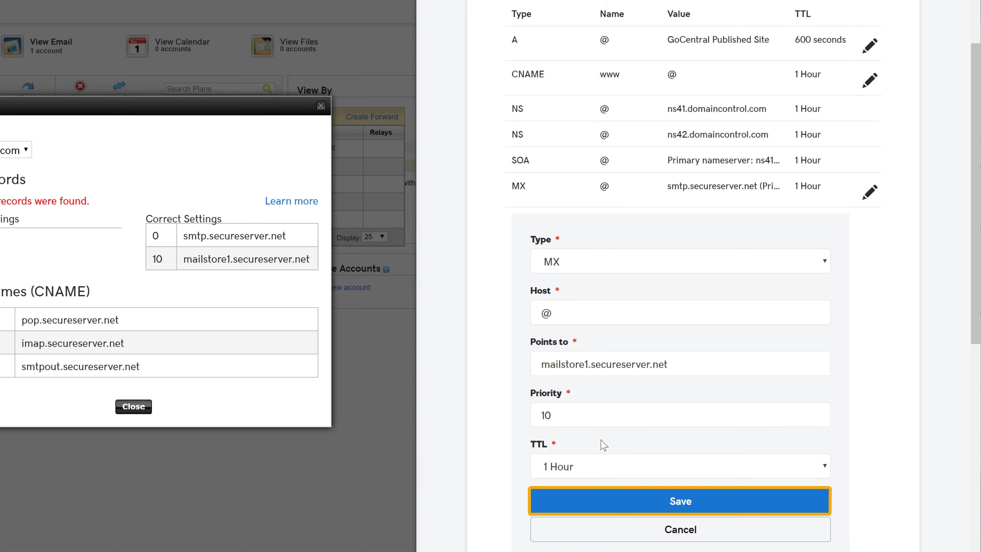
pyautogui.click(682, 510)
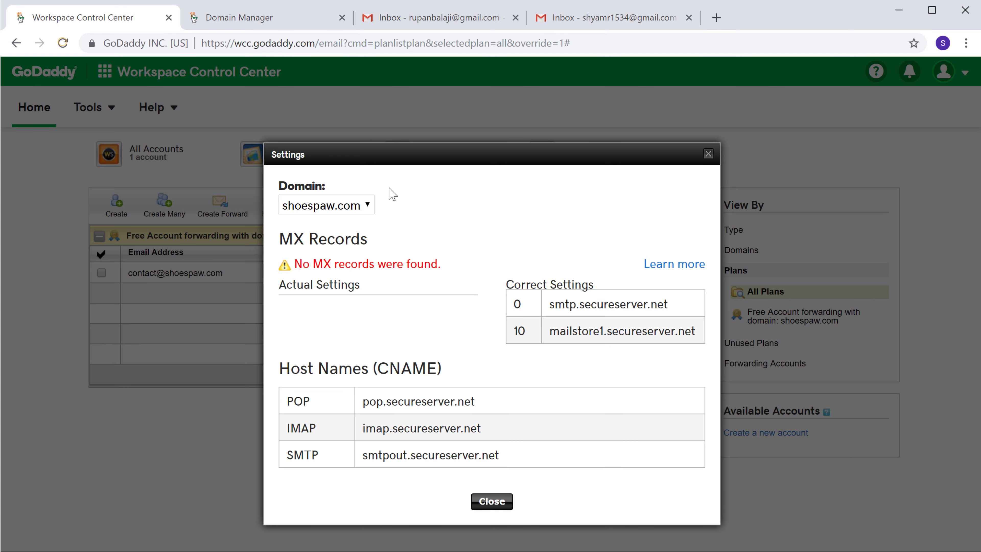
# Reload to confirm the MX records are correct, close the settings, and go to Gmail
pyautogui.click(64, 45)
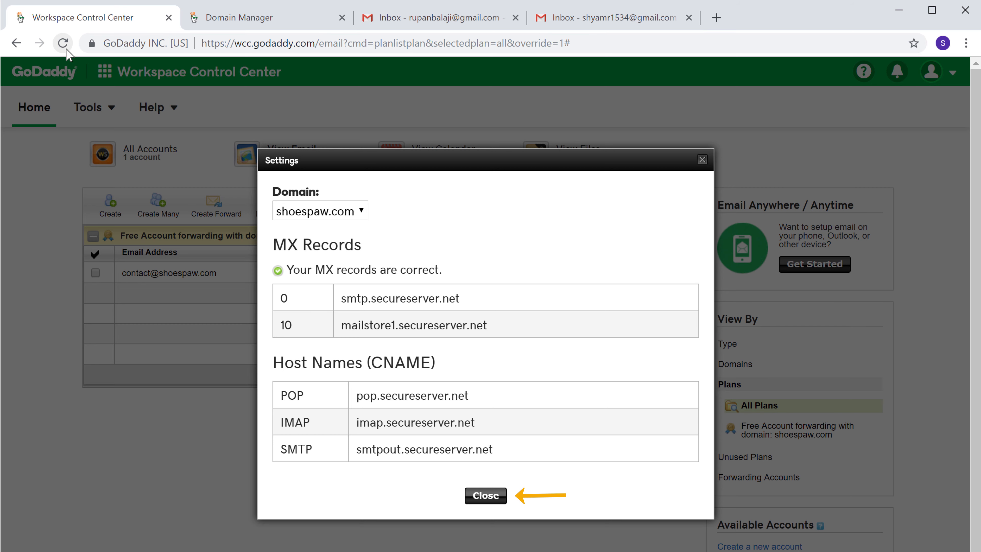
pyautogui.click(485, 496)
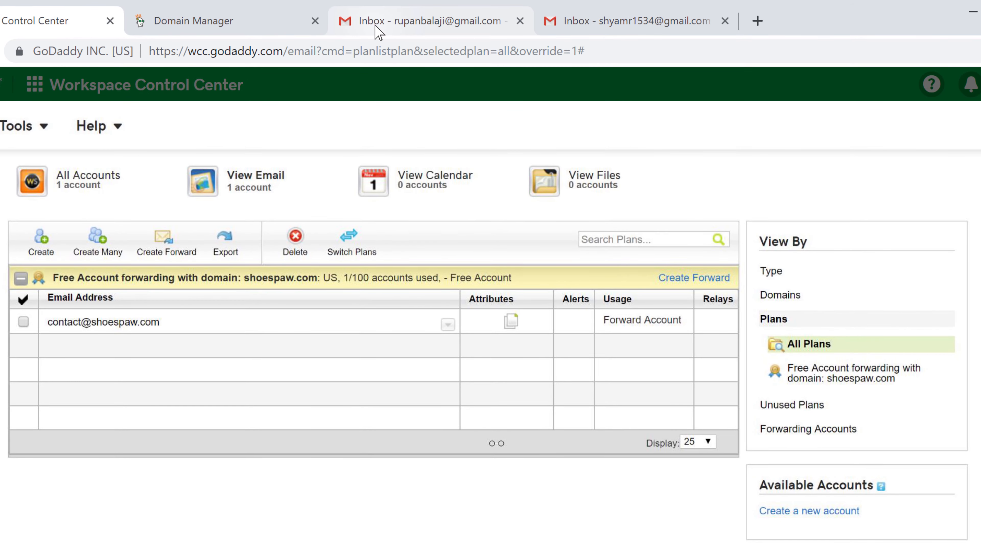
pyautogui.click(375, 24)
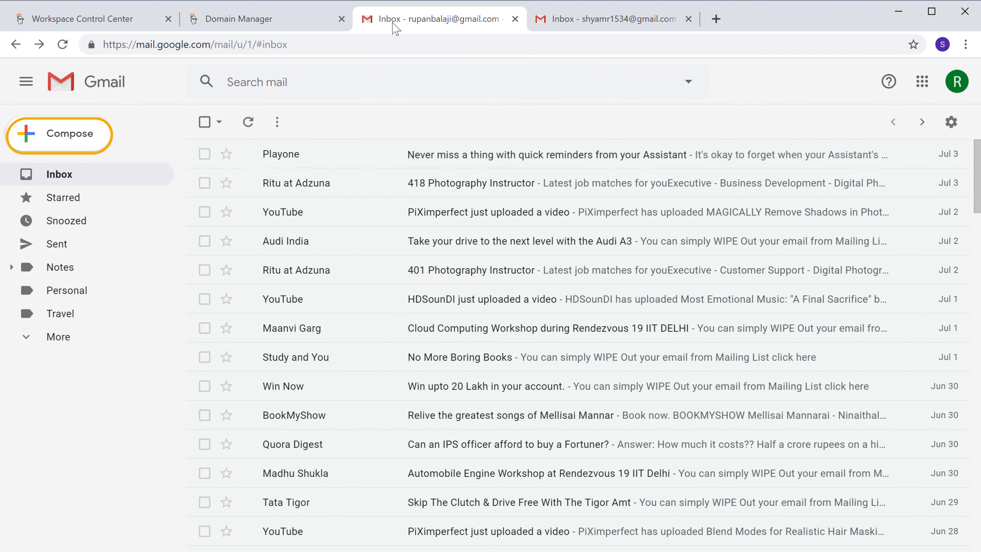
pyautogui.click(59, 149)
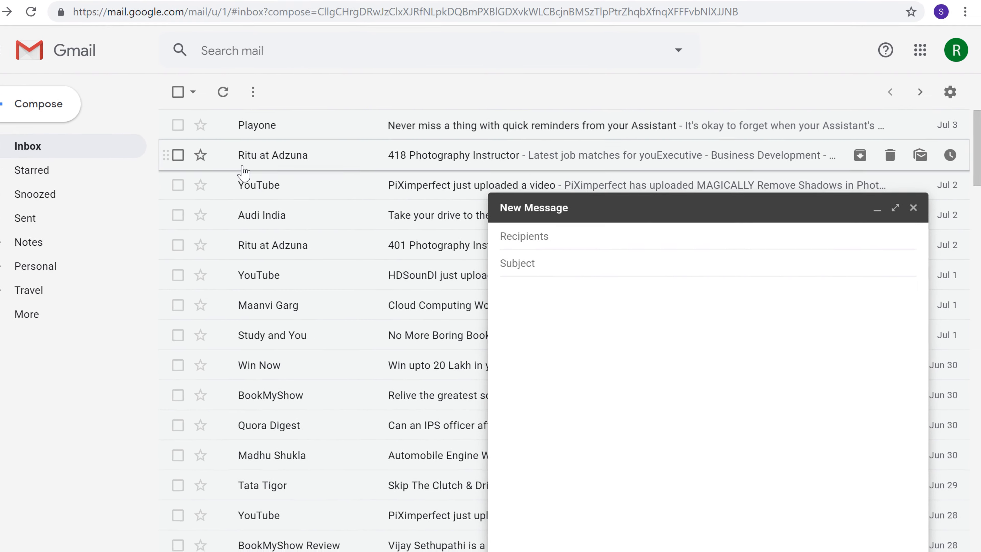
pyautogui.click(565, 238)
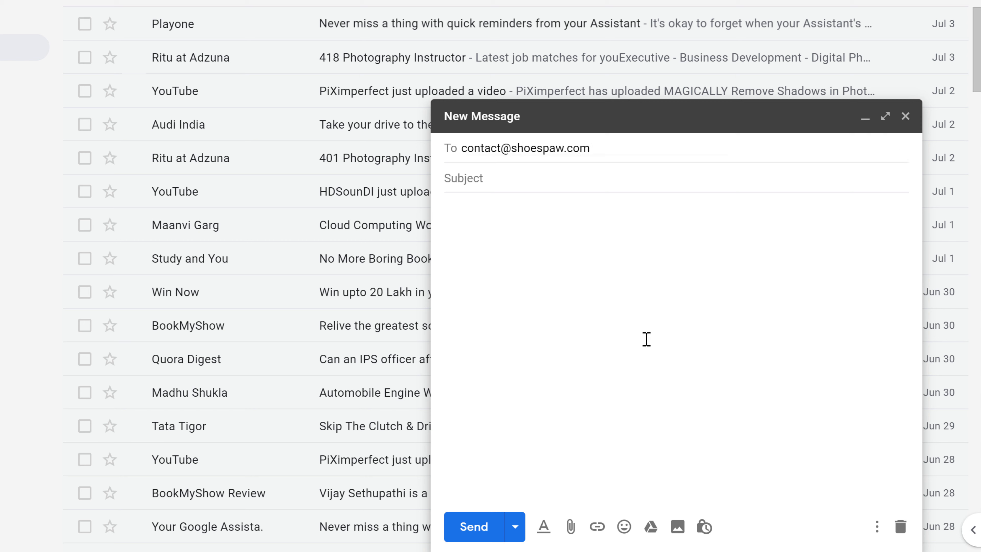
pyautogui.write('Sending mail TO business email')
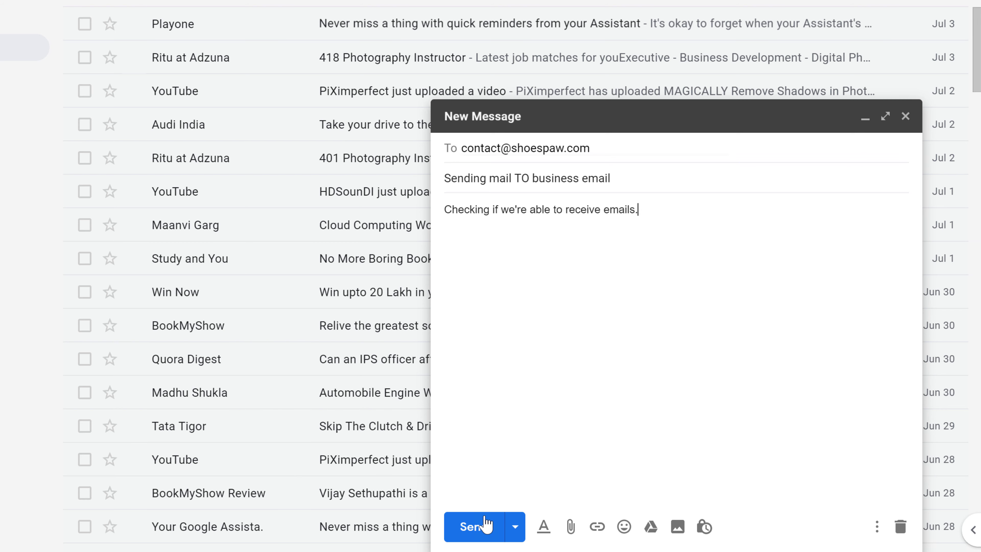
pyautogui.click(479, 526)
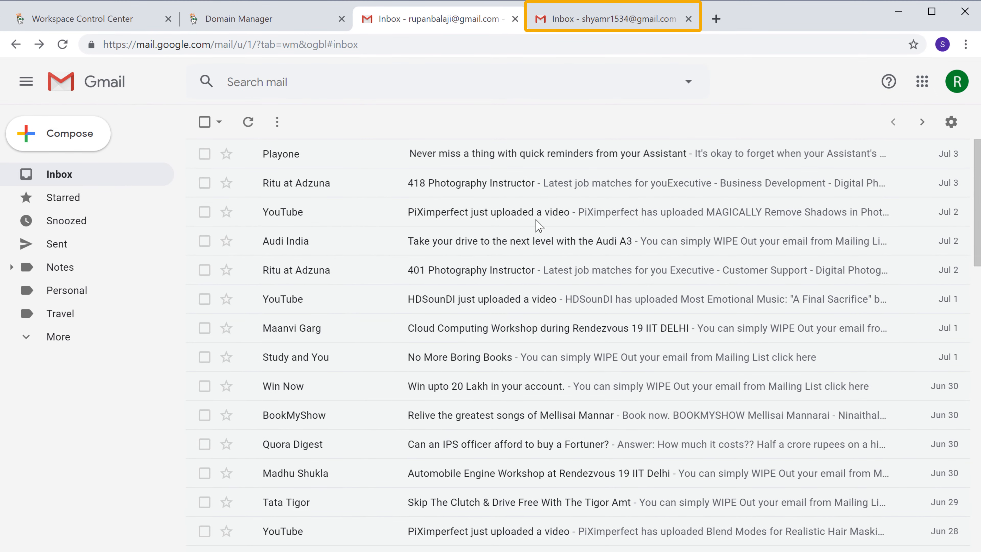
pyautogui.click(617, 24)
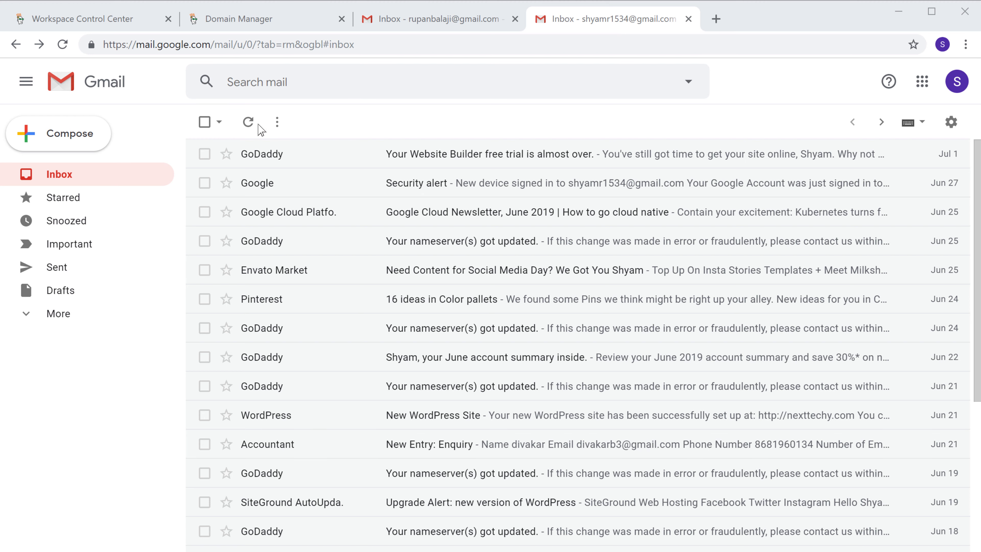
# Refresh the second Gmail inbox, open the arrived test email, check its delivery details and start a reply
pyautogui.click(248, 123)
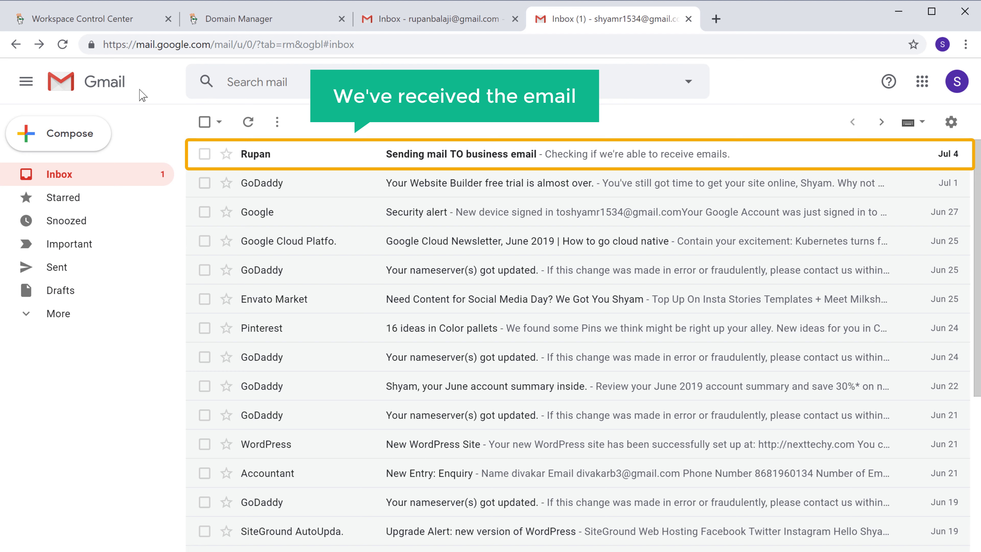
pyautogui.click(256, 155)
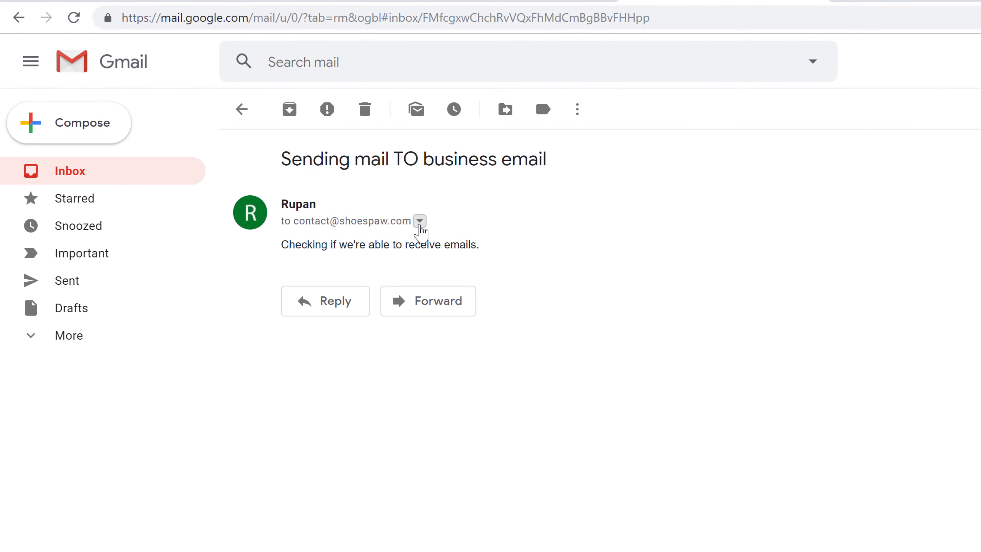
pyautogui.click(420, 223)
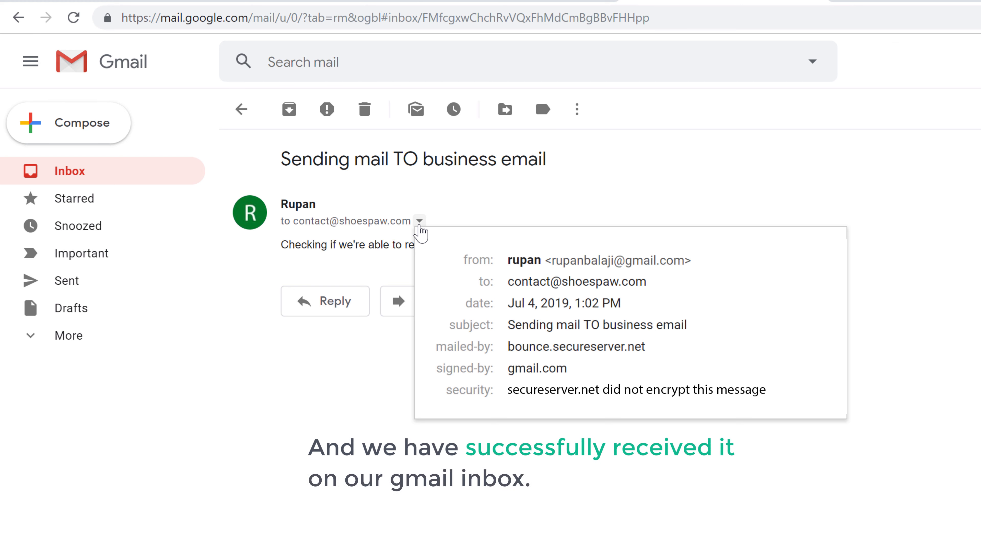
pyautogui.click(420, 227)
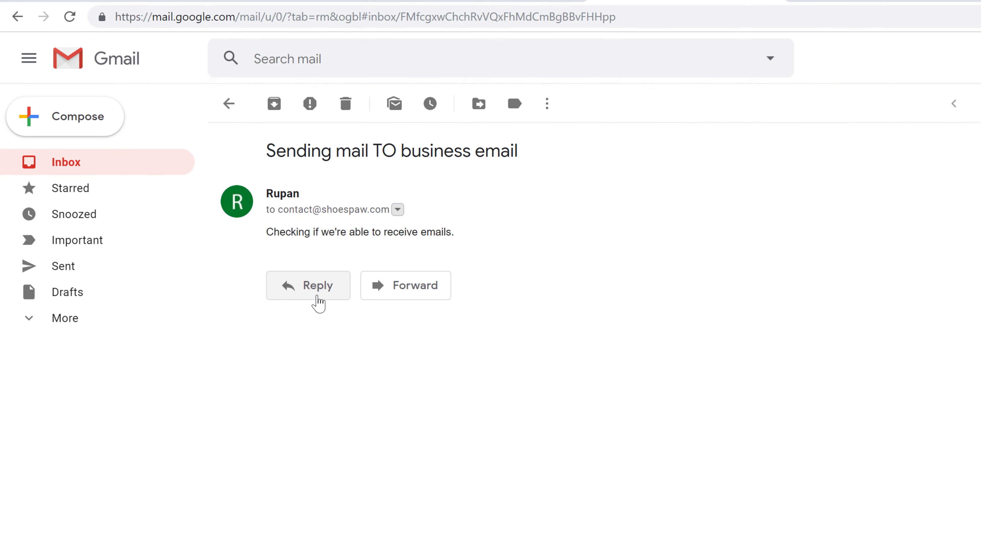
pyautogui.click(318, 293)
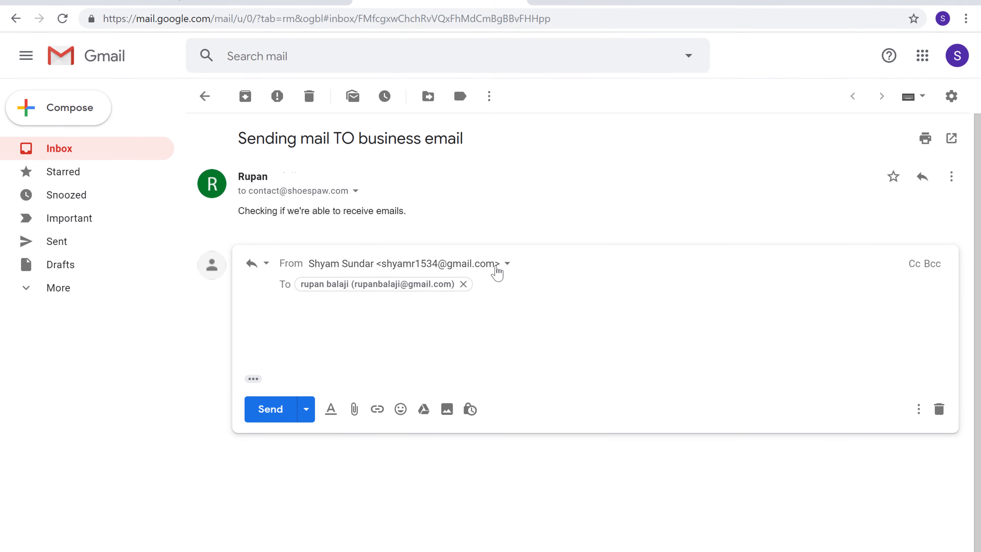
pyautogui.click(540, 19)
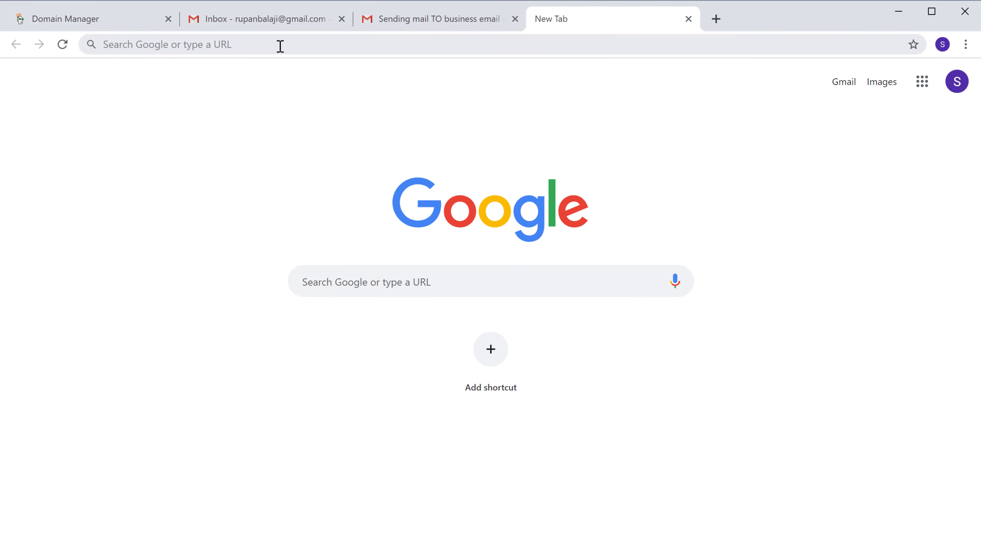
# Go to mailgun.com and fill in the sign-up form
pyautogui.click(246, 44)
pyautogui.write('mailgun.com')
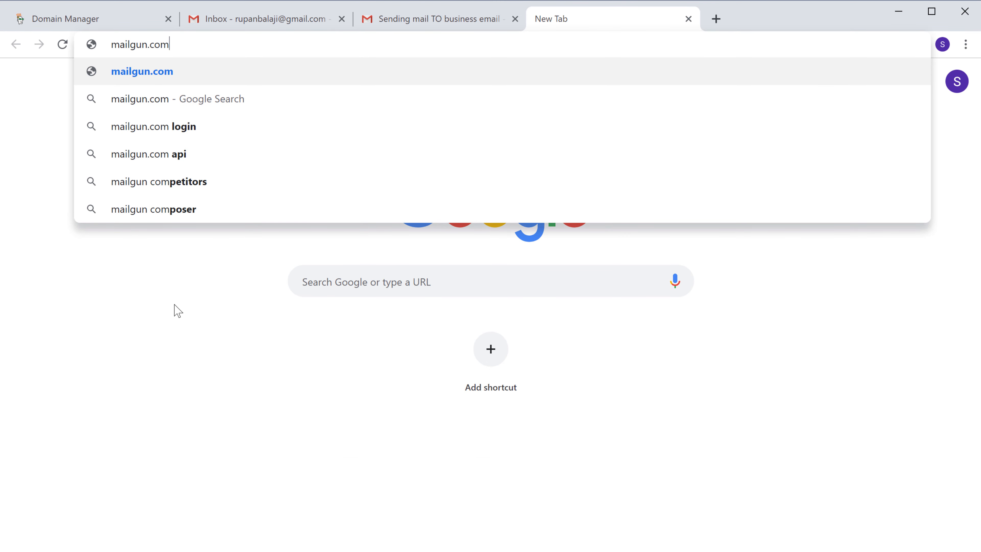
pyautogui.press('Return')
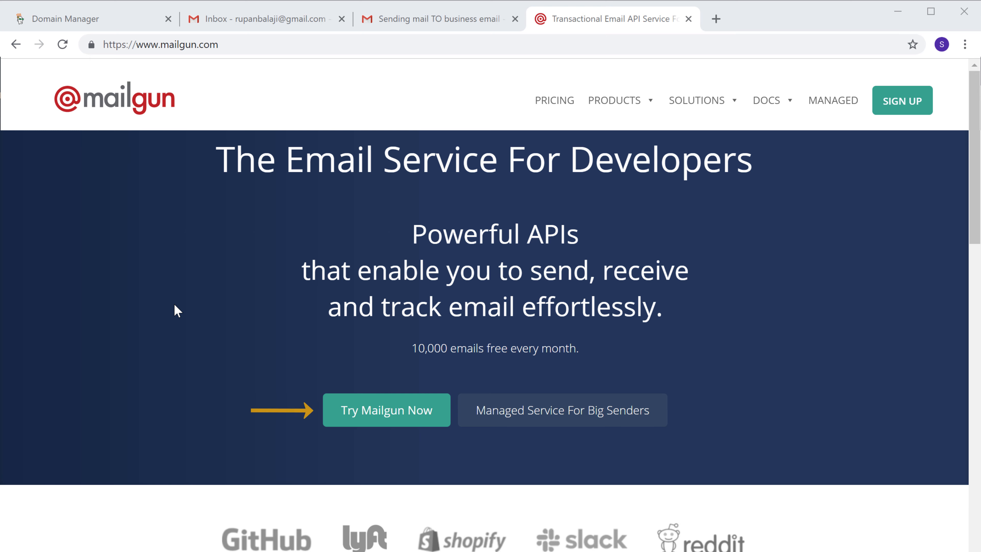
pyautogui.click(380, 415)
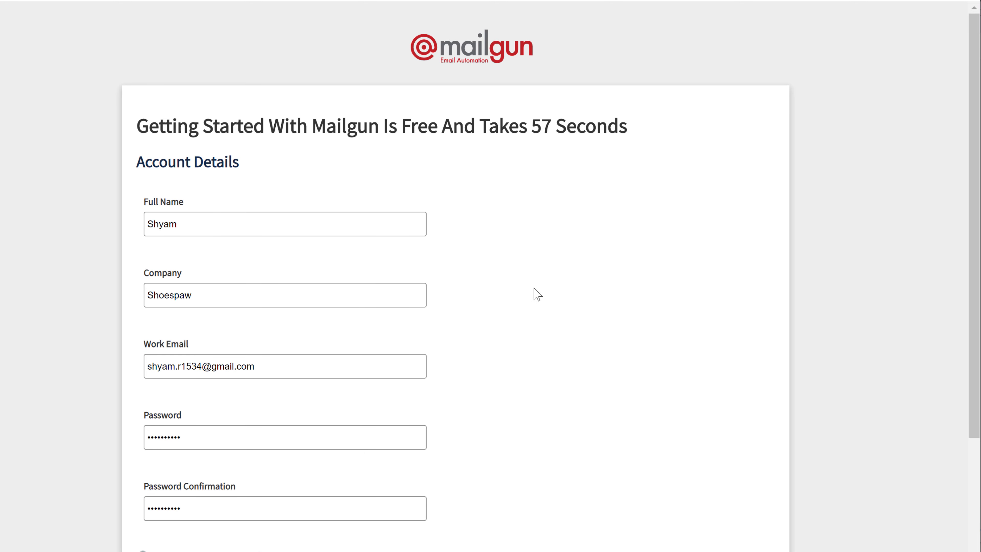
pyautogui.scroll(-5, 534, 293)
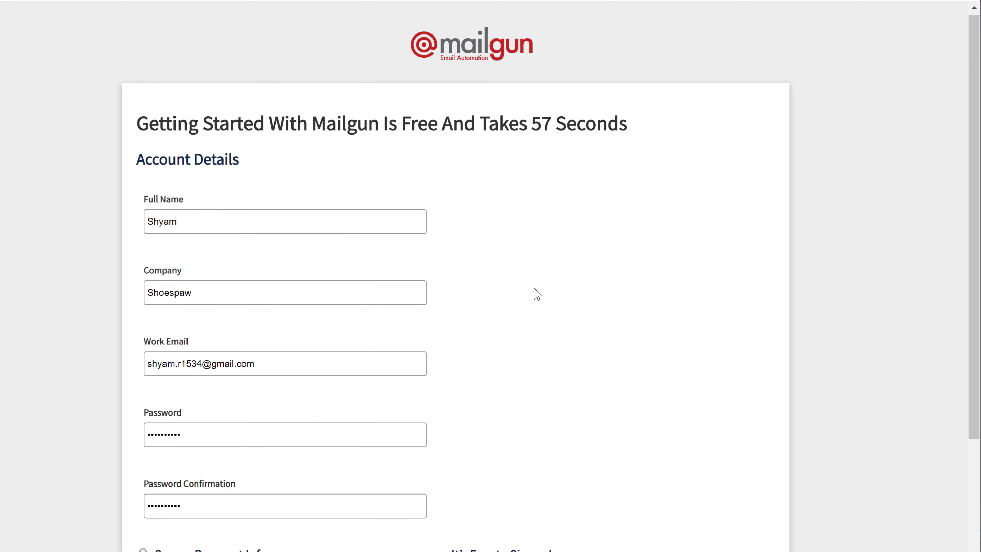
pyautogui.scroll(-5, 535, 305)
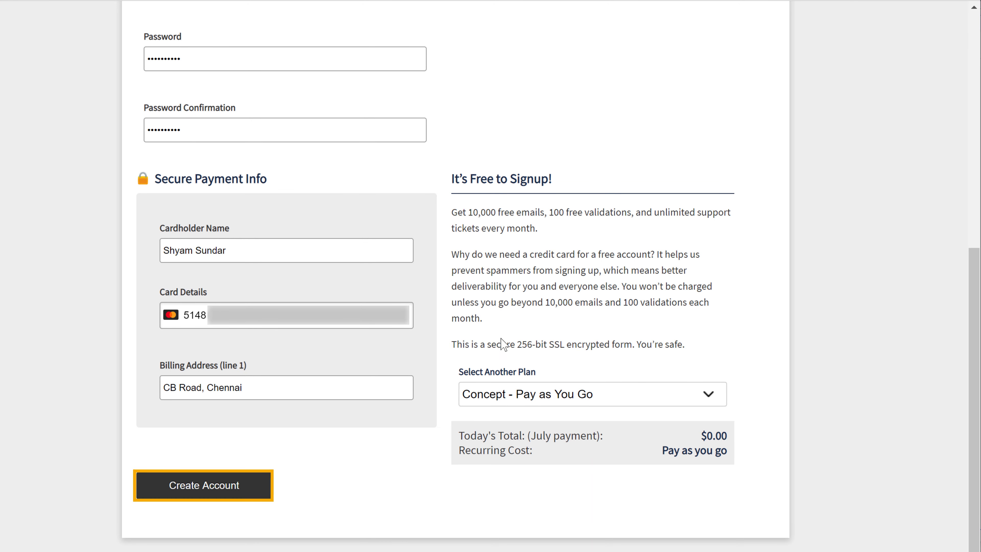
# Create the free Concept pay-as-you-go Mailgun account and open its verification email in Gmail
pyautogui.click(186, 491)
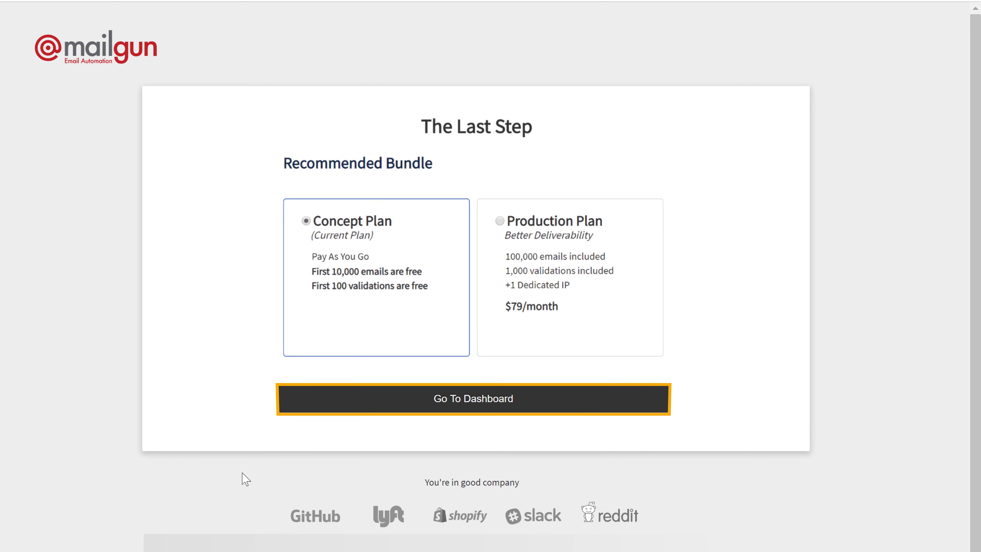
pyautogui.click(469, 401)
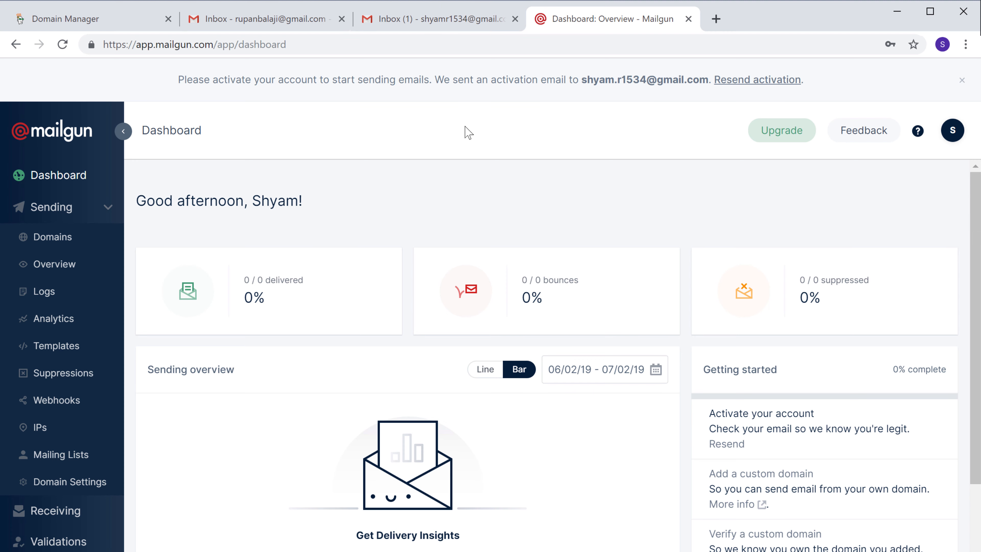
pyautogui.click(433, 25)
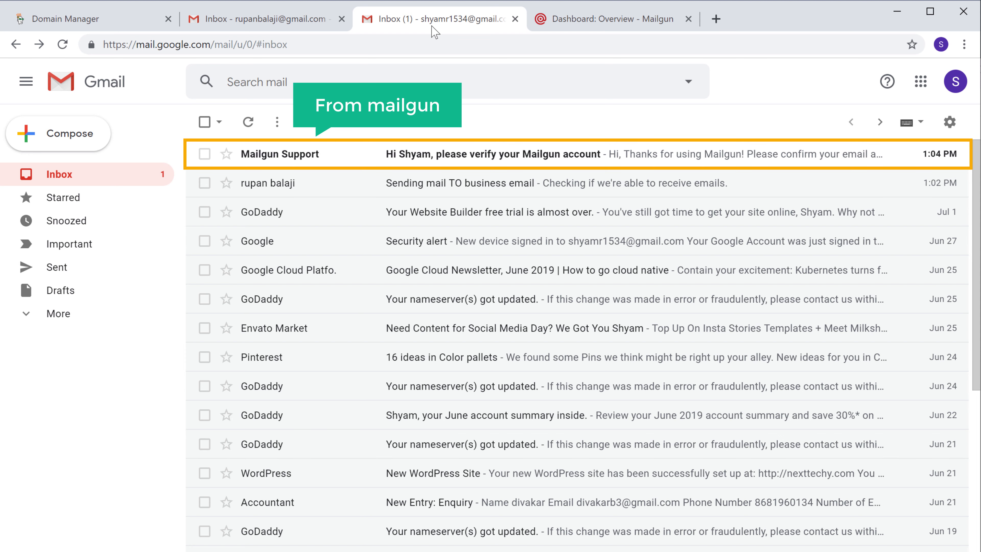
pyautogui.click(264, 162)
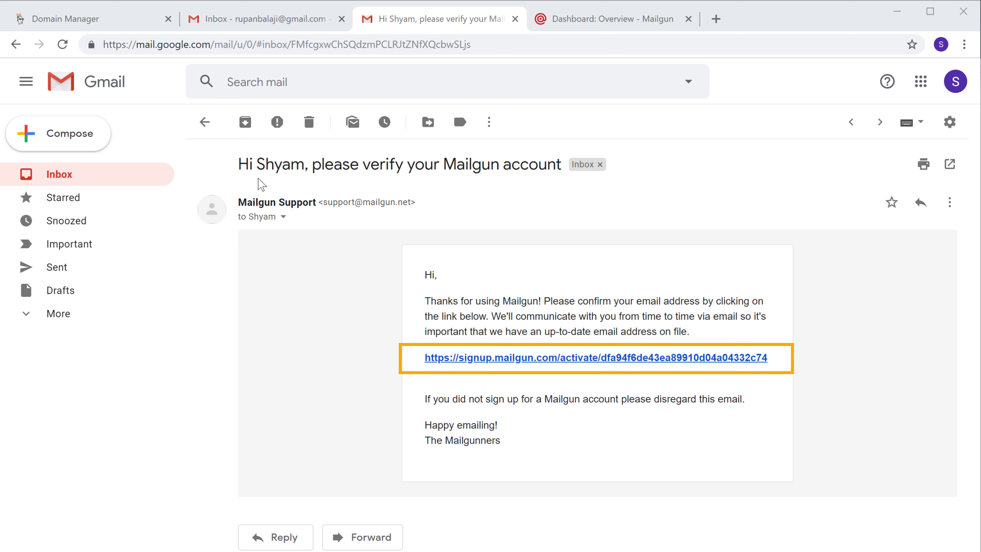
# Follow the Mailgun verification link to activate the account and reach the Add your domain page
pyautogui.click(469, 331)
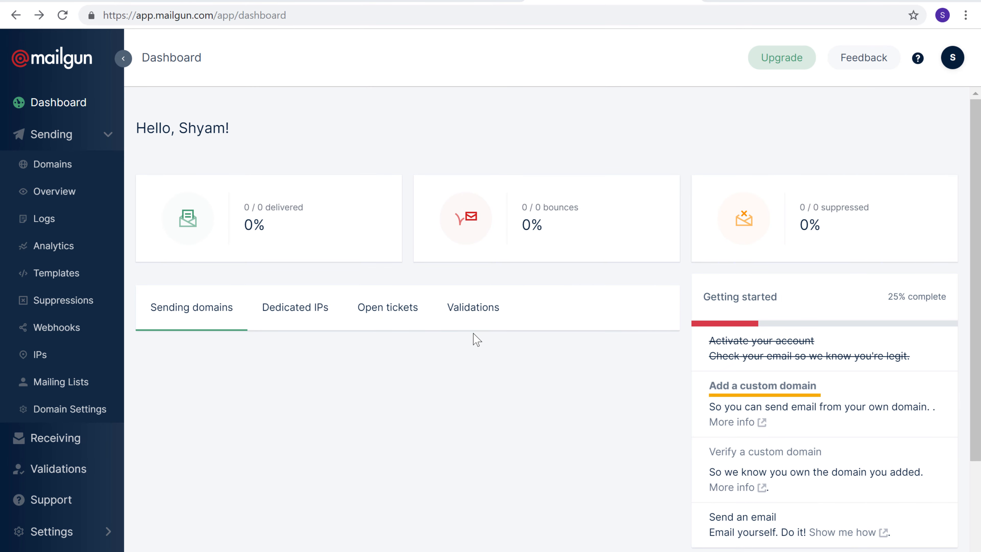
pyautogui.click(756, 392)
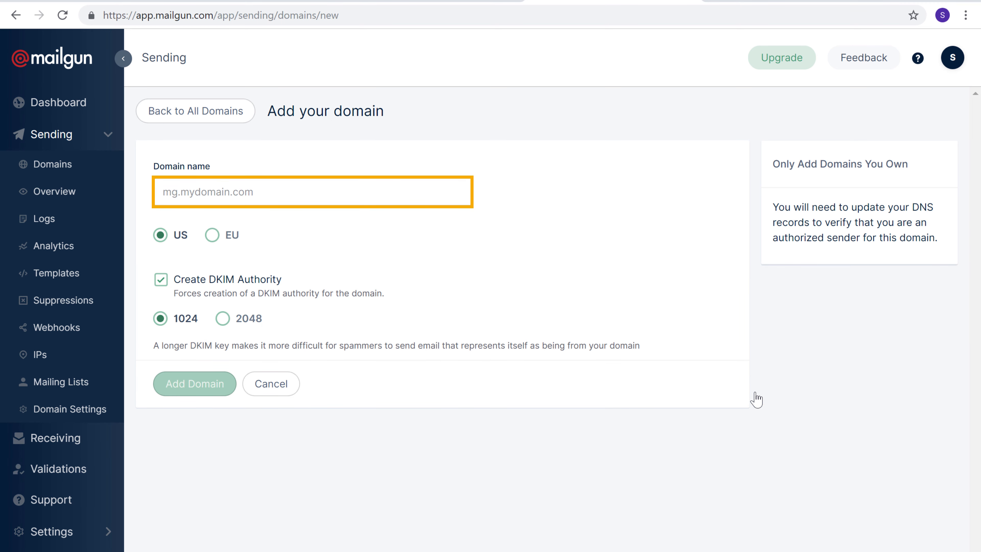
# Add shoespaw.com as a custom sending domain in Mailgun to get its DNS records
pyautogui.click(273, 195)
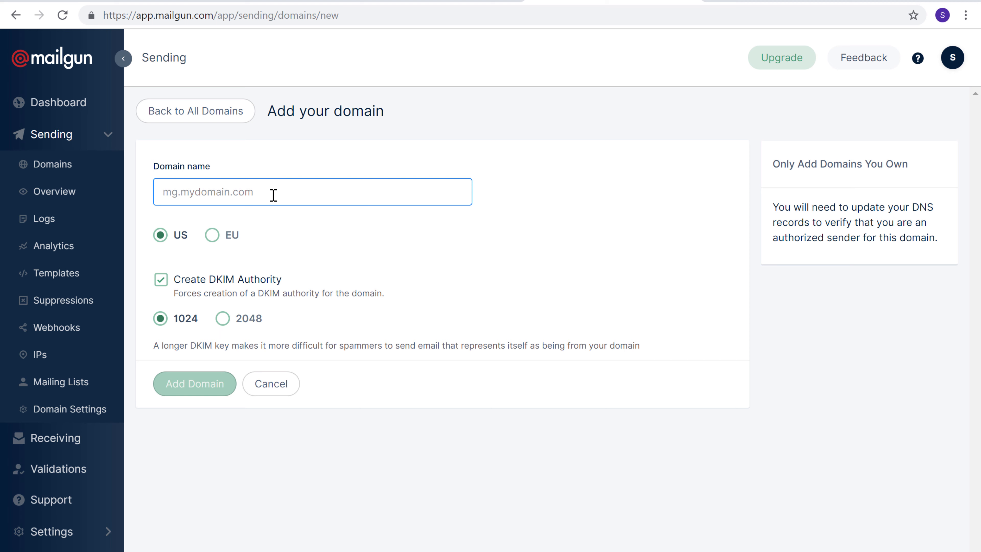
pyautogui.write('shoespaw.com')
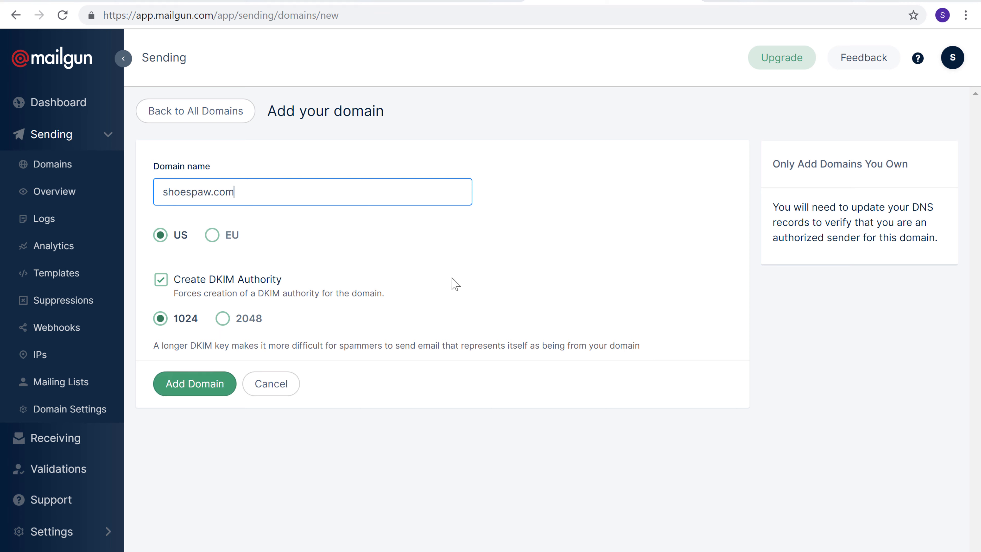
pyautogui.click(452, 278)
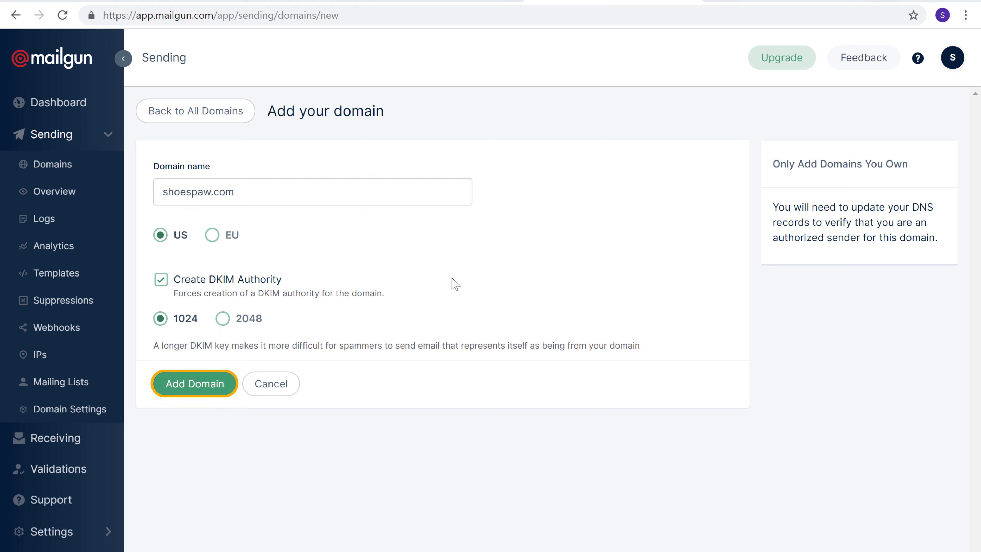
pyautogui.click(194, 394)
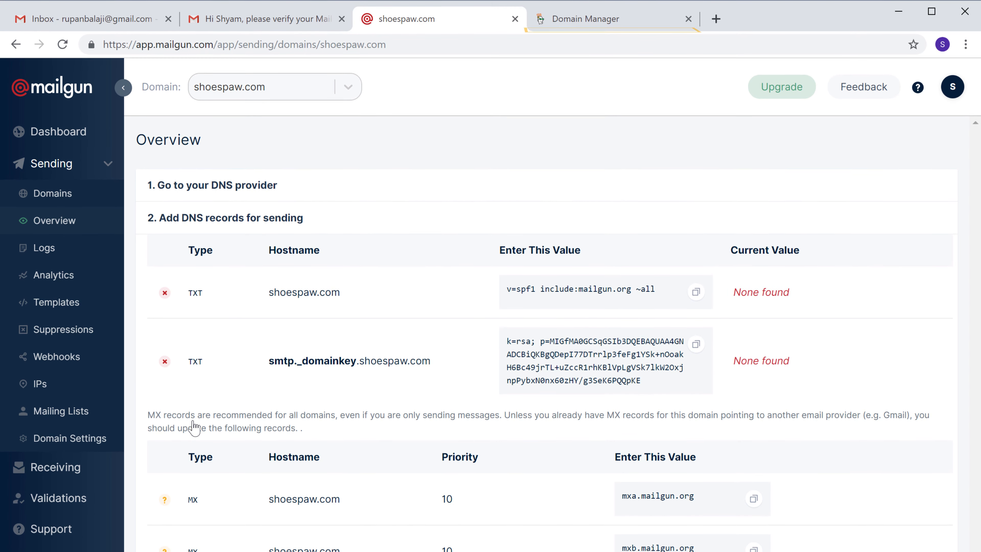
pyautogui.click(577, 25)
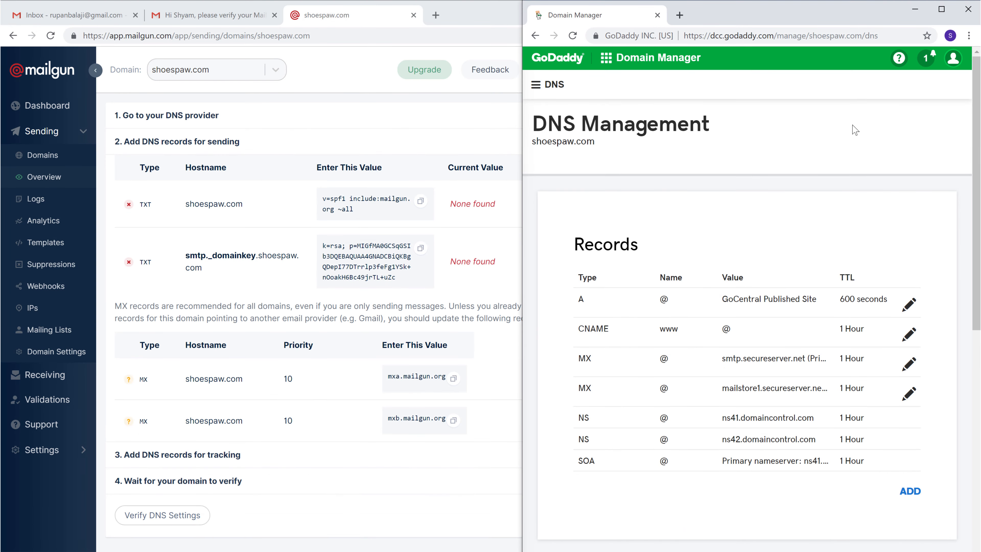
# In GoDaddy DNS, add a TXT record for host @ with value v=spf1 include:mailgun.org ~all
pyautogui.scroll(-6, 961, 134)
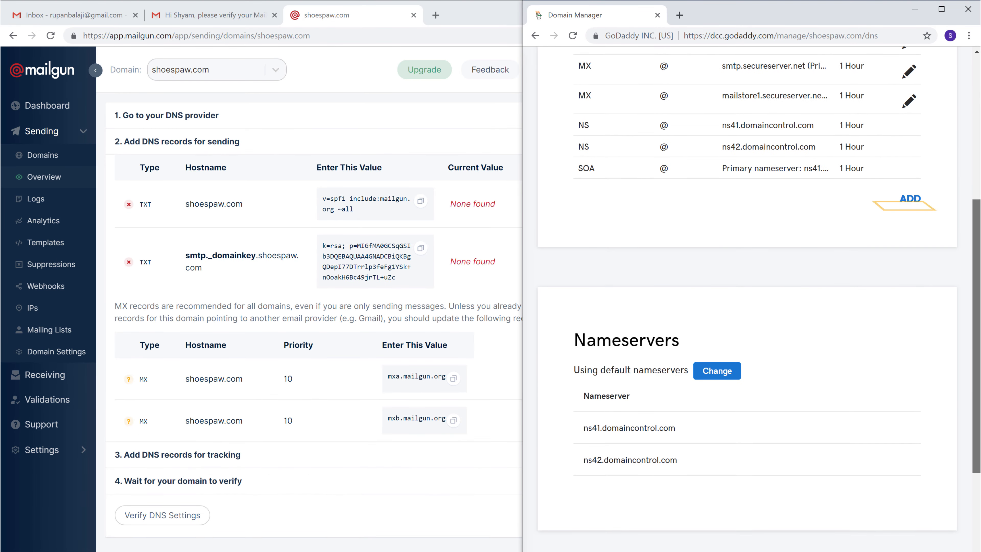
pyautogui.click(910, 207)
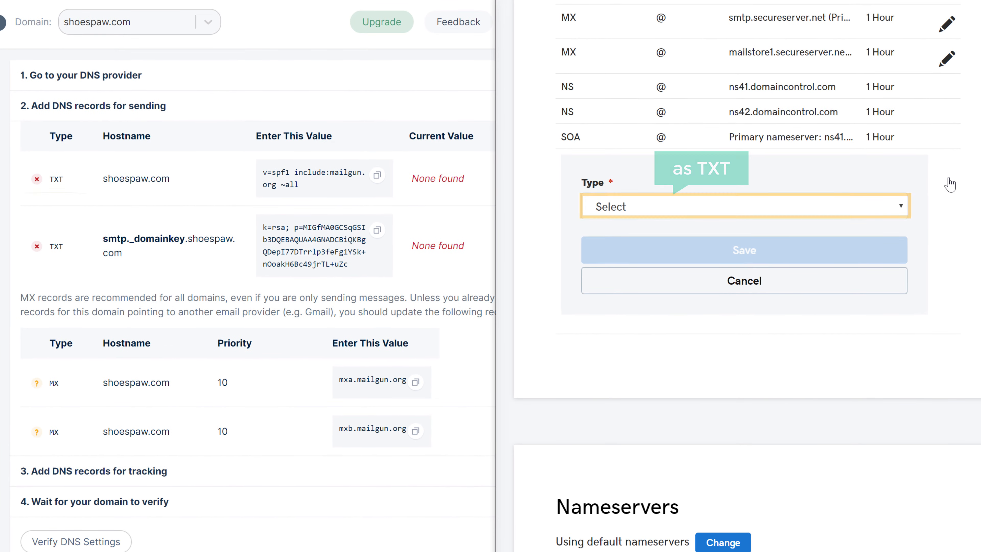
pyautogui.click(605, 210)
pyautogui.click(606, 312)
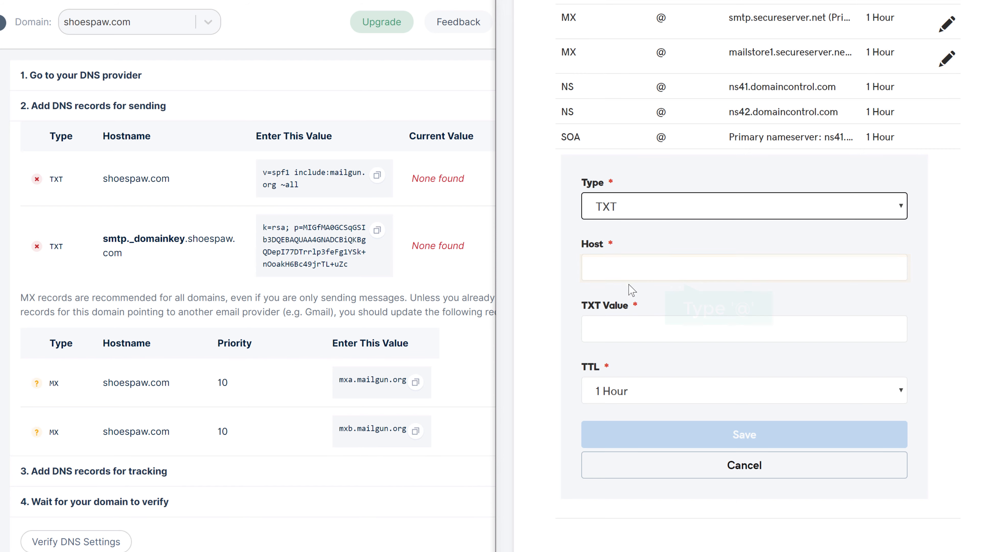
pyautogui.click(633, 271)
pyautogui.click(547, 304)
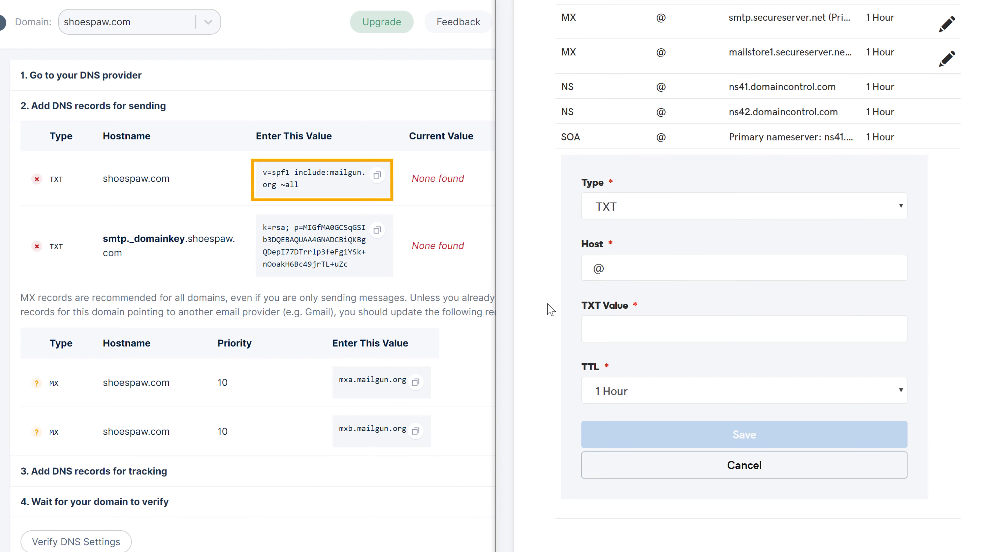
pyautogui.click(378, 175)
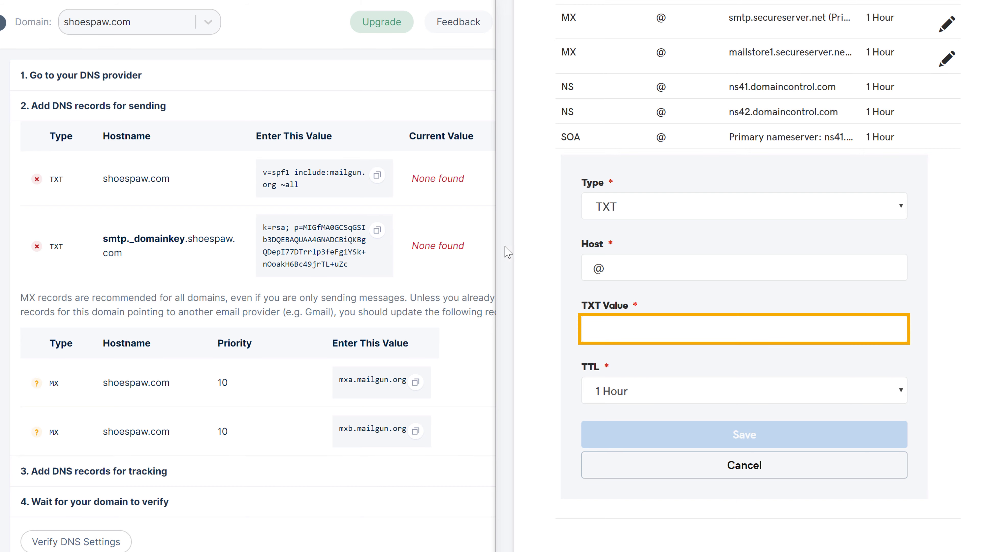
pyautogui.rightClick(654, 332)
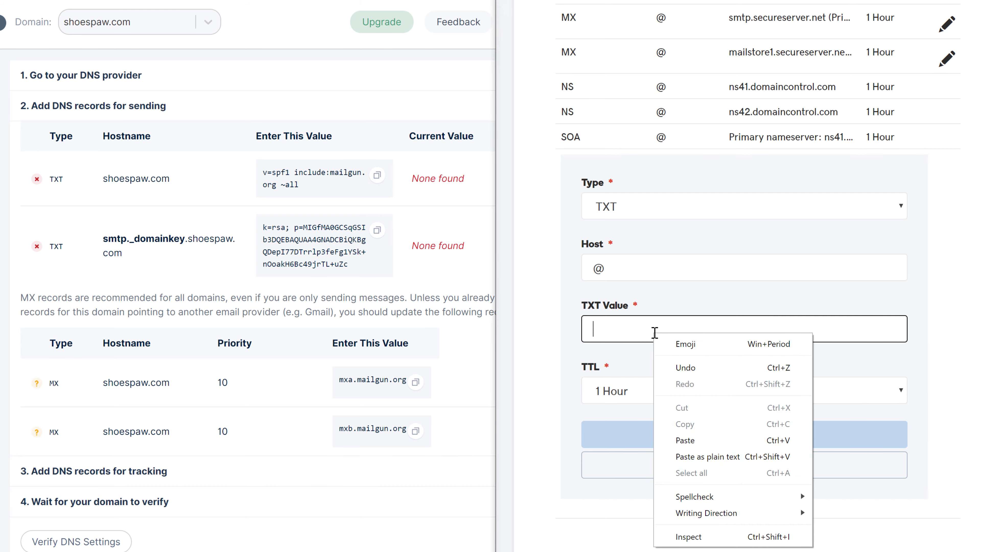
pyautogui.click(682, 444)
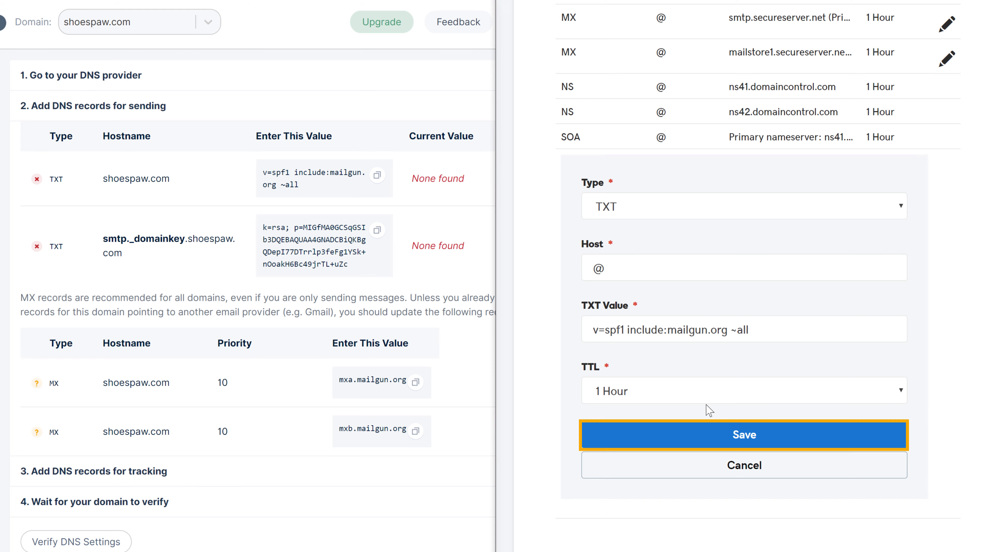
pyautogui.click(749, 444)
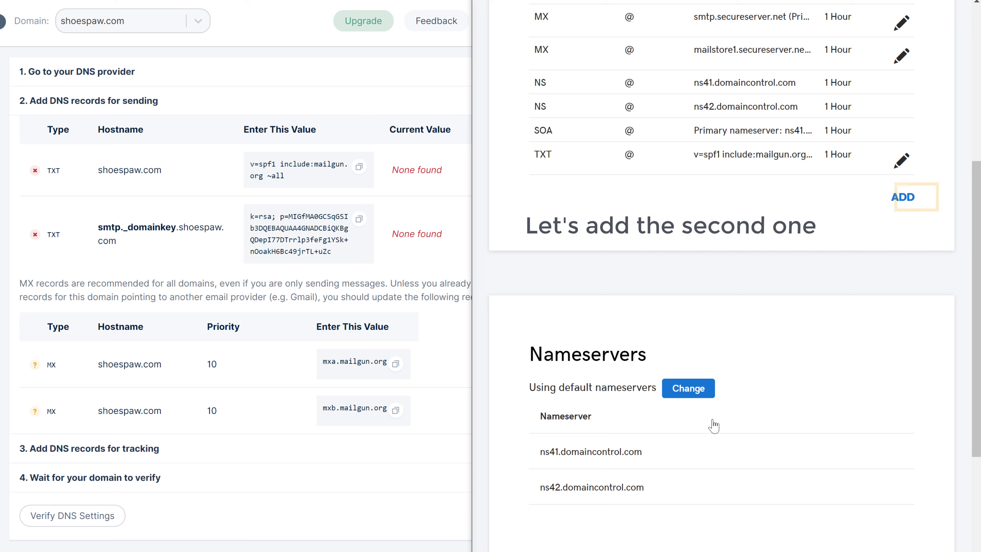
pyautogui.click(904, 201)
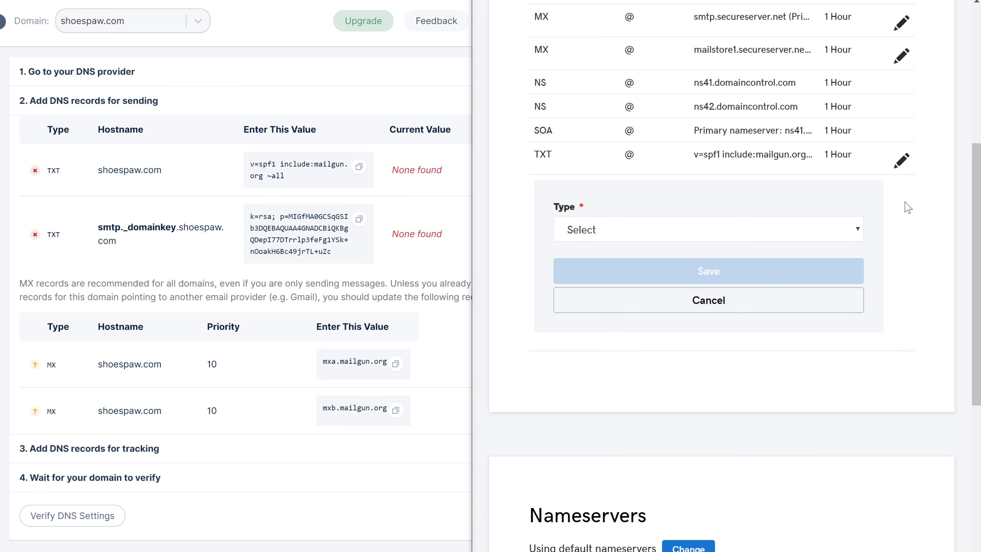
# Add a TXT record with host smtp._domainkey holding Mailgun's k=rsa DKIM key
pyautogui.click(586, 242)
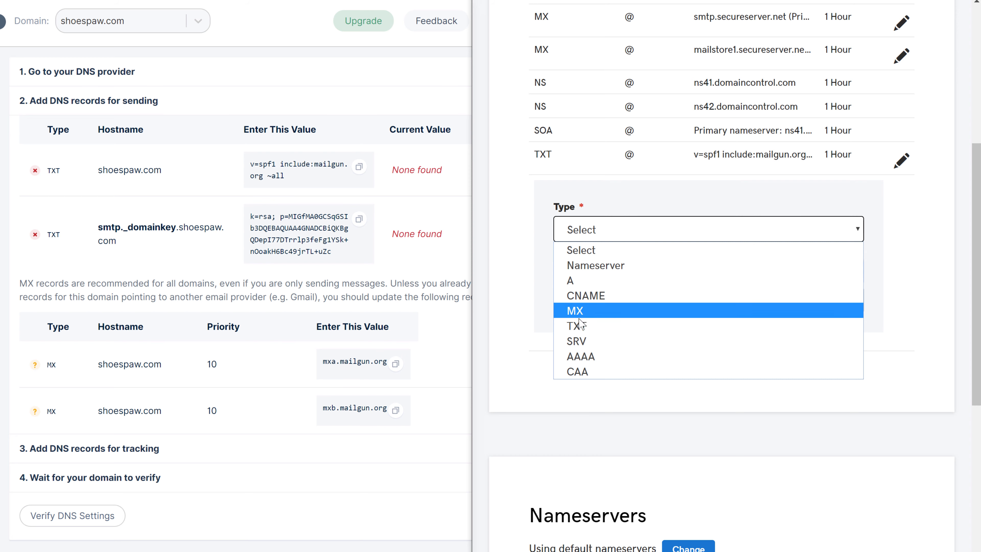
pyautogui.click(579, 330)
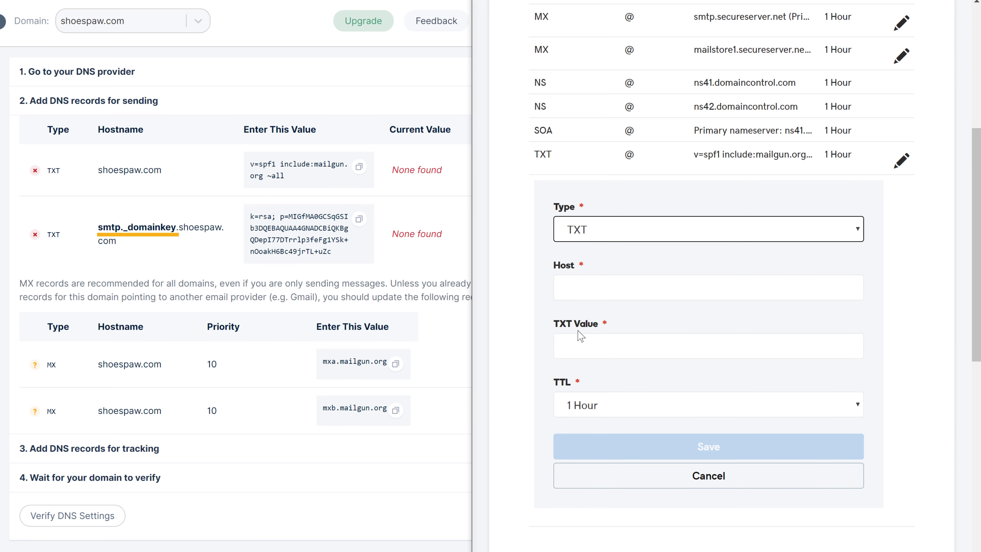
pyautogui.moveTo(98, 227); pyautogui.dragTo(105, 231)
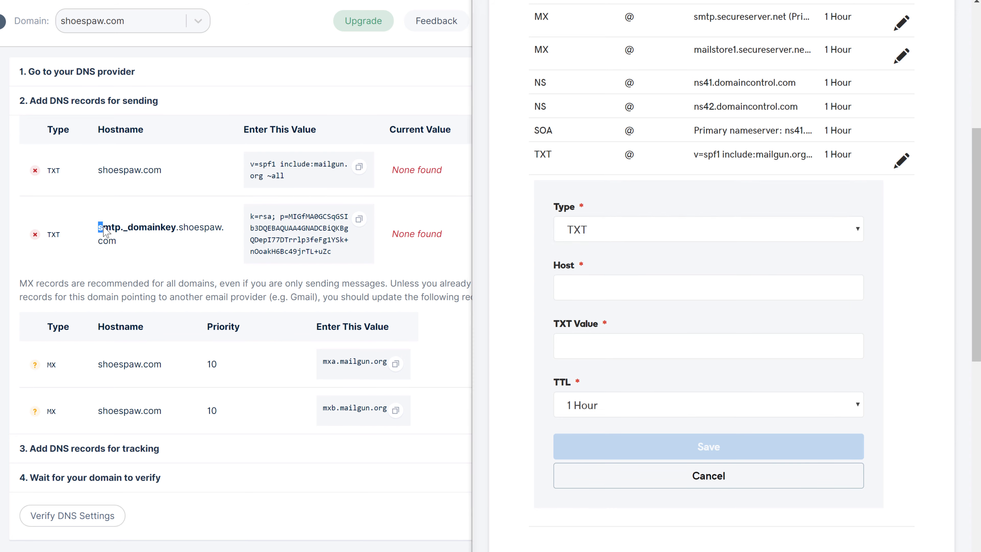
pyautogui.moveTo(173, 228); pyautogui.dragTo(176, 229)
pyautogui.rightClick(175, 228)
pyautogui.click(196, 239)
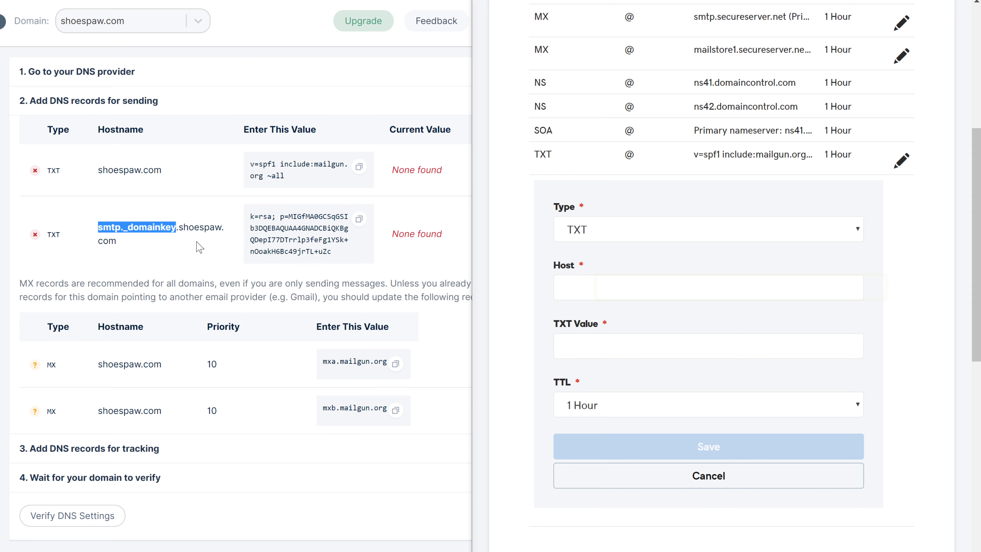
pyautogui.click(220, 244)
pyautogui.rightClick(625, 294)
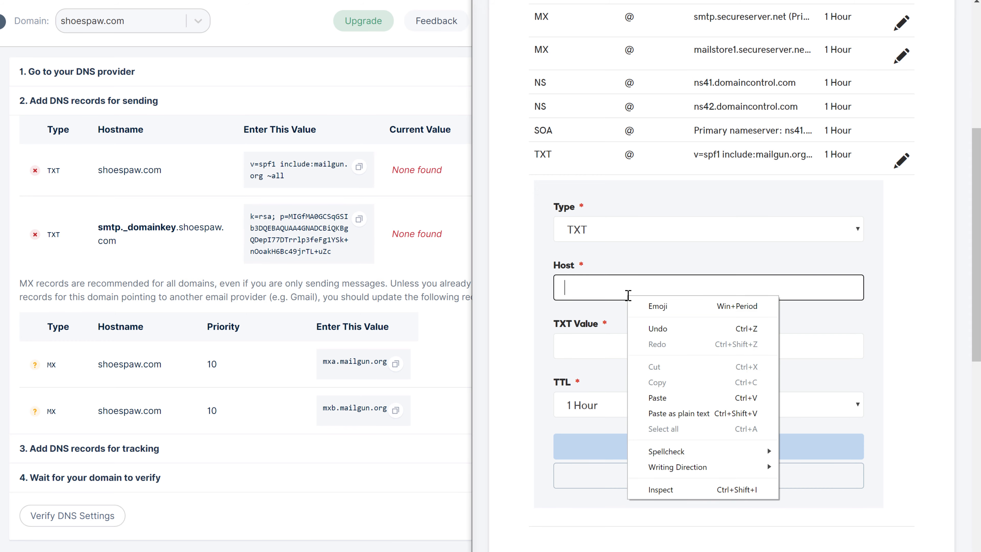
pyautogui.click(653, 402)
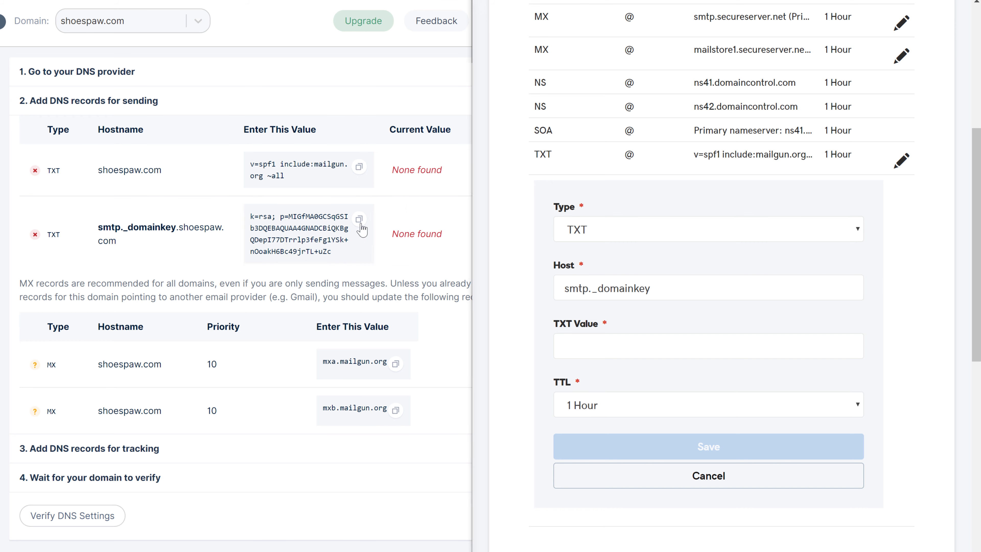
pyautogui.rightClick(614, 344)
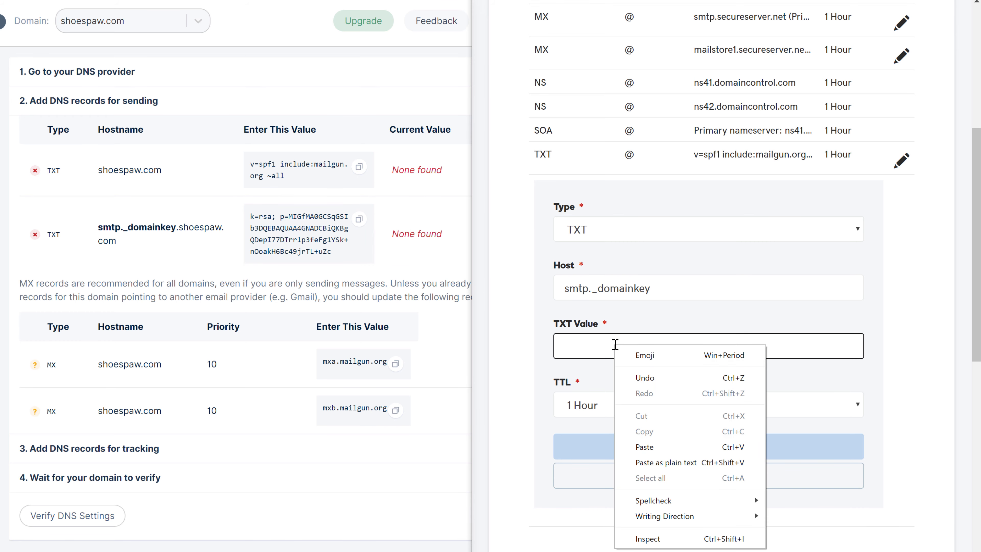
pyautogui.click(643, 449)
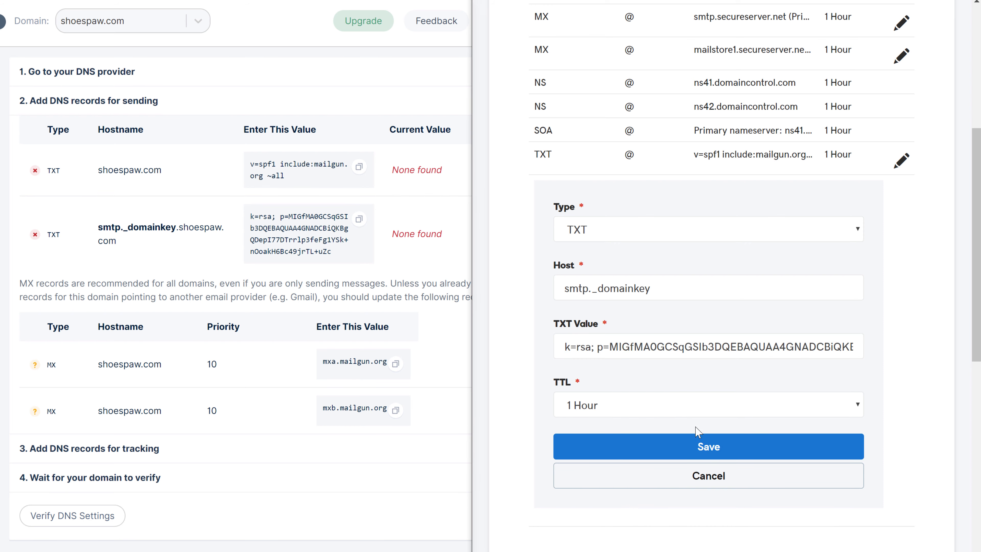
pyautogui.click(708, 451)
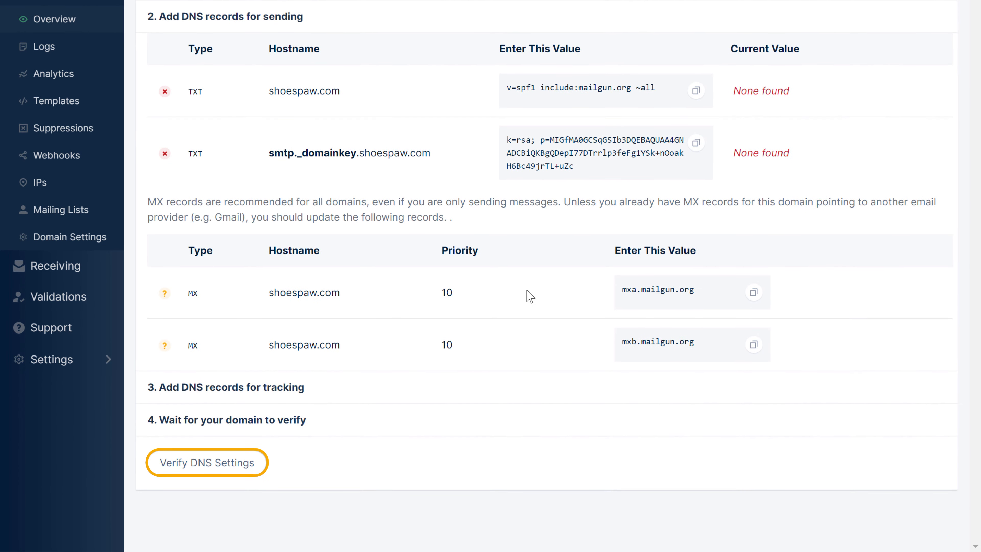
# Run Mailgun's DNS verification for shoespaw.com, then return to the Gmail verification email
pyautogui.click(202, 470)
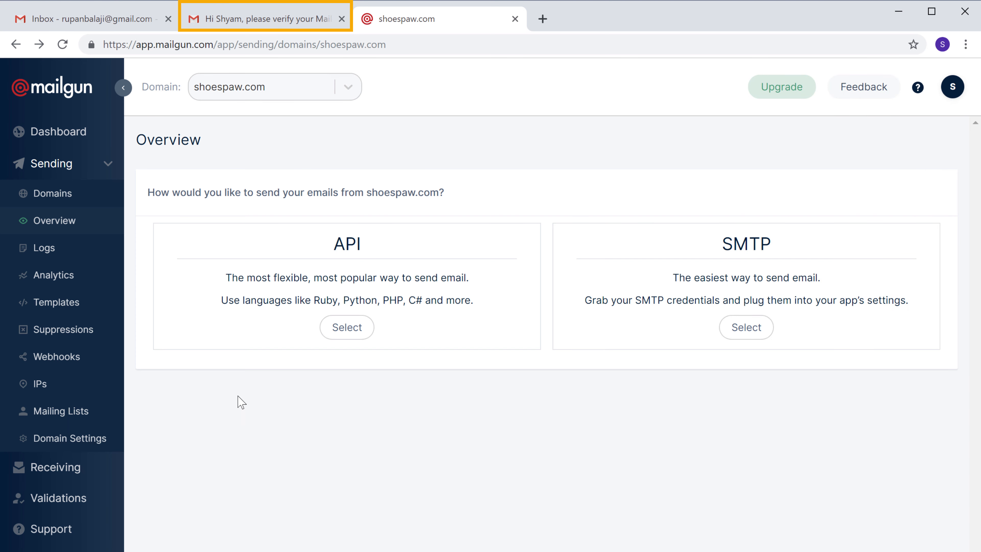
pyautogui.click(274, 30)
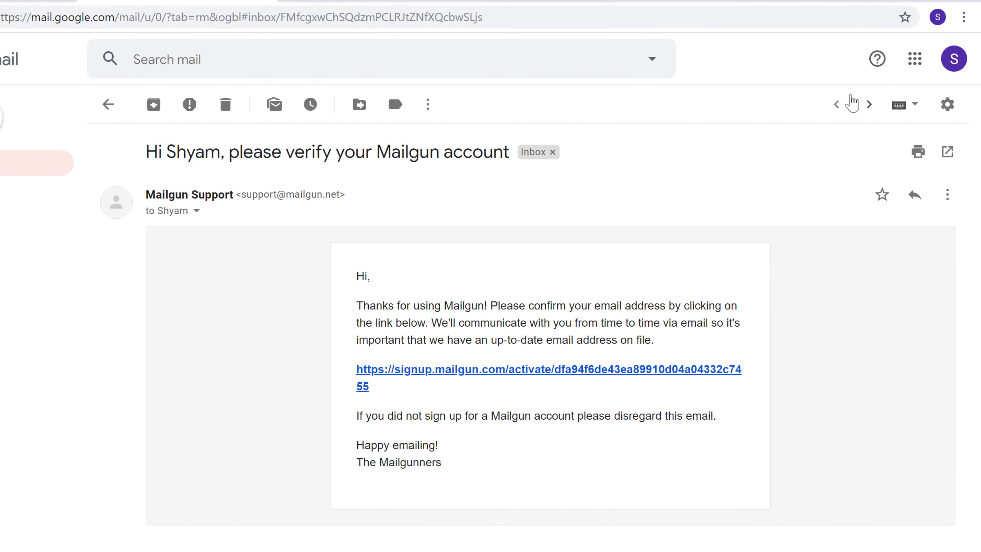
# Open Gmail's Accounts and Import settings
pyautogui.click(947, 112)
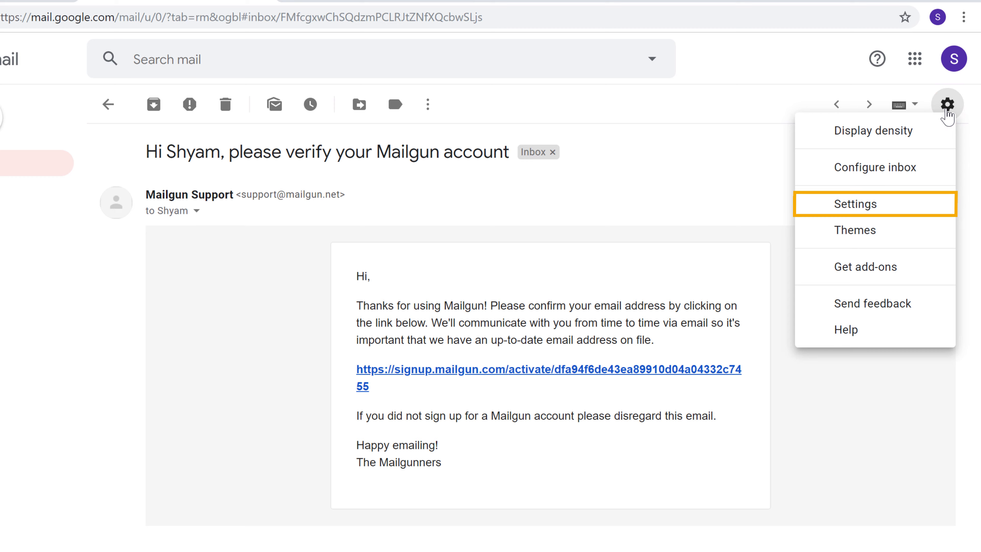
pyautogui.click(860, 205)
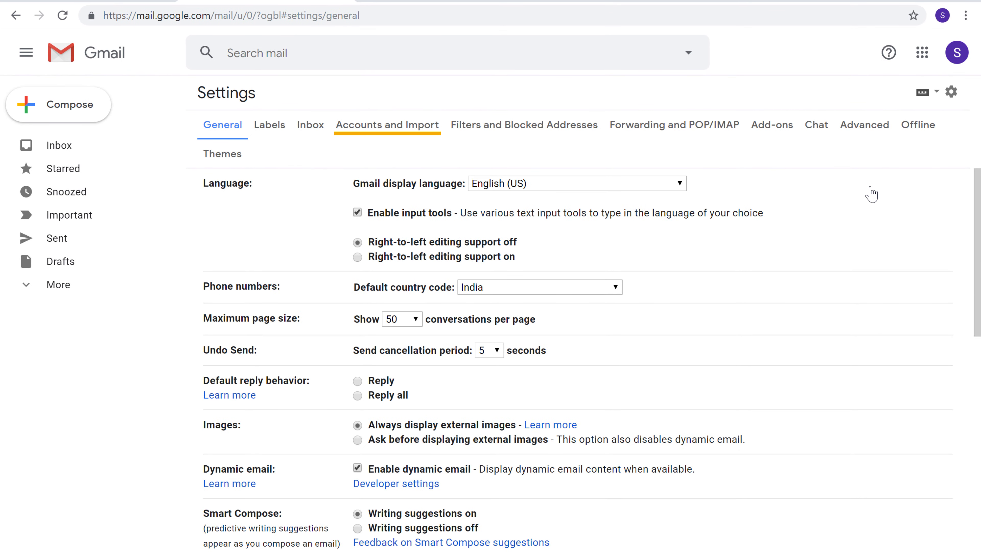
pyautogui.click(396, 130)
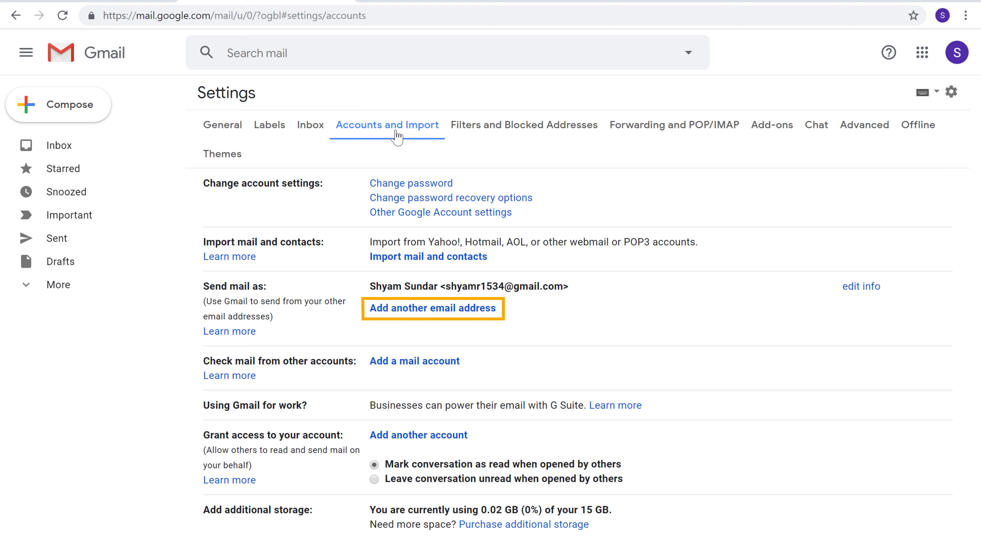
# Add a send-as address named Shoespaw using the shoespaw.com contact email
pyautogui.click(406, 311)
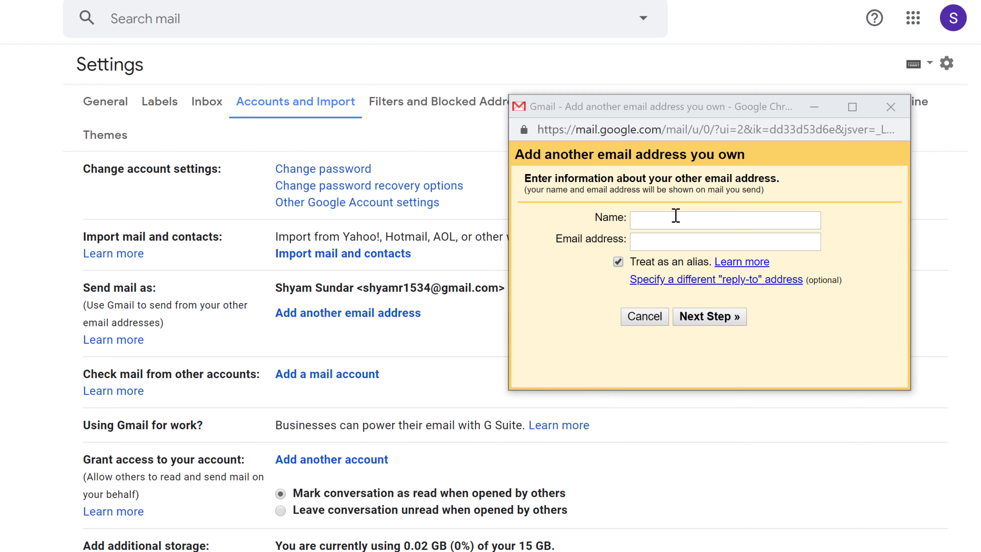
pyautogui.click(675, 216)
pyautogui.press('Tab')
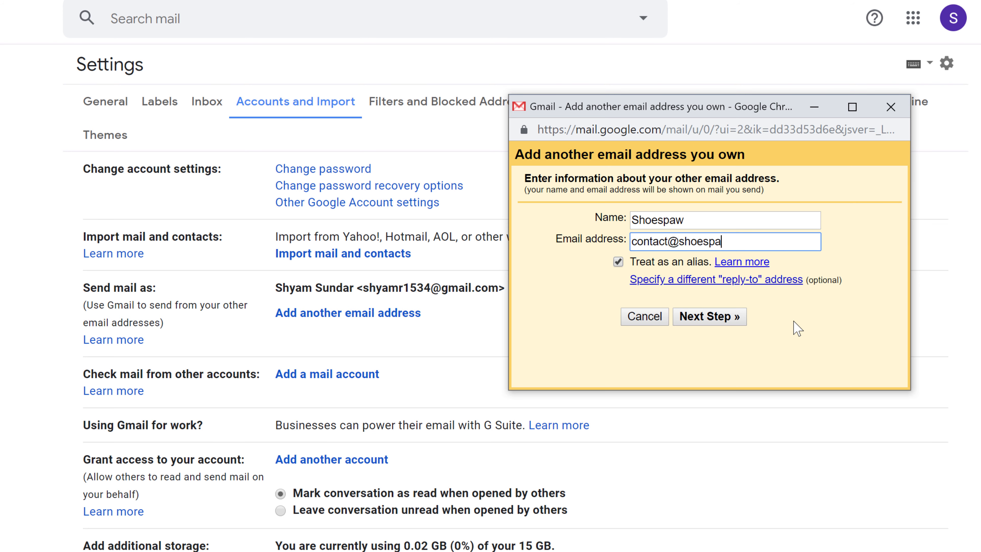
pyautogui.click(793, 321)
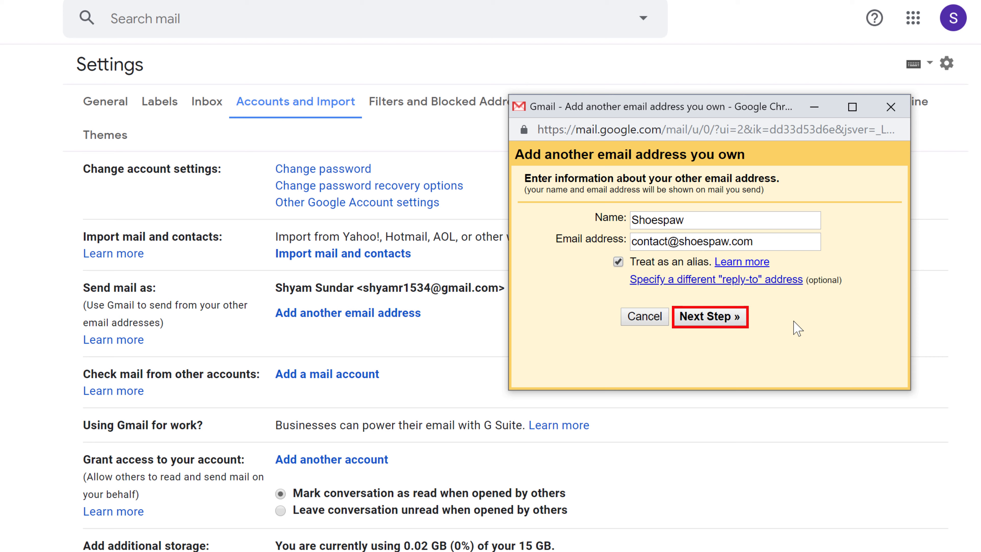
pyautogui.click(694, 318)
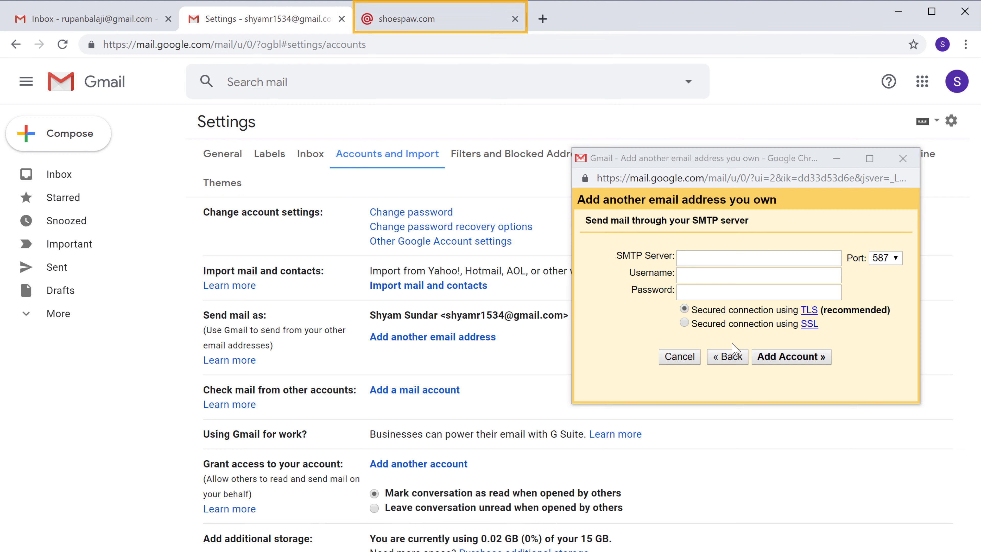
# Choose SMTP sending in Mailgun and enter smtp.mailgun.org as Gmail's SMTP server
pyautogui.click(415, 27)
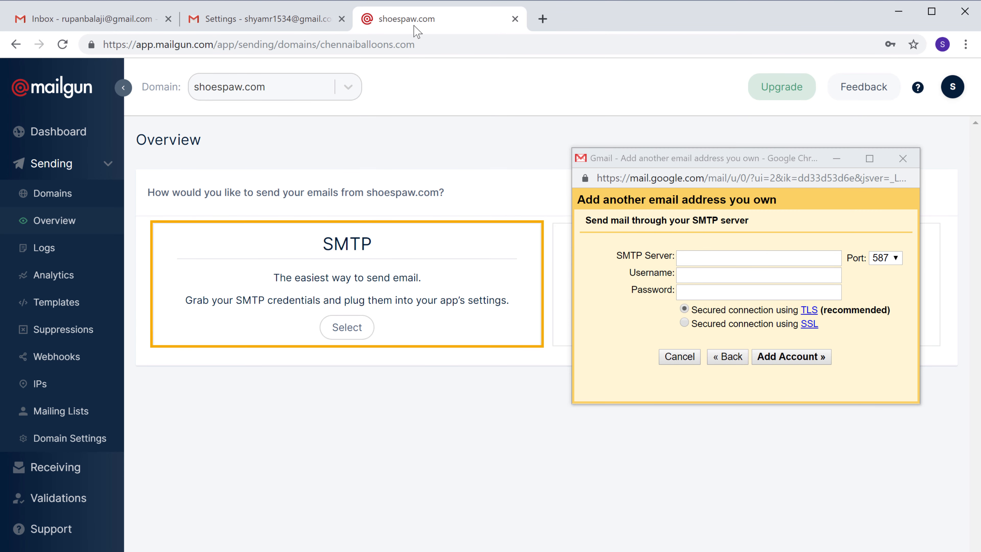
pyautogui.click(342, 335)
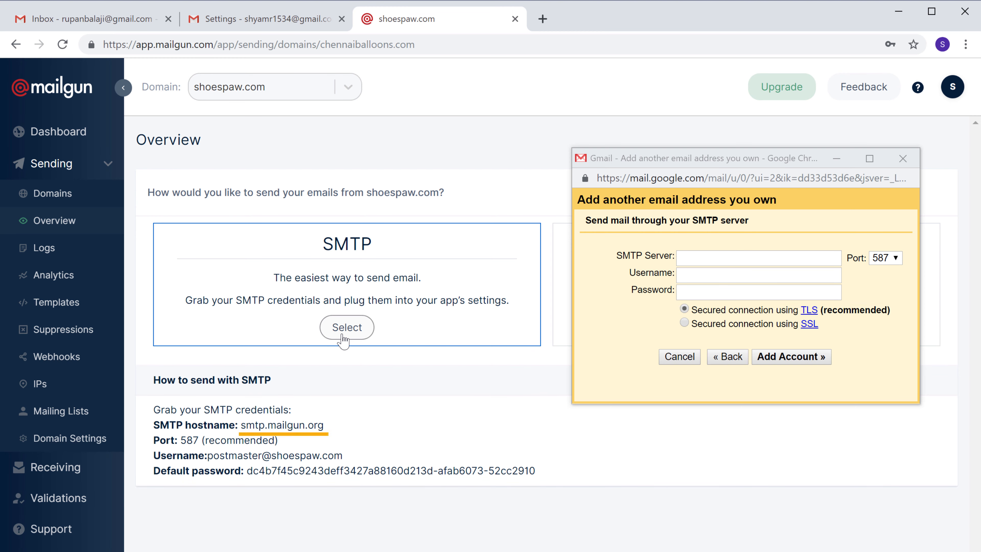
pyautogui.moveTo(241, 425); pyautogui.dragTo(324, 425)
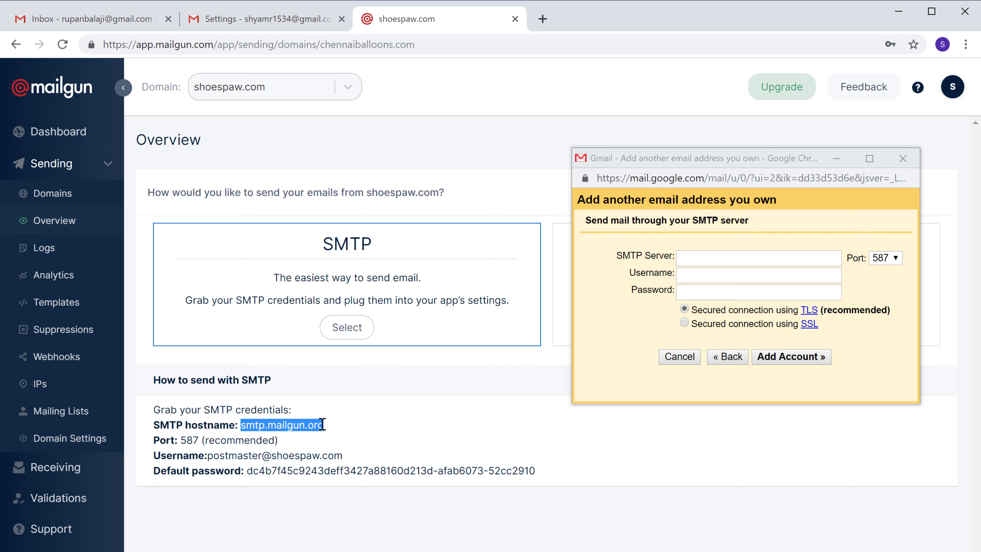
pyautogui.rightClick(323, 424)
pyautogui.click(340, 436)
pyautogui.click(349, 446)
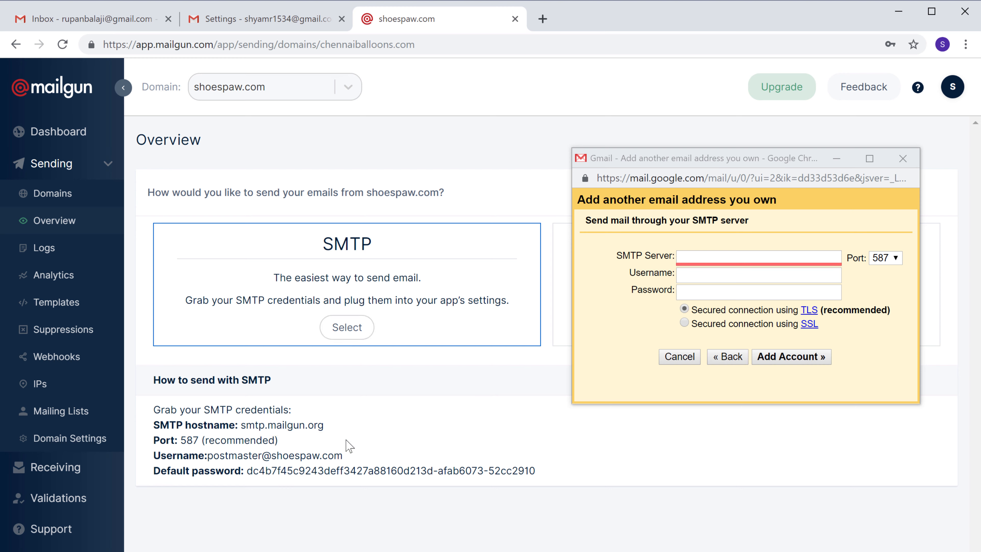
pyautogui.click(752, 259)
pyautogui.rightClick(752, 259)
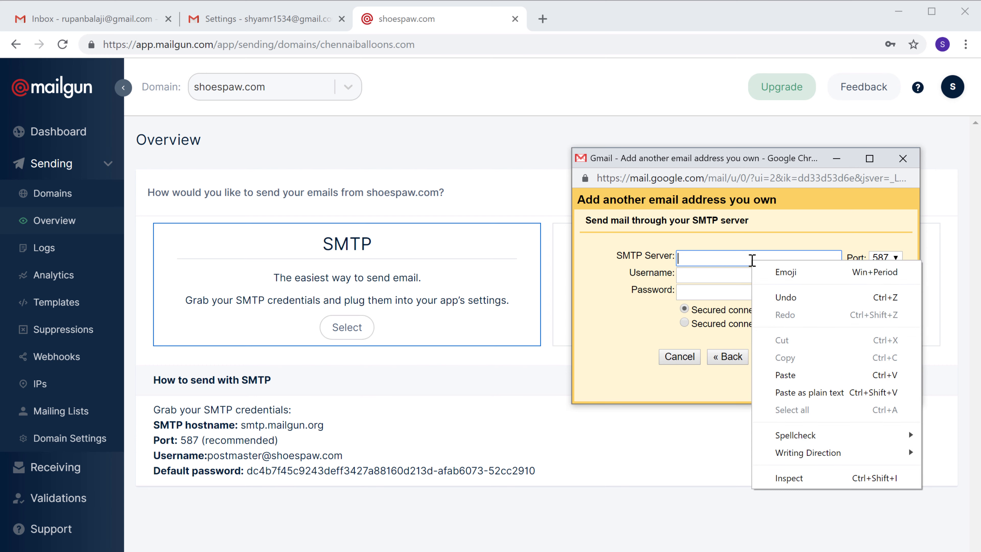
pyautogui.click(785, 375)
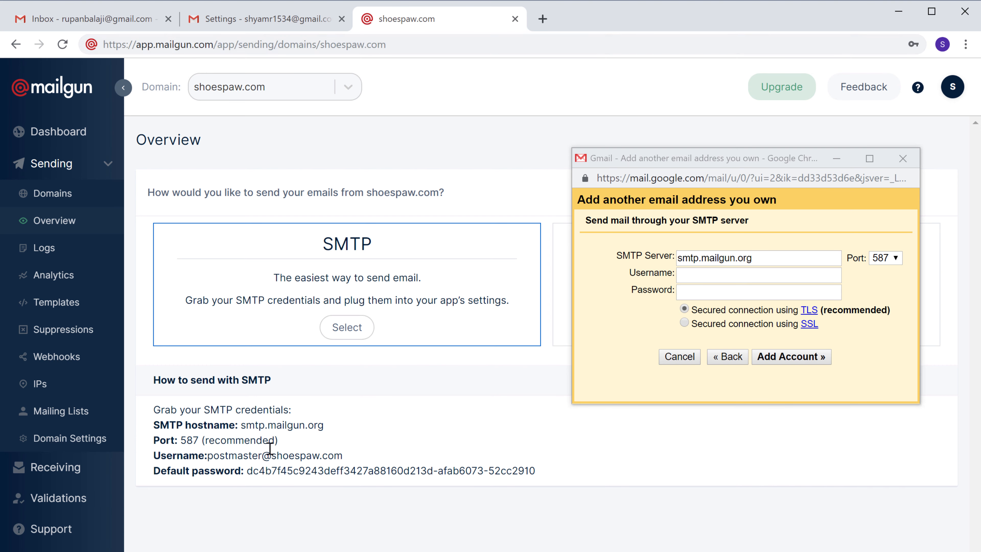
# Copy Mailgun's postmaster username and default password into Gmail and add the account
pyautogui.moveTo(208, 455); pyautogui.dragTo(343, 451)
pyautogui.rightClick(343, 451)
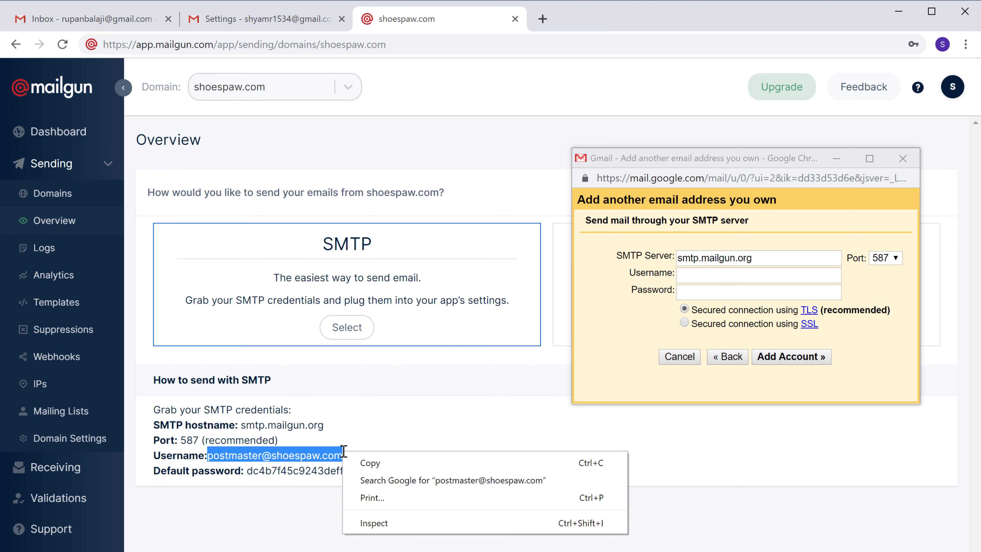
pyautogui.click(373, 463)
pyautogui.rightClick(712, 277)
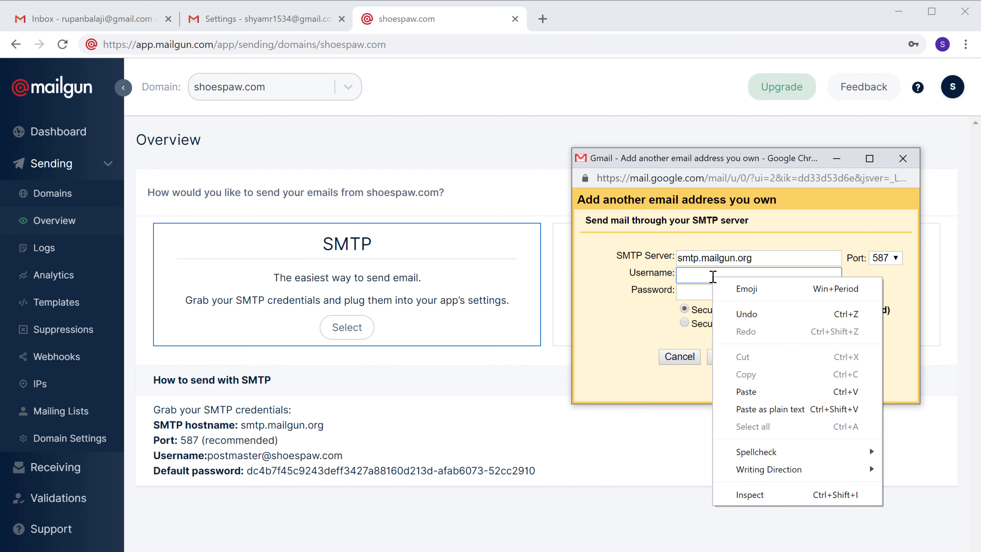
pyautogui.click(746, 395)
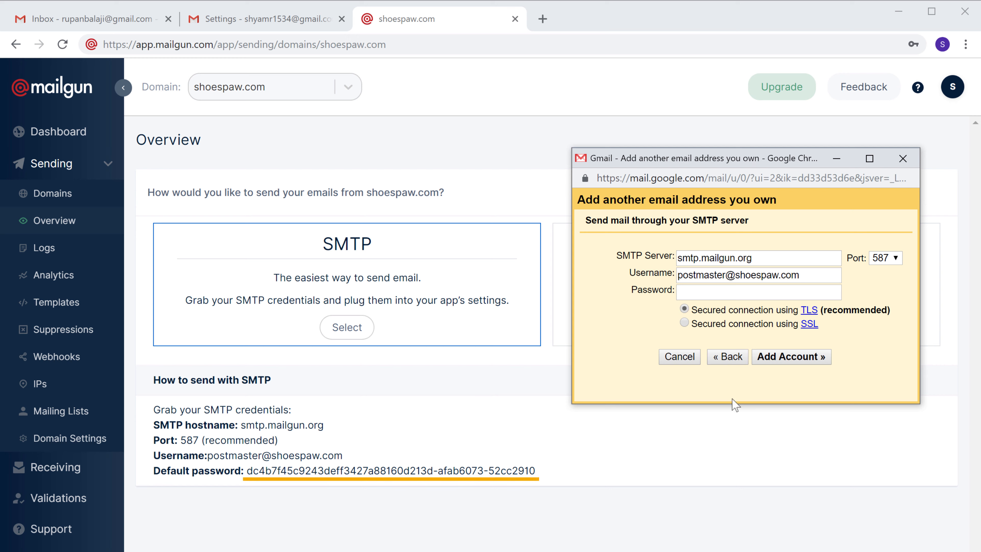
pyautogui.moveTo(250, 470); pyautogui.dragTo(532, 468)
pyautogui.rightClick(533, 469)
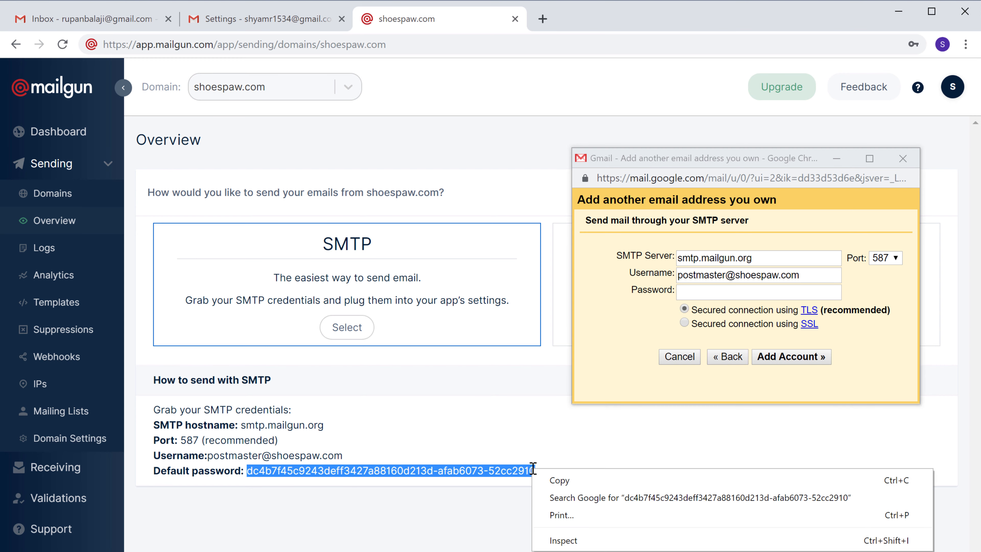
pyautogui.click(552, 482)
pyautogui.click(560, 489)
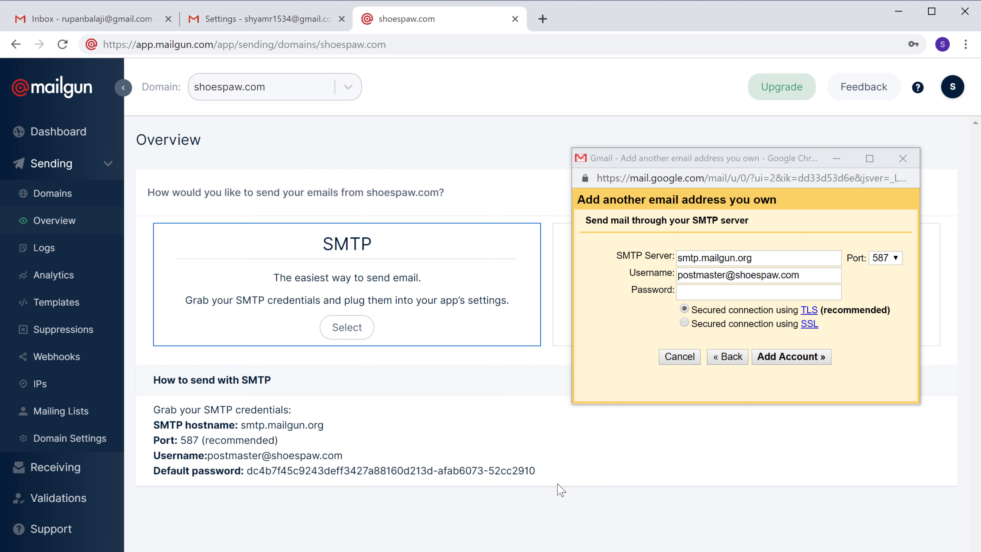
pyautogui.rightClick(715, 291)
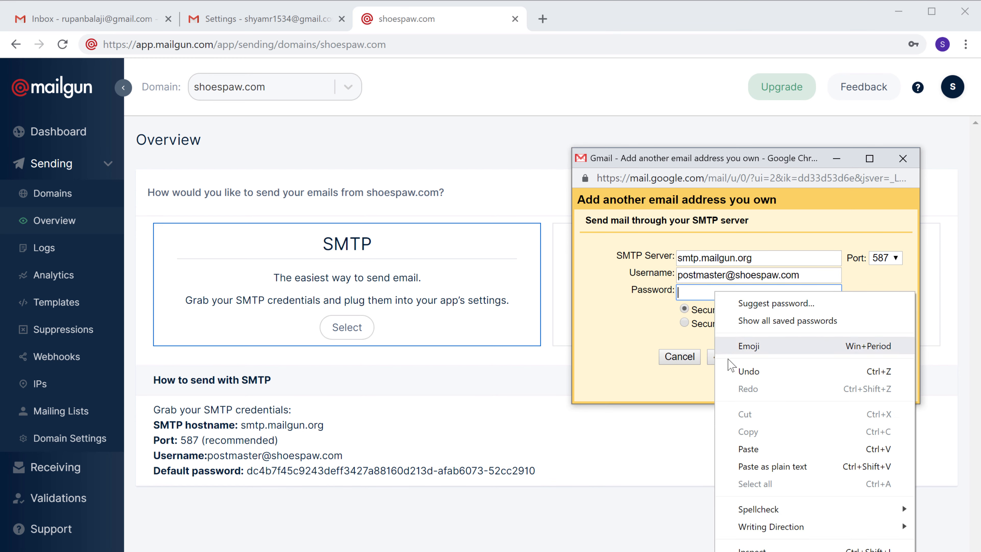
pyautogui.click(748, 452)
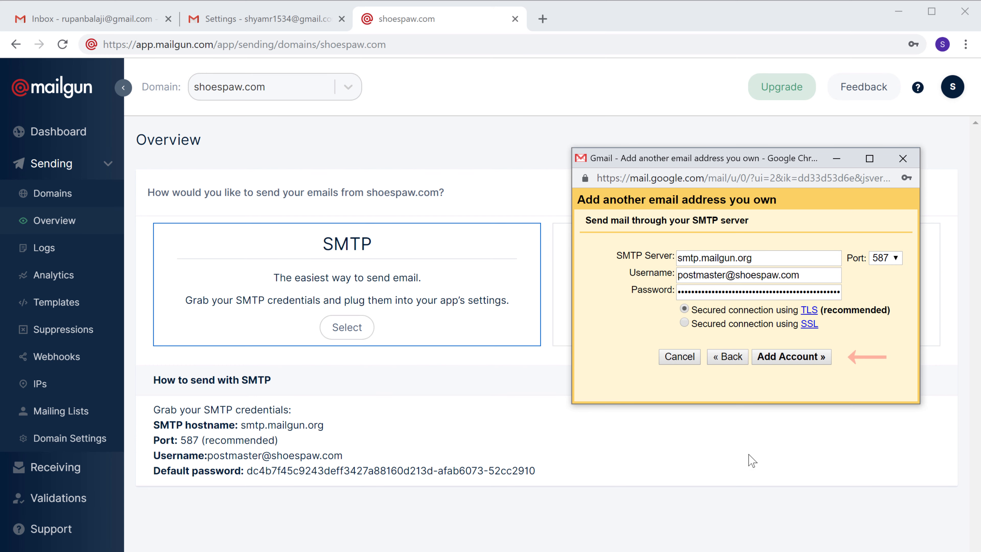
pyautogui.click(791, 364)
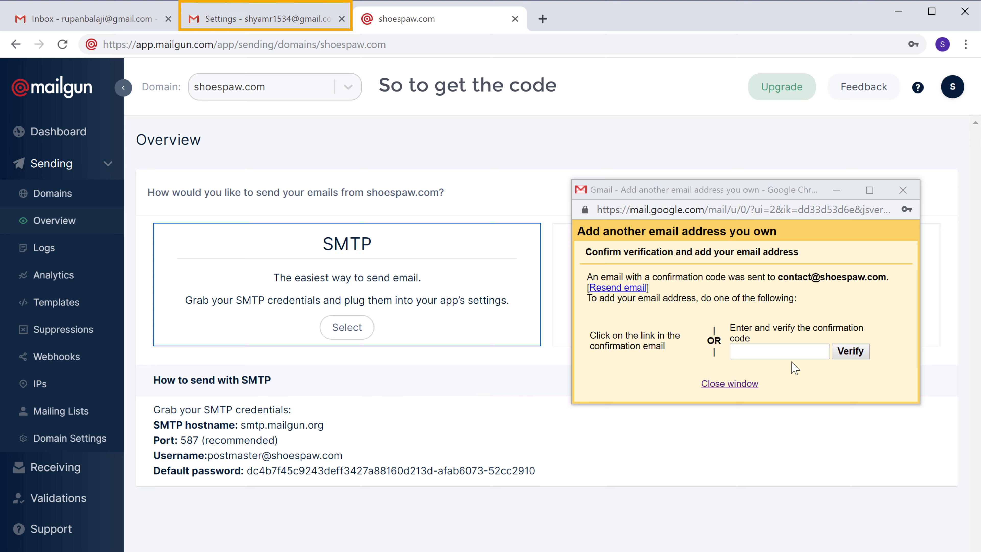
# Copy the code from Gmail's confirmation email and verify it in the add-address window
pyautogui.click(266, 22)
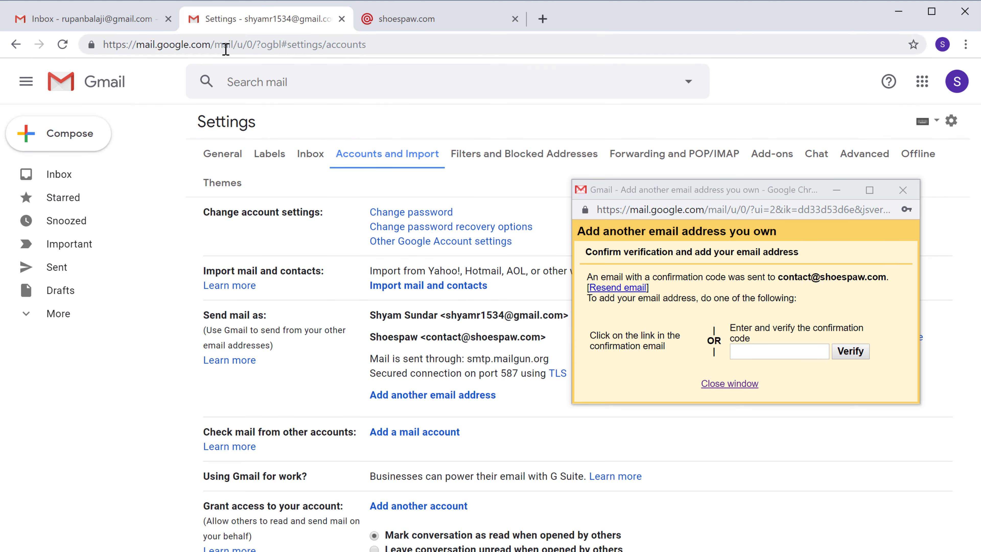
pyautogui.click(60, 176)
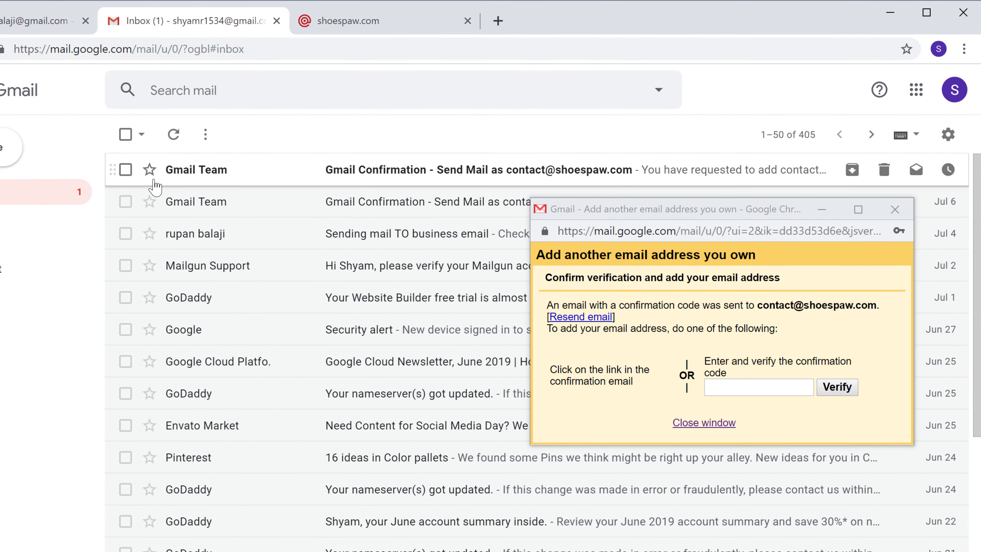
pyautogui.click(172, 181)
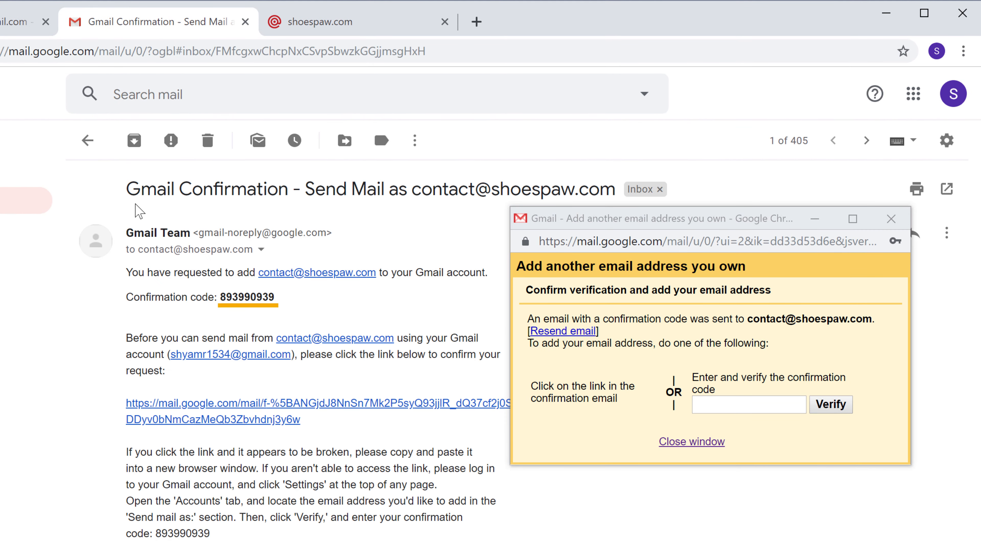
pyautogui.moveTo(228, 297); pyautogui.dragTo(274, 296)
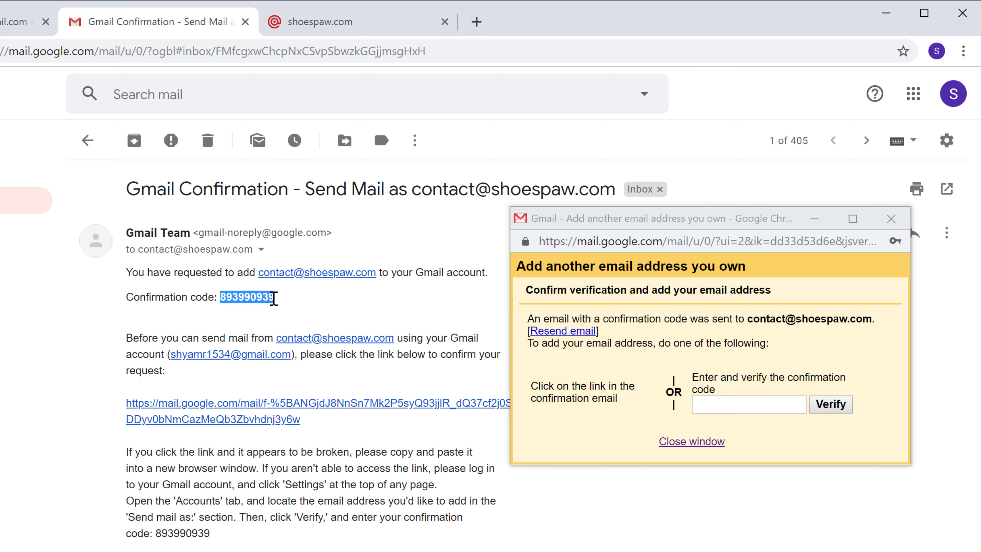
pyautogui.rightClick(273, 298)
pyautogui.click(305, 312)
pyautogui.click(305, 323)
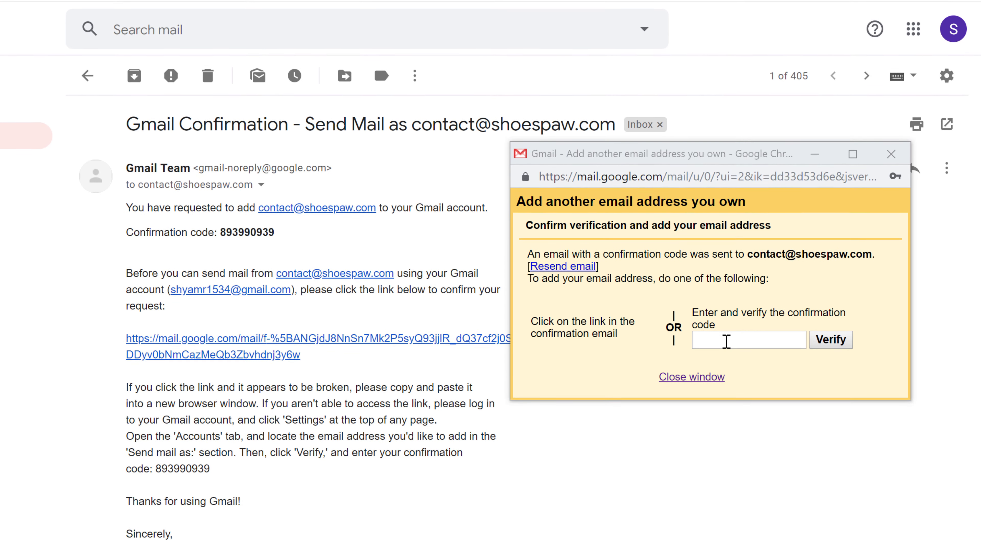
pyautogui.rightClick(727, 406)
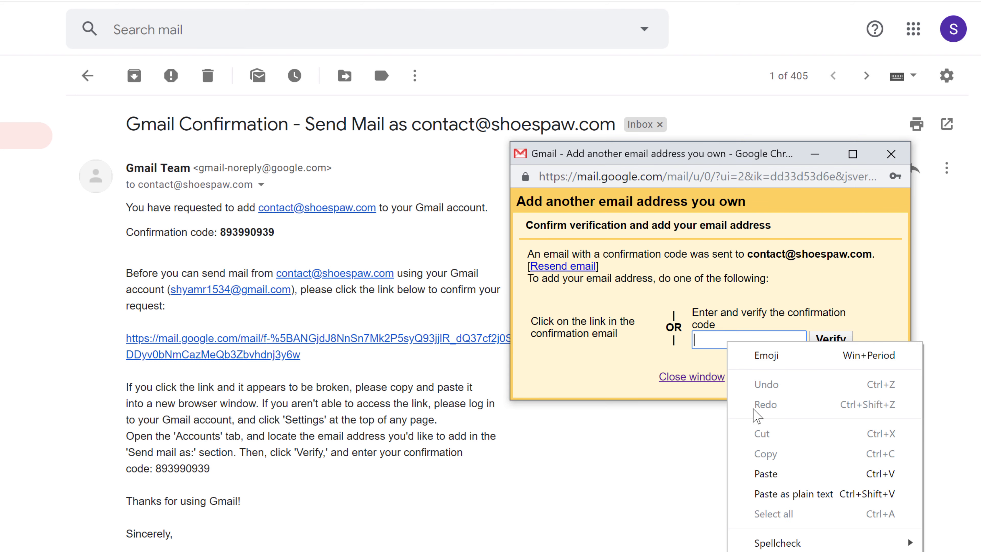
pyautogui.click(765, 474)
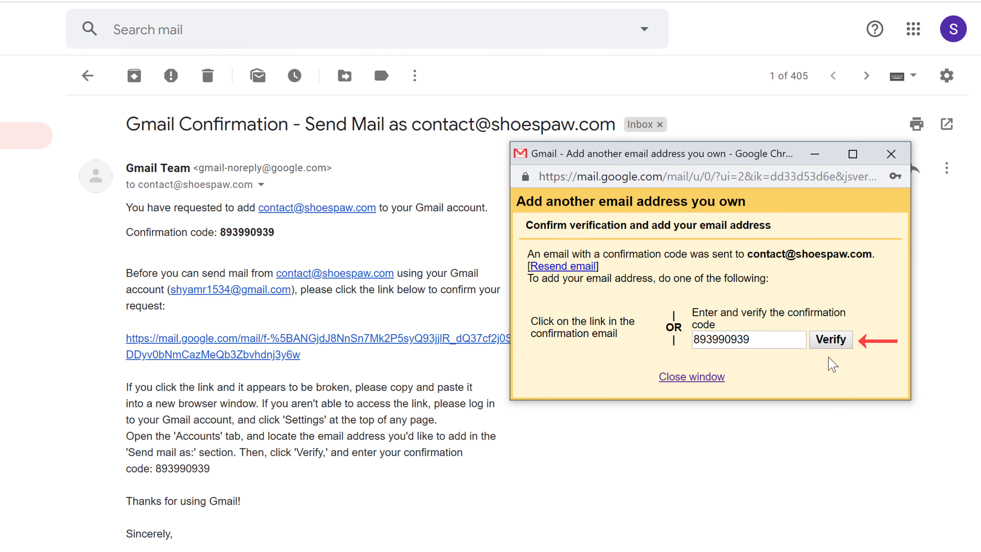
pyautogui.click(831, 339)
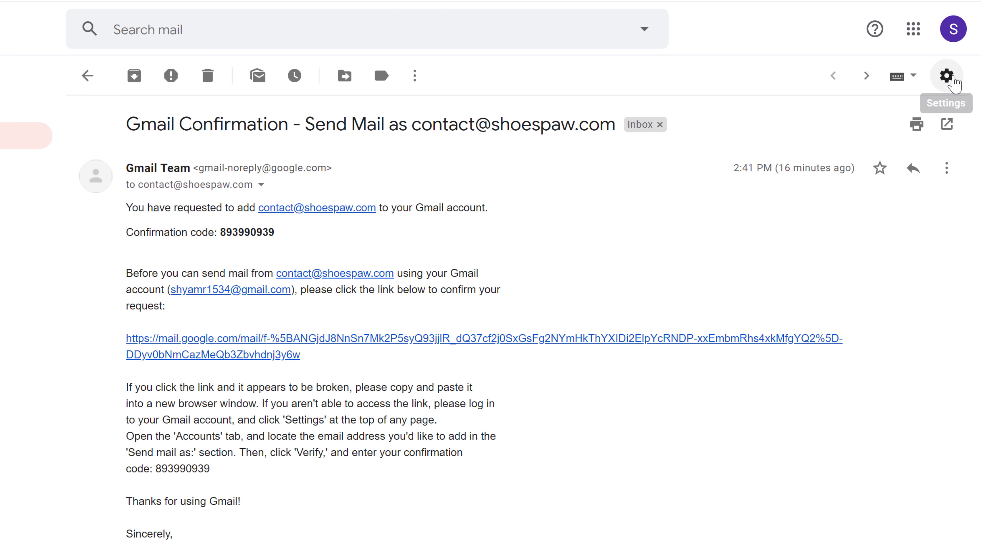
pyautogui.click(946, 75)
# Make the Shoespaw business address Gmail's default send-as address, then start a new message
pyautogui.click(842, 182)
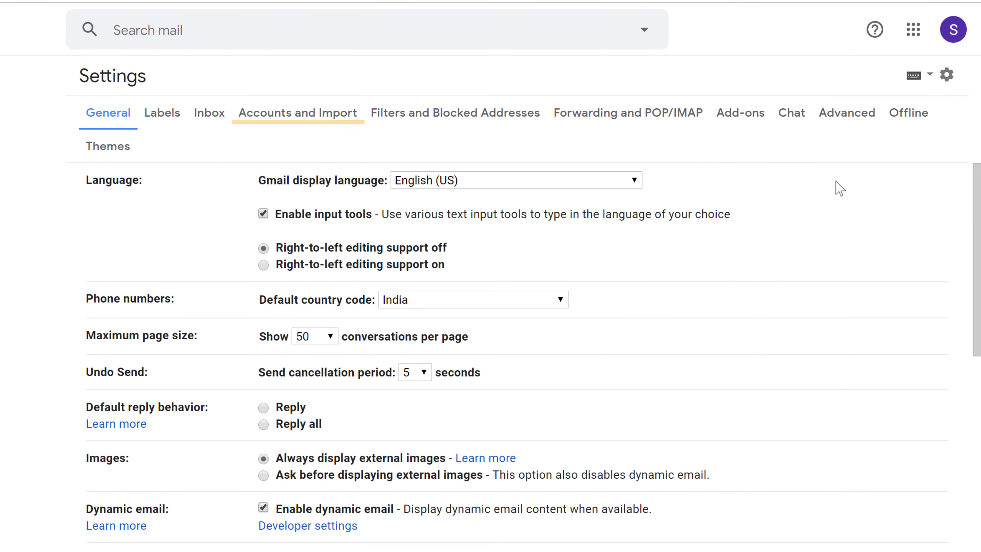
pyautogui.click(299, 182)
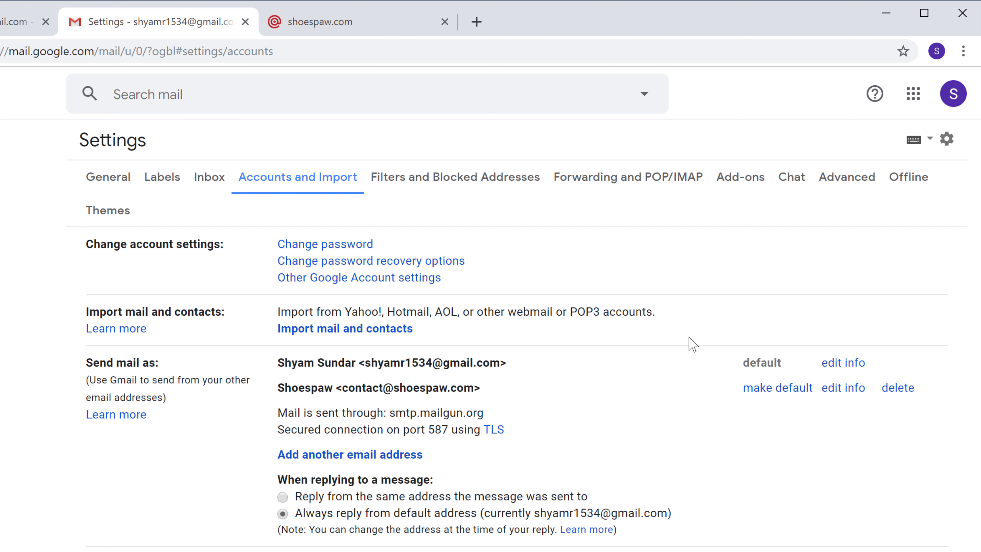
pyautogui.click(764, 390)
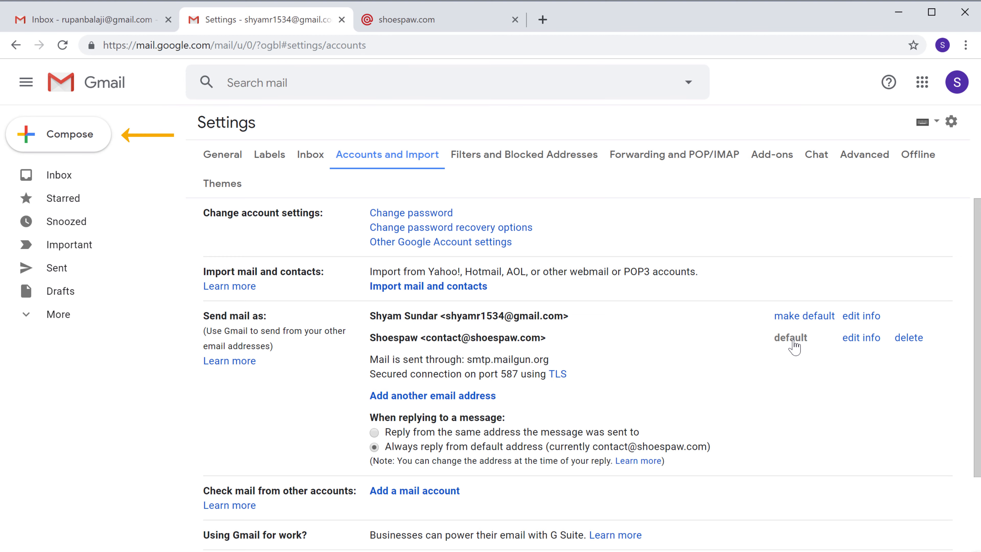
pyautogui.click(70, 133)
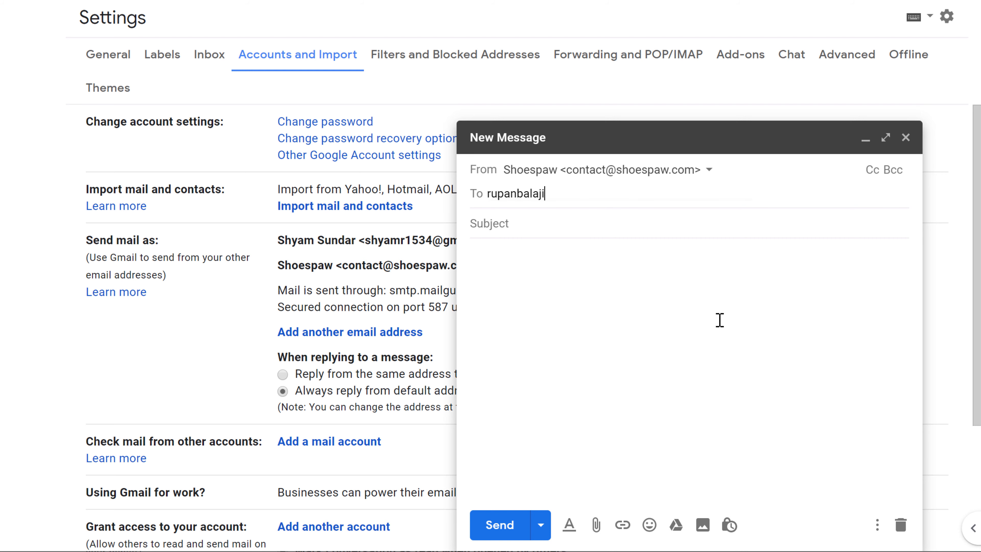
# Send the 'Test Sending' email from the Shoespaw address to the other Gmail account
pyautogui.write('ail.com')
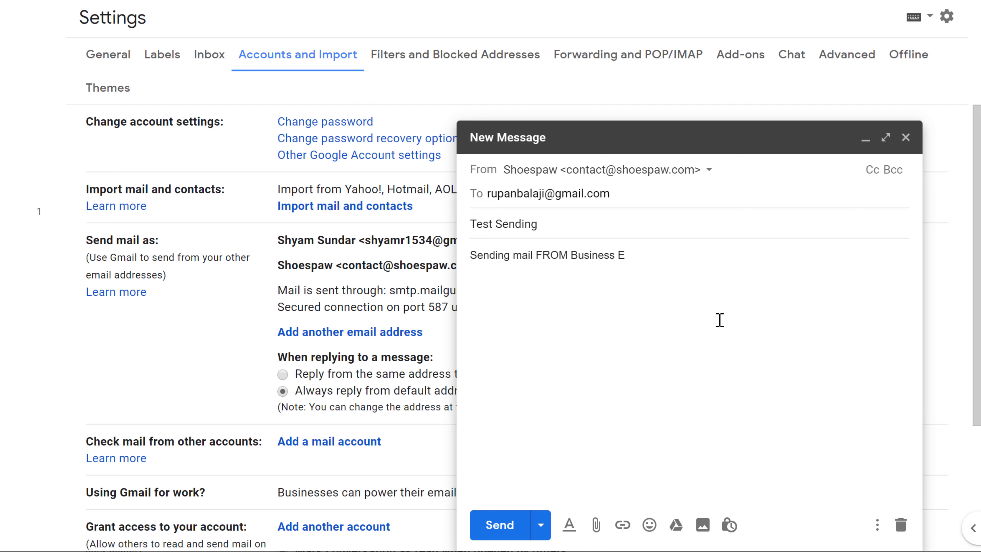
pyautogui.write('mail')
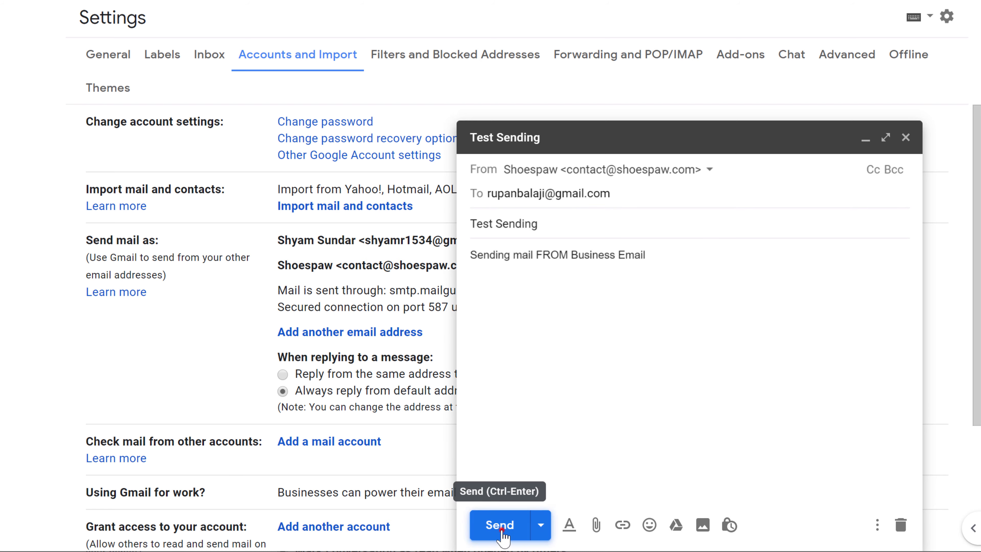
pyautogui.click(499, 526)
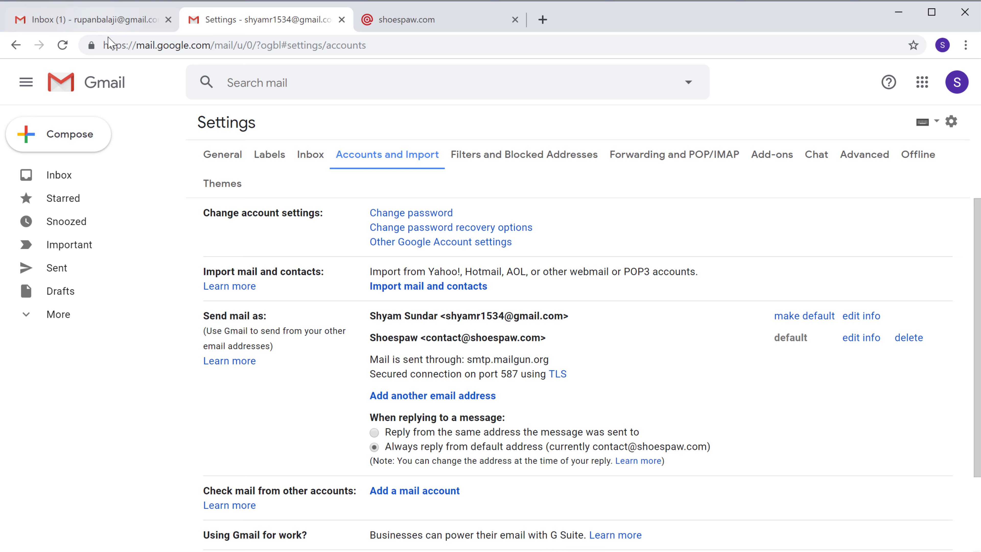
pyautogui.click(99, 21)
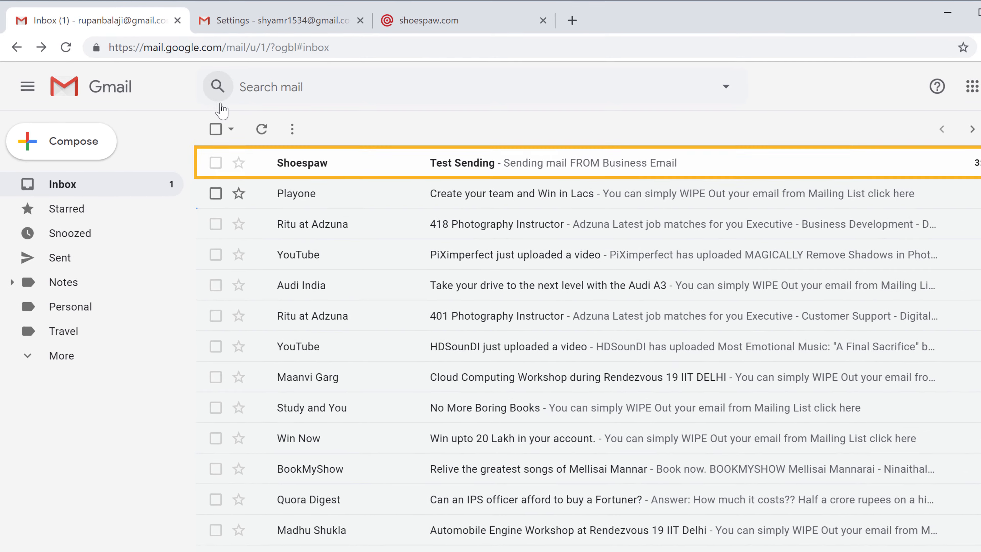
# Open the Test Sending email in the receiving inbox and check its sender details
pyautogui.click(284, 161)
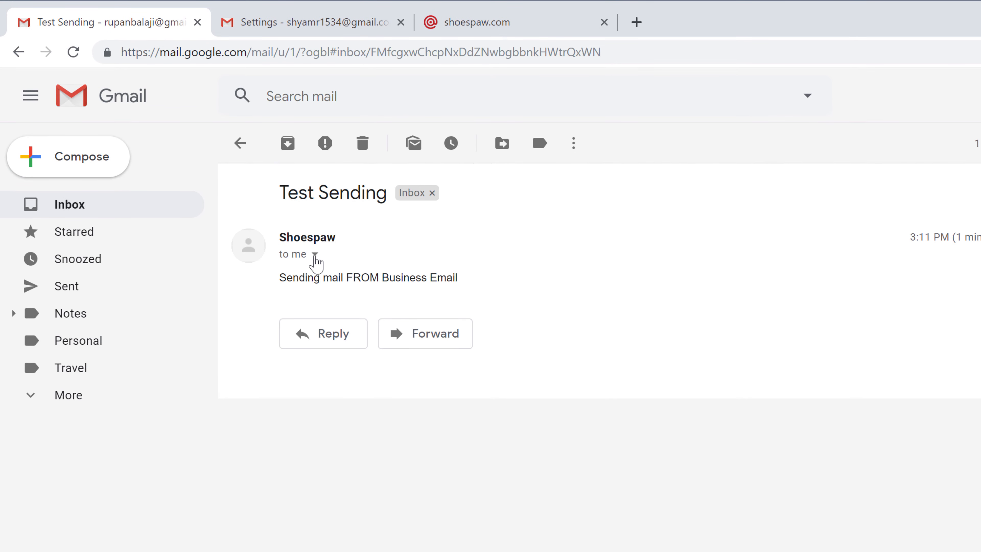
pyautogui.click(314, 254)
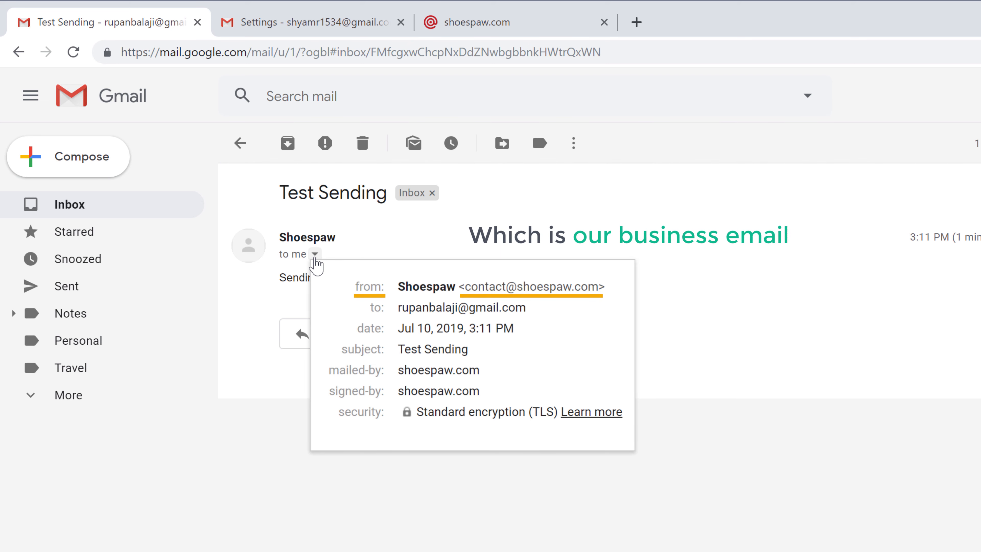
pyautogui.click(315, 255)
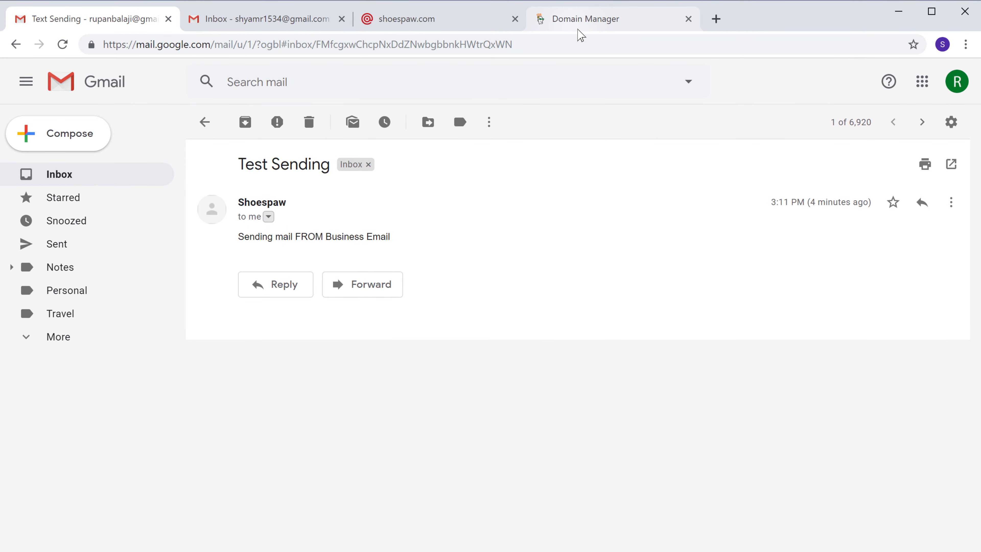
pyautogui.click(578, 29)
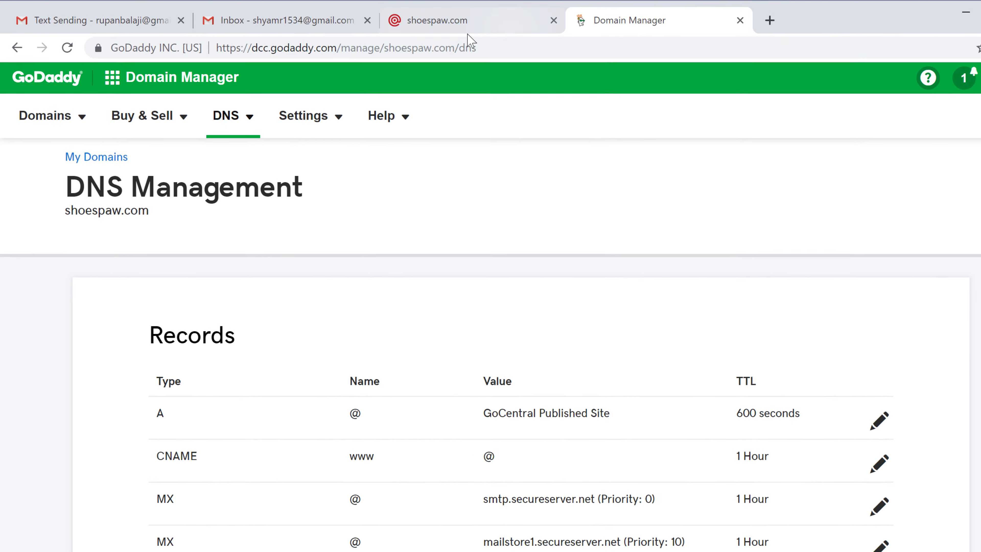
# In Email & Office, create a second shoespaw.com forwarding address that forwards to a Gmail account
pyautogui.click(105, 74)
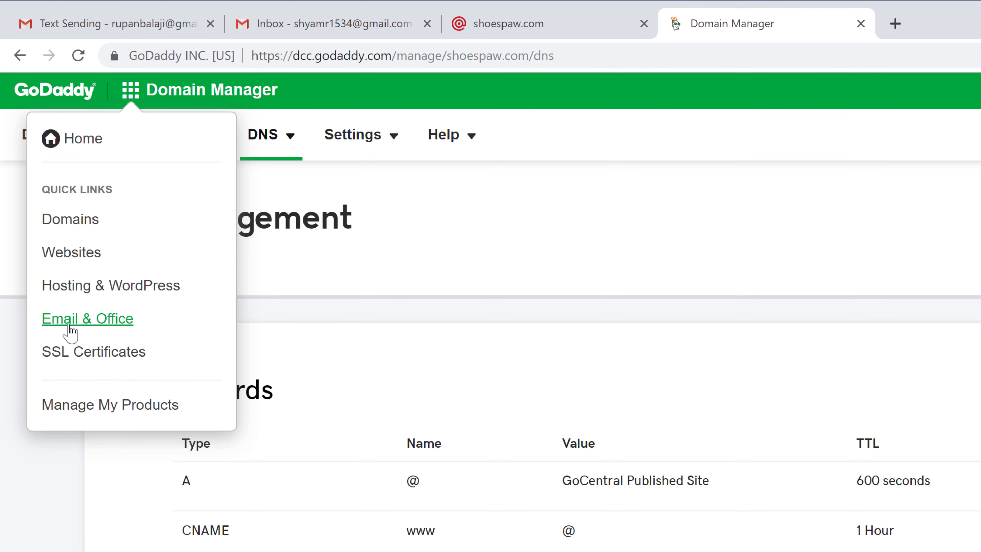
pyautogui.click(68, 320)
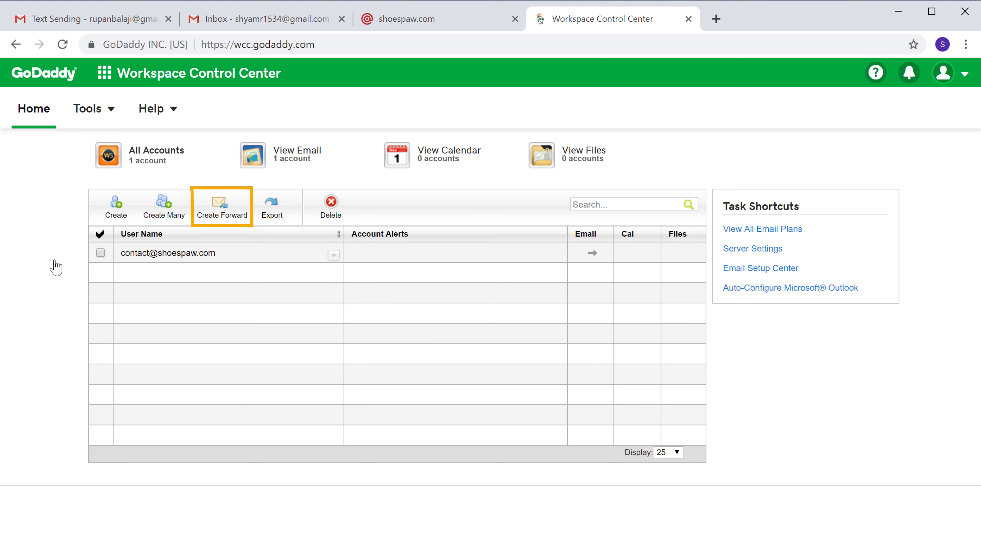
pyautogui.click(219, 216)
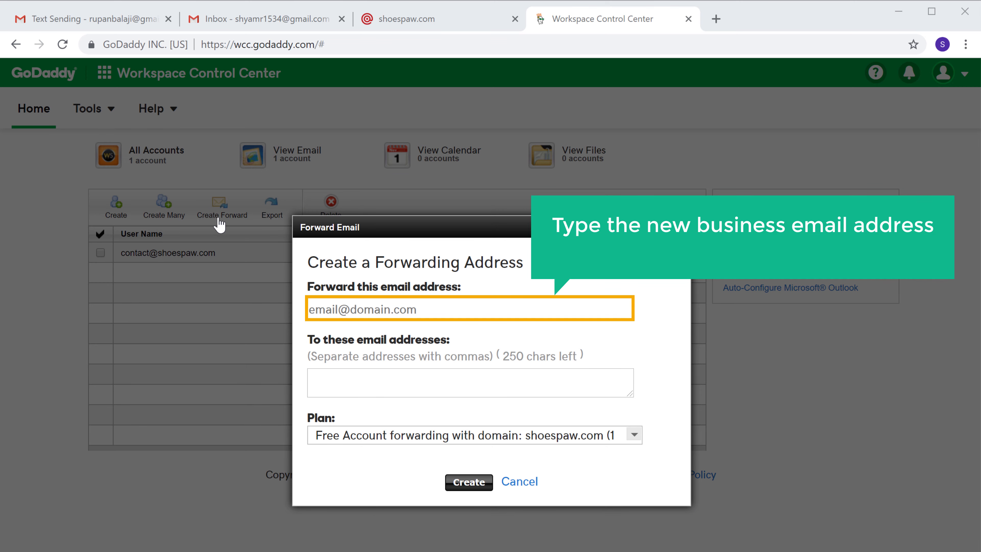
pyautogui.click(451, 304)
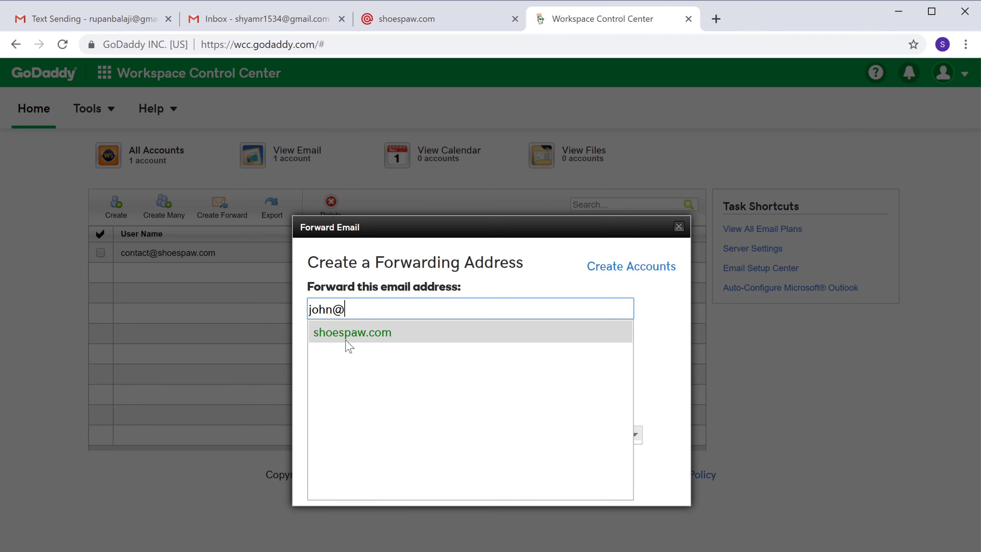
pyautogui.click(348, 333)
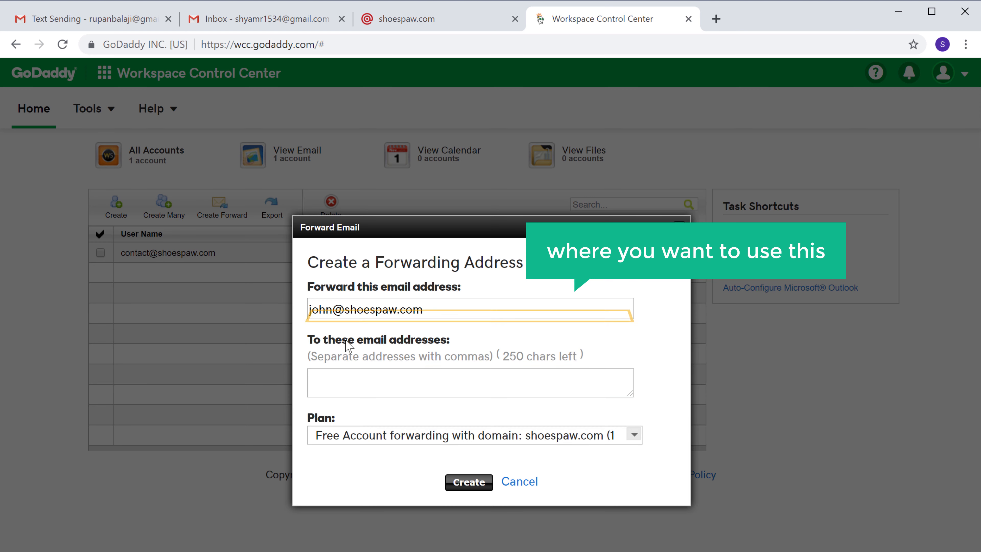
pyautogui.click(363, 386)
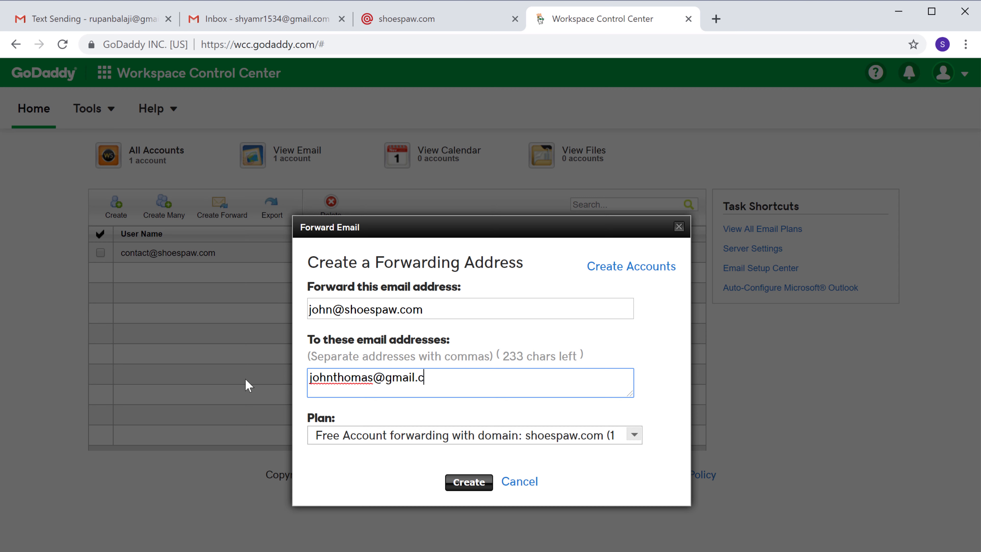
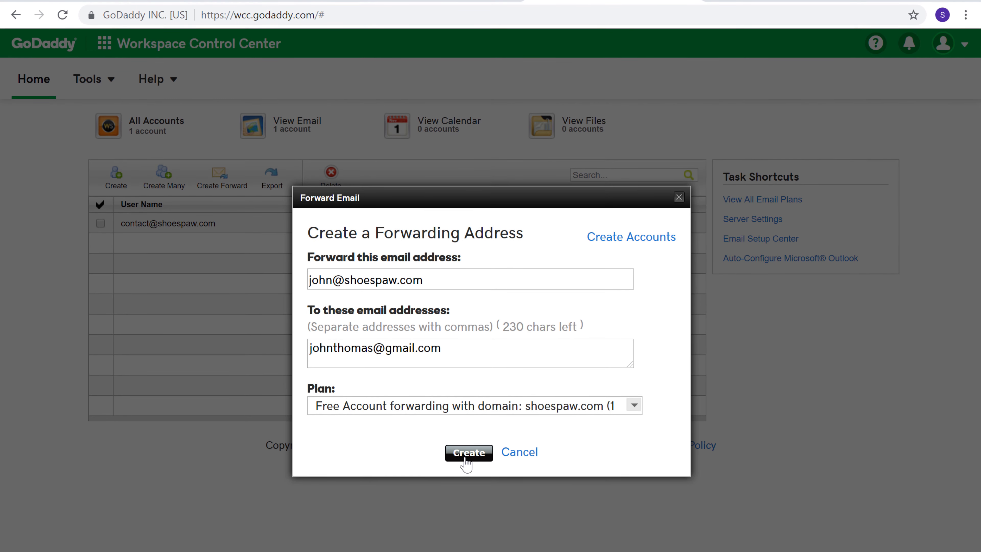
pyautogui.click(459, 452)
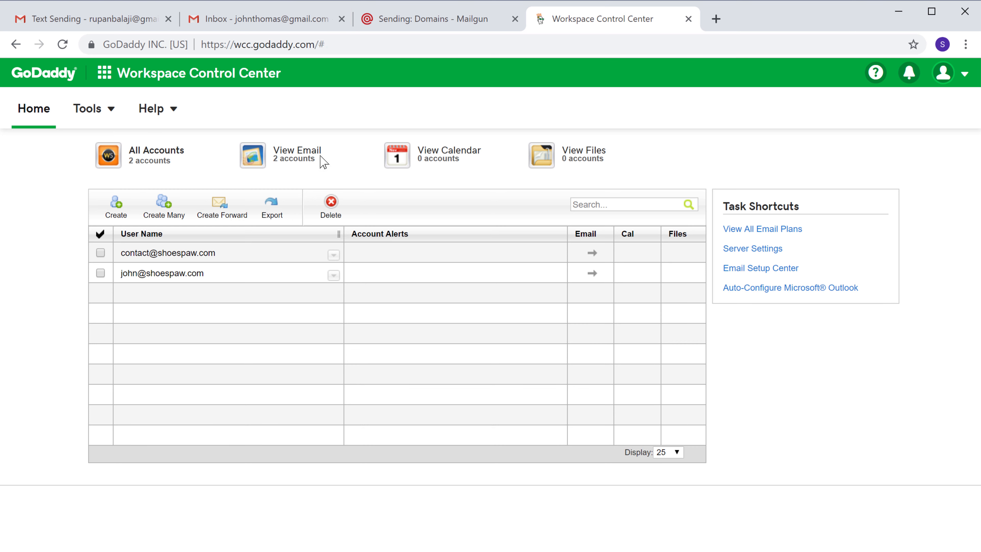
pyautogui.click(265, 20)
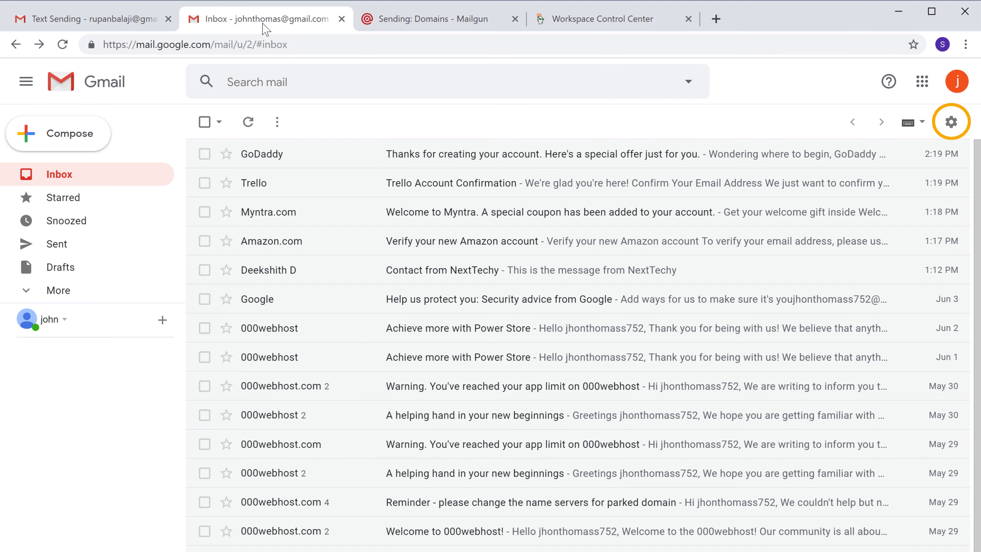
# Open Gmail's Accounts and Import settings and start adding another send-as address
pyautogui.click(951, 122)
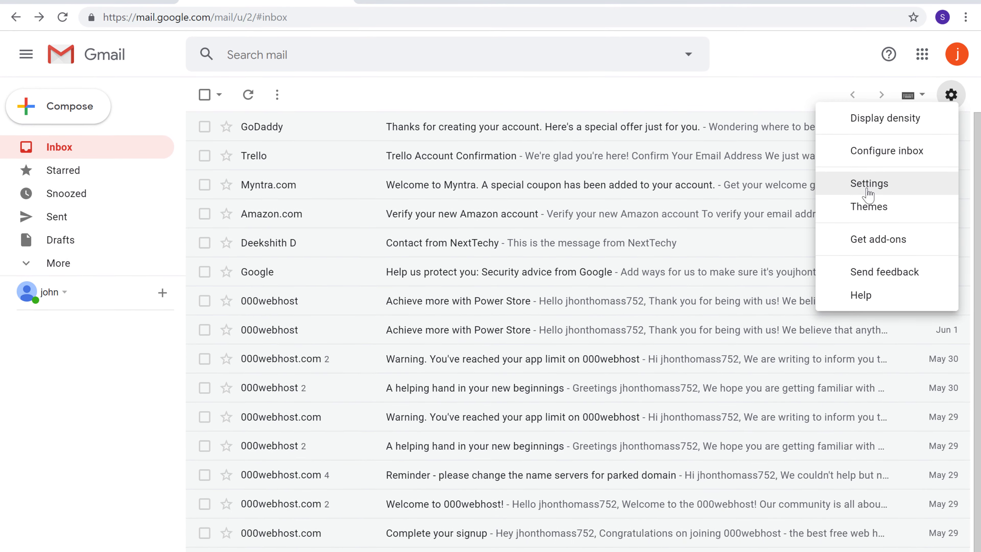
pyautogui.click(867, 214)
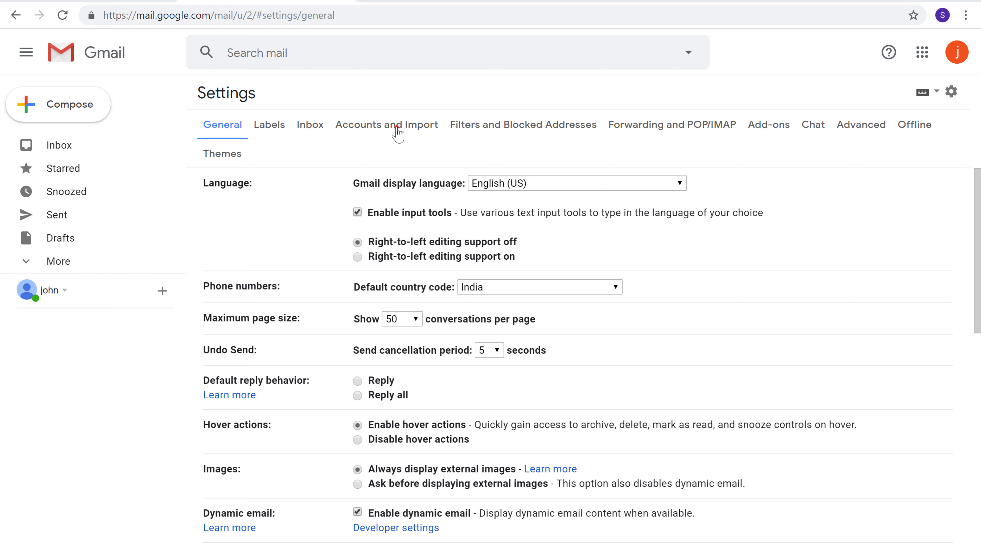
pyautogui.click(396, 127)
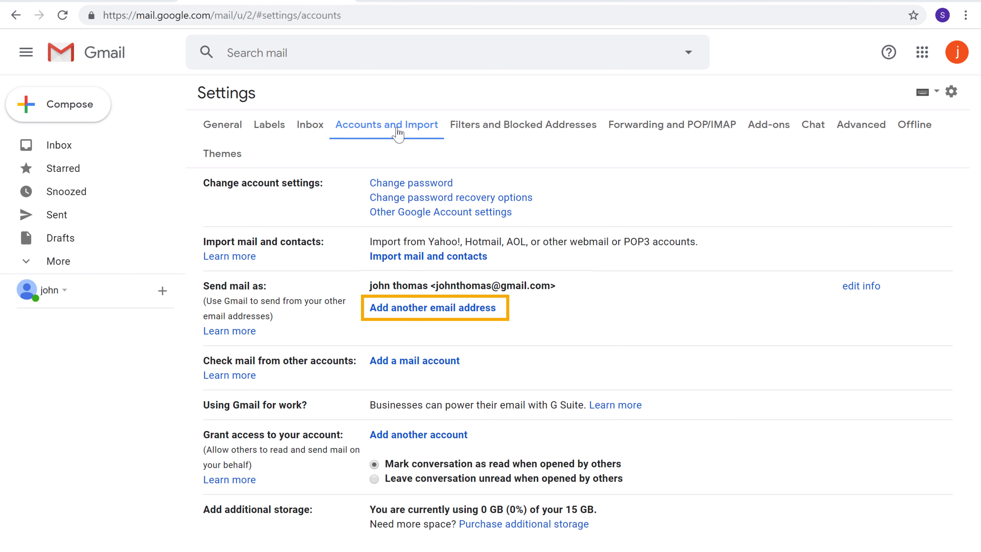
pyautogui.click(405, 312)
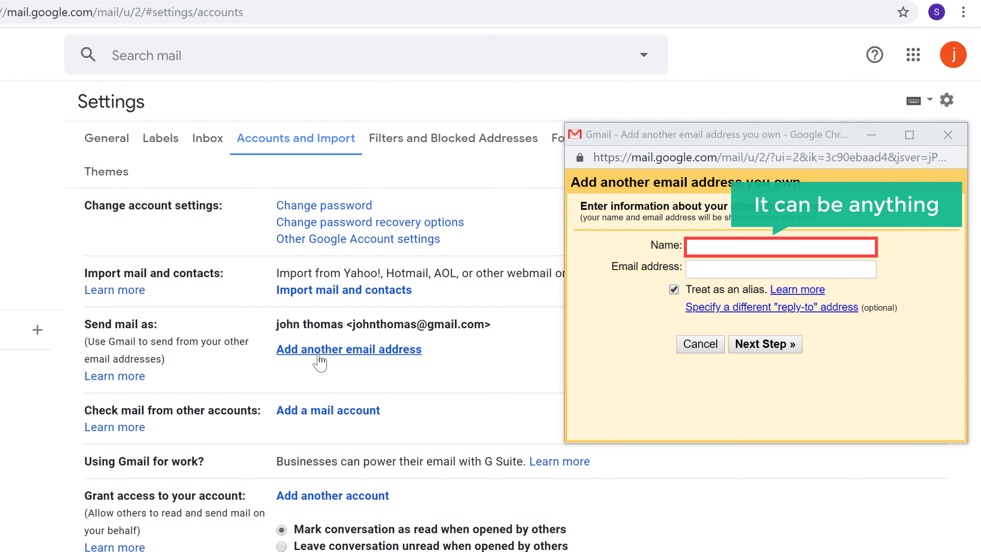
# Enter the business sender name and the new shoespaw.com address, then continue to the SMTP step
pyautogui.click(698, 247)
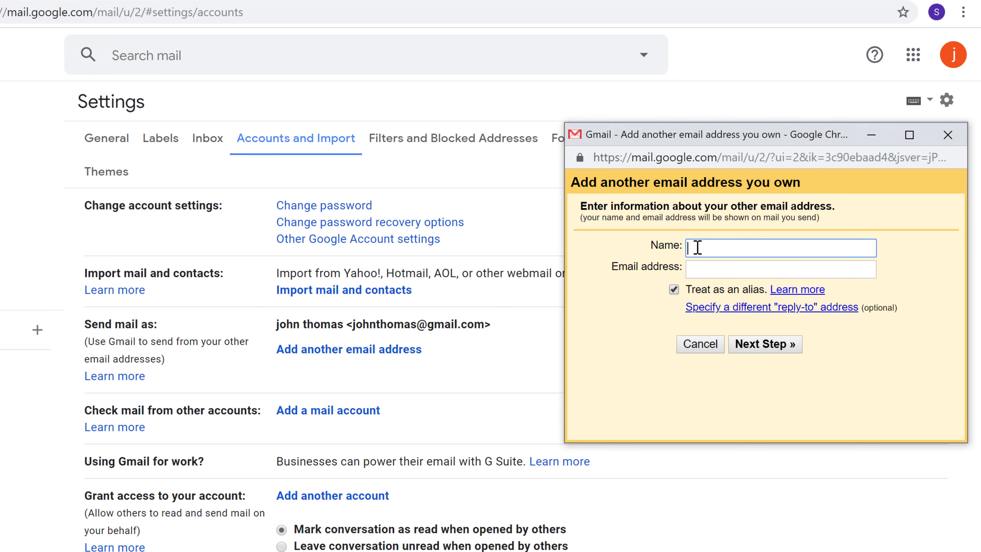
pyautogui.write('John from Shoespa')
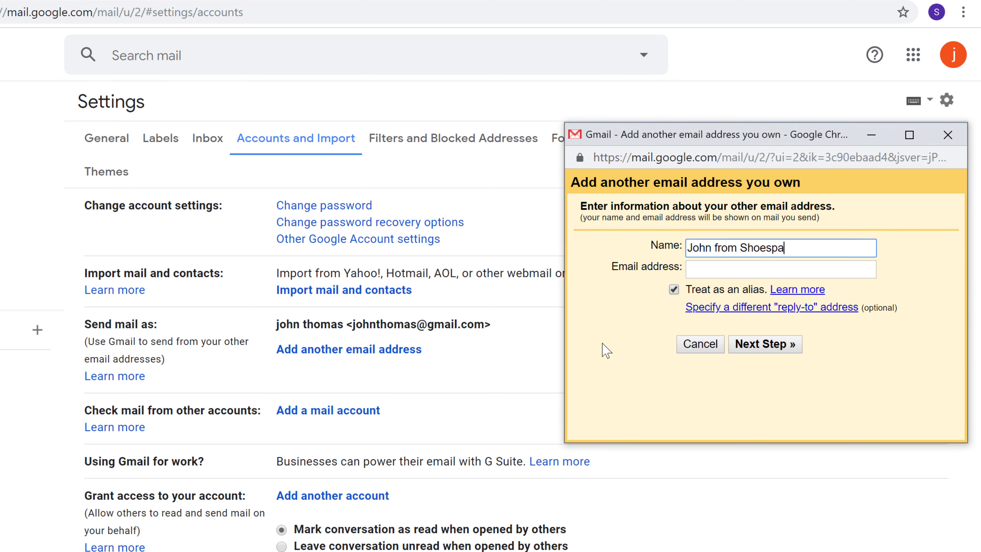
pyautogui.write('w')
pyautogui.press('Tab')
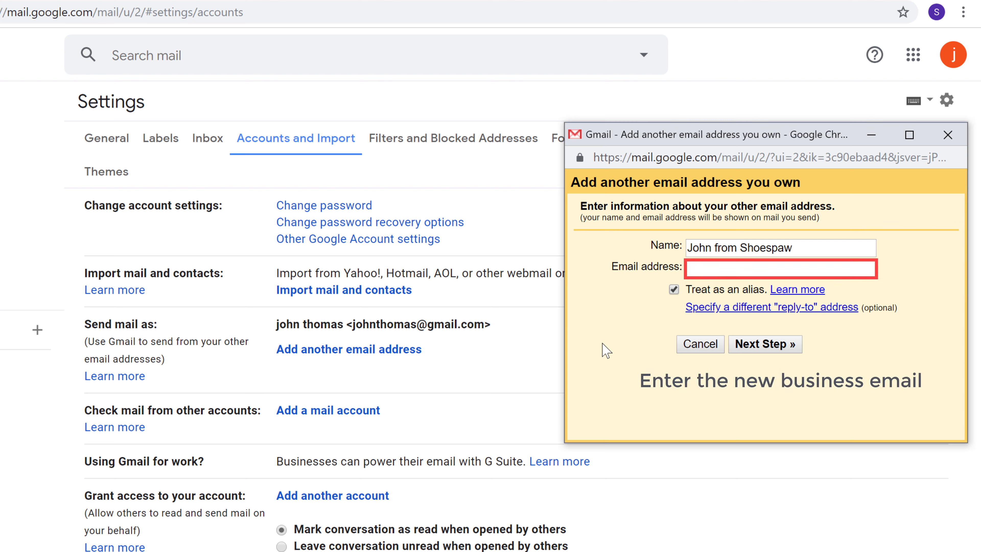
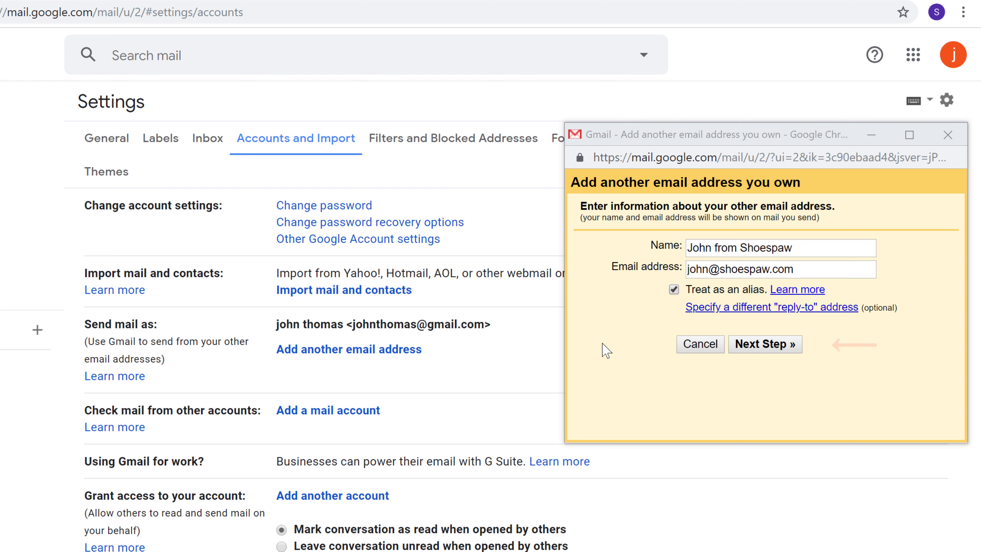
pyautogui.click(748, 349)
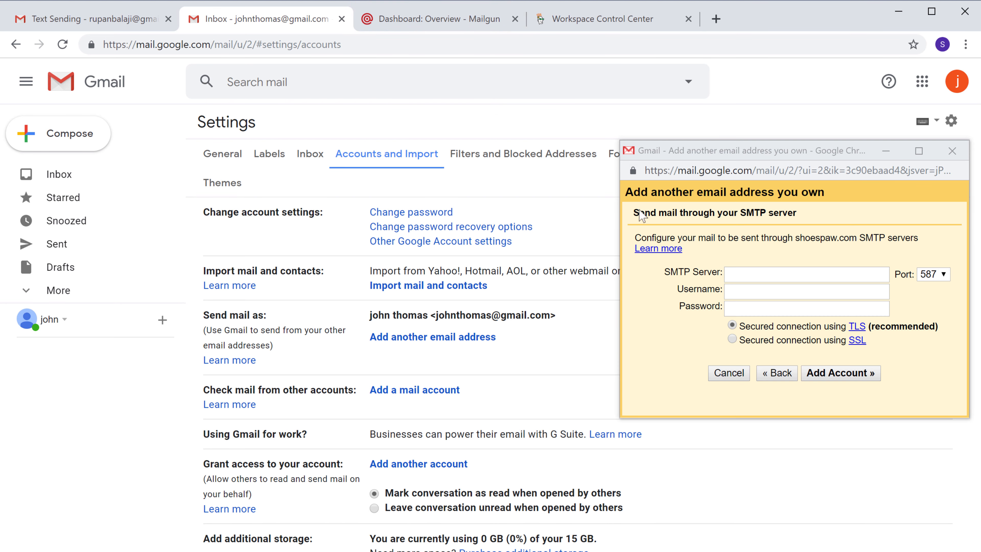
pyautogui.click(439, 27)
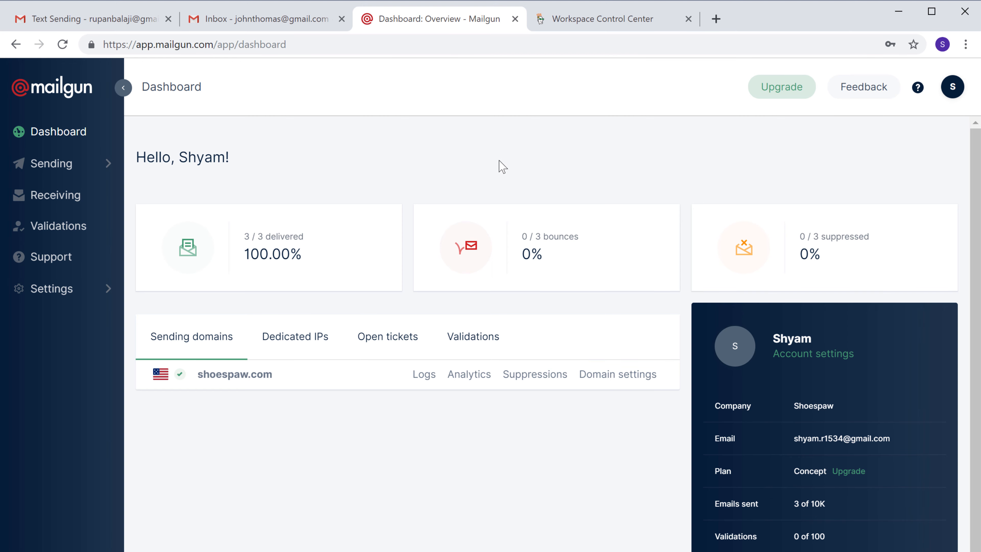
# Create a new SMTP credential login for the second business address under shoespaw.com
pyautogui.click(598, 380)
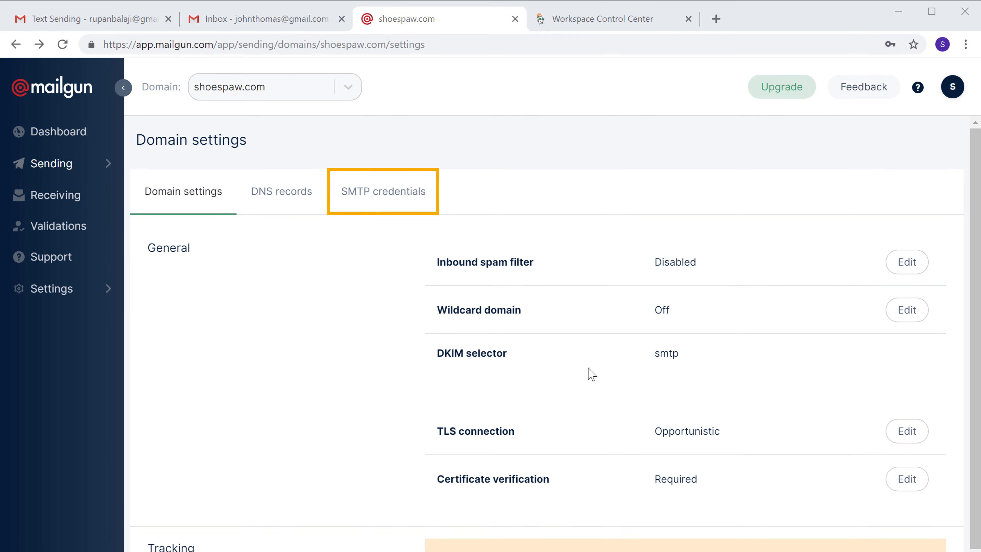
pyautogui.click(382, 204)
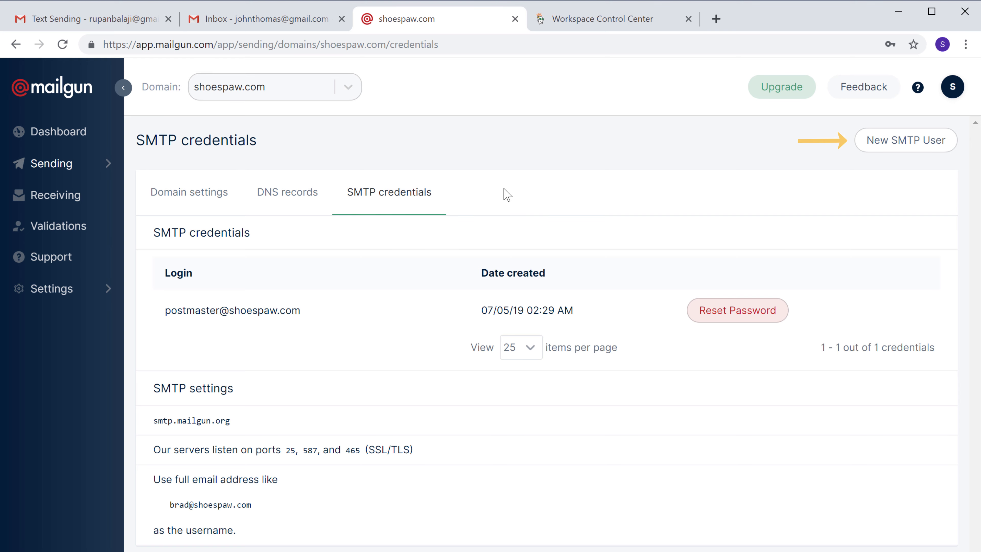
pyautogui.click(902, 148)
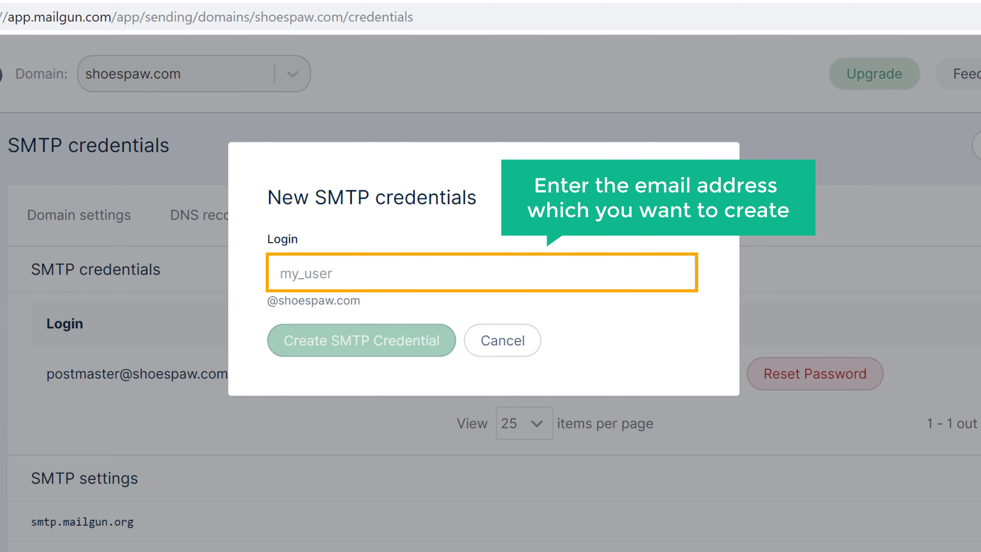
pyautogui.click(448, 274)
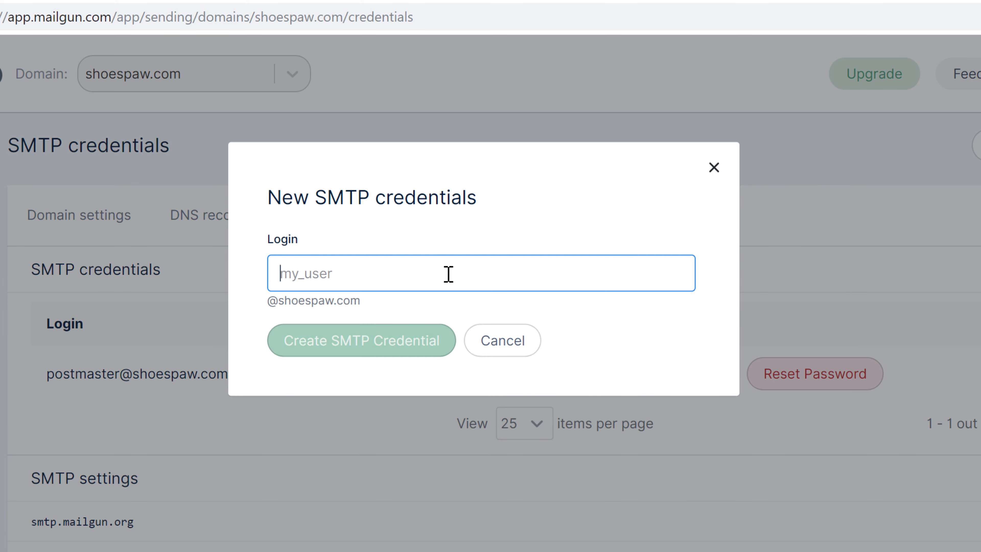
pyautogui.write('john')
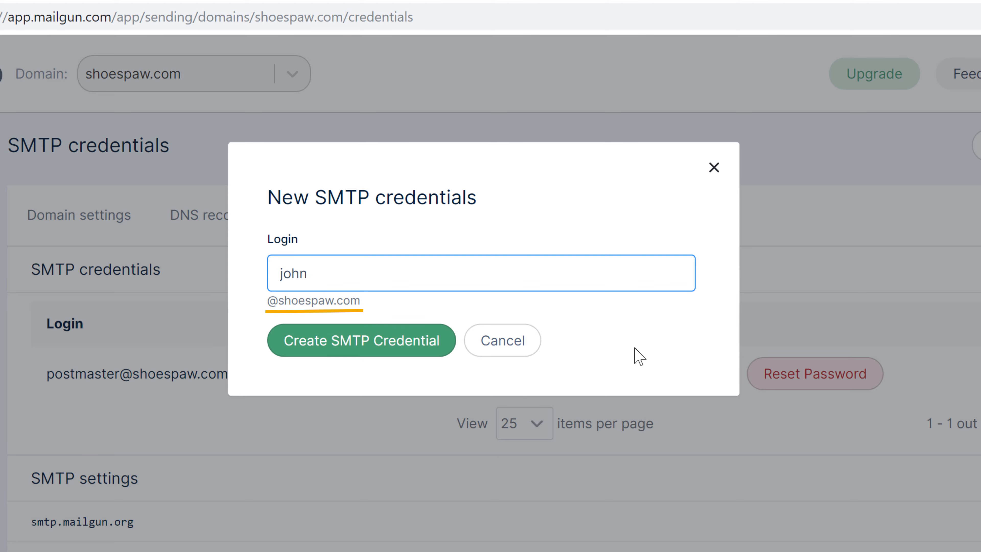
pyautogui.click(634, 347)
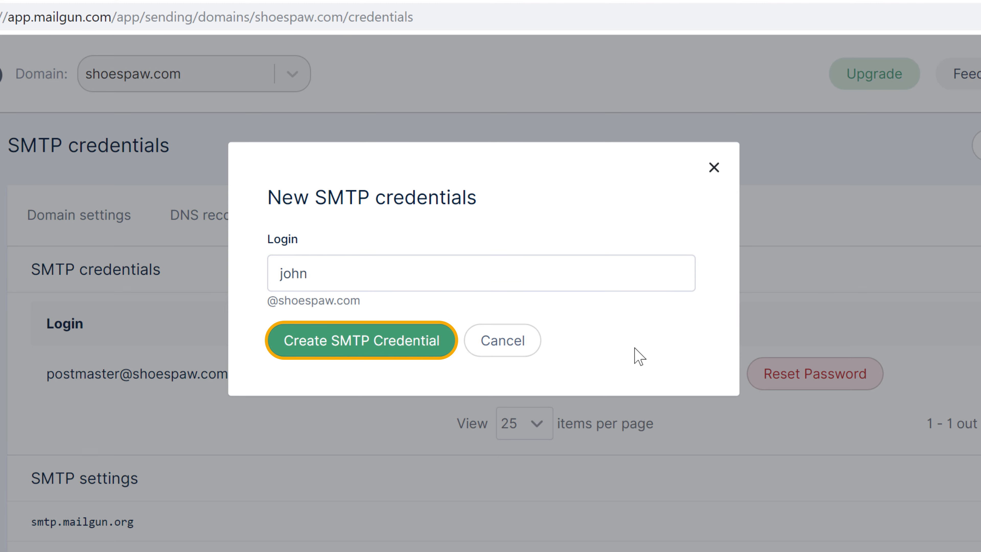
pyautogui.click(349, 352)
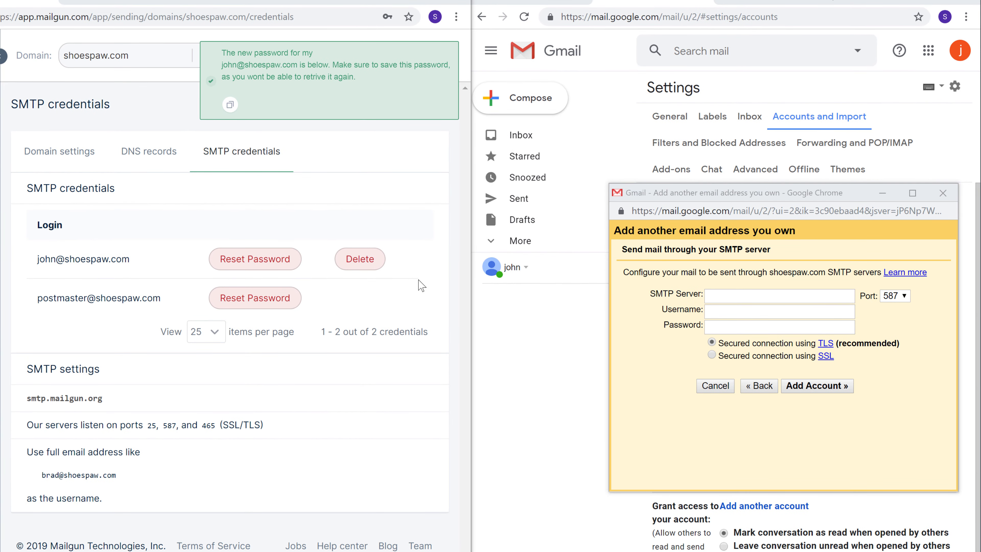
# Paste the newly generated Mailgun SMTP password into Gmail's Password field
pyautogui.click(231, 107)
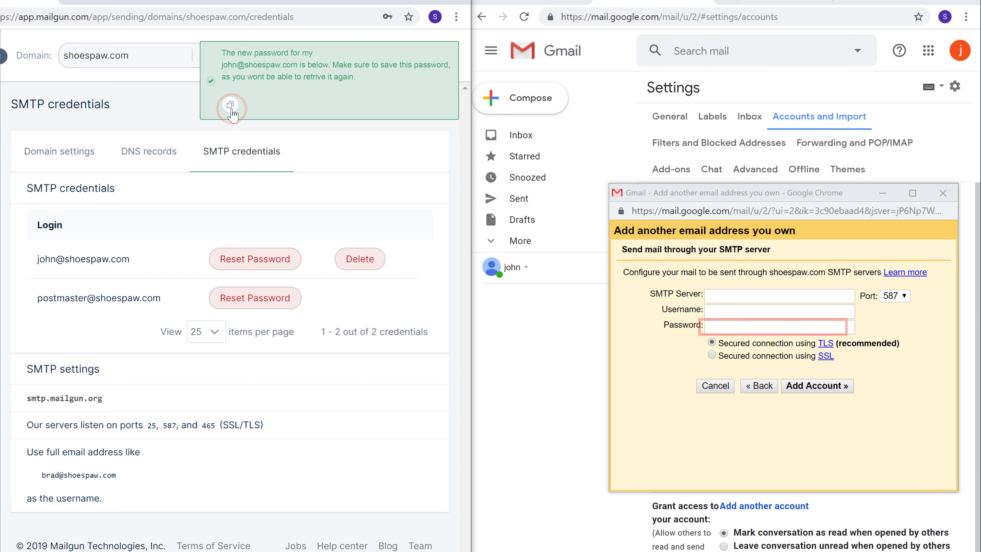
pyautogui.click(739, 328)
pyautogui.rightClick(739, 328)
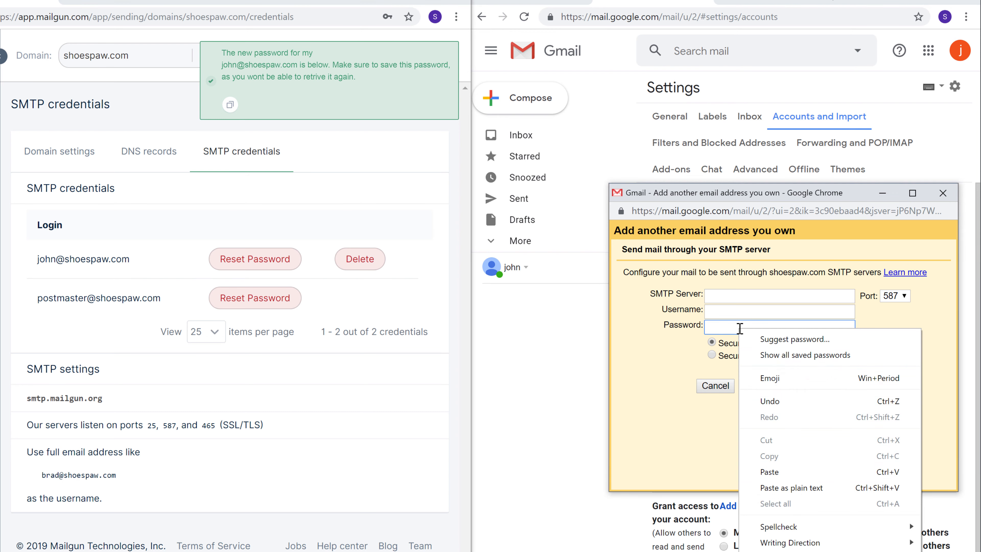
pyautogui.click(768, 475)
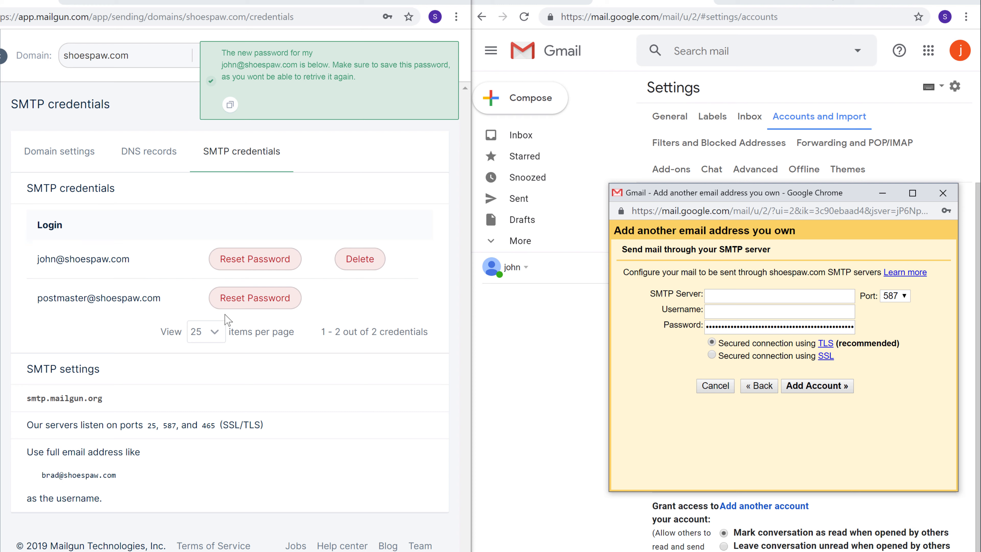
# Copy the new Mailgun login and paste it as Gmail's SMTP username
pyautogui.click(38, 258)
pyautogui.rightClick(128, 260)
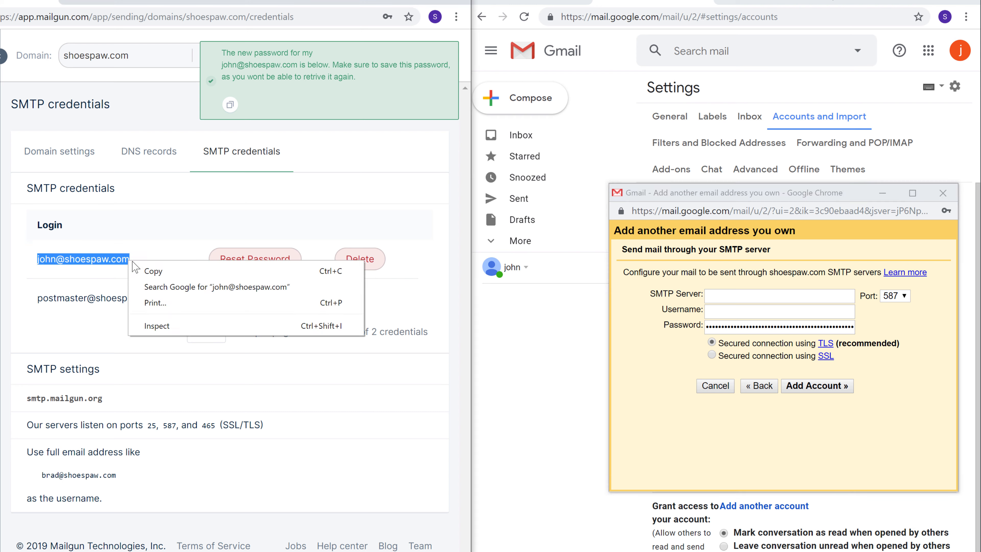
pyautogui.click(153, 271)
pyautogui.click(153, 280)
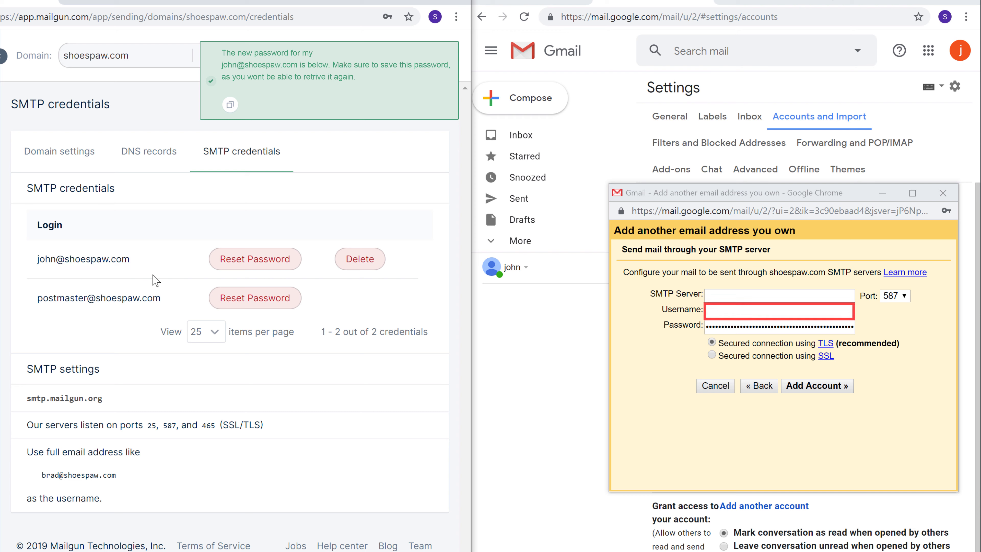
pyautogui.rightClick(731, 310)
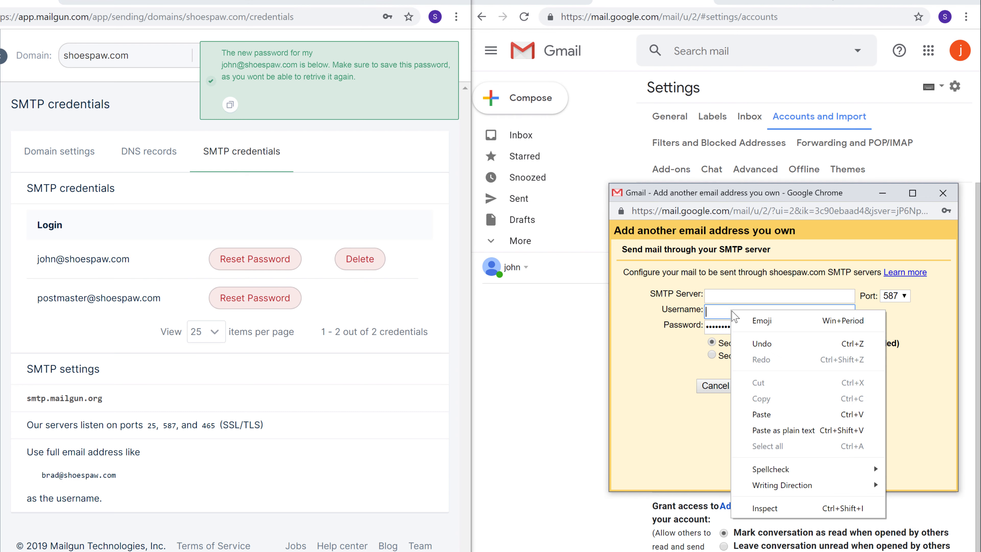
pyautogui.click(761, 415)
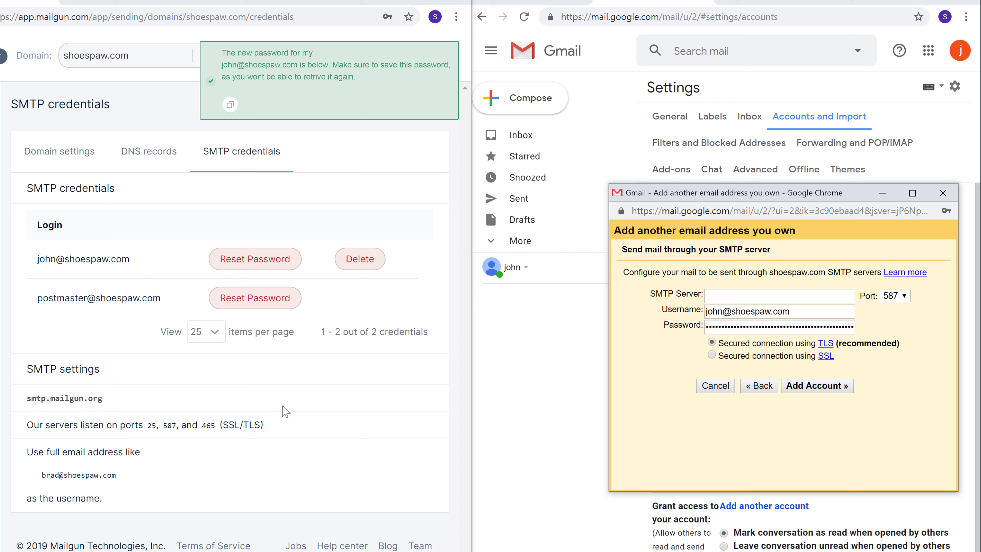
# Set the SMTP server to smtp.mailgun.org and add the account on port 587 with TLS
pyautogui.moveTo(29, 399); pyautogui.dragTo(107, 401)
pyautogui.rightClick(107, 401)
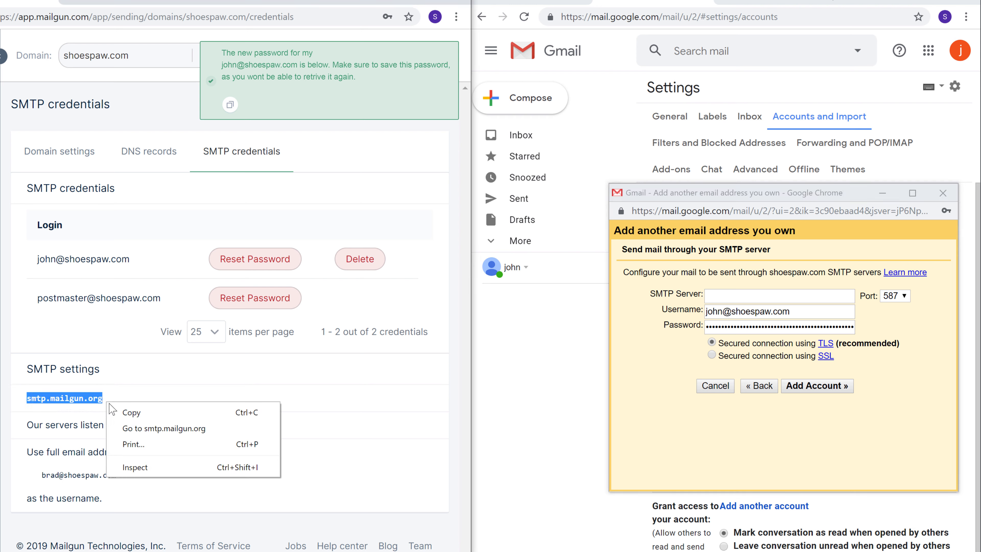
pyautogui.click(134, 420)
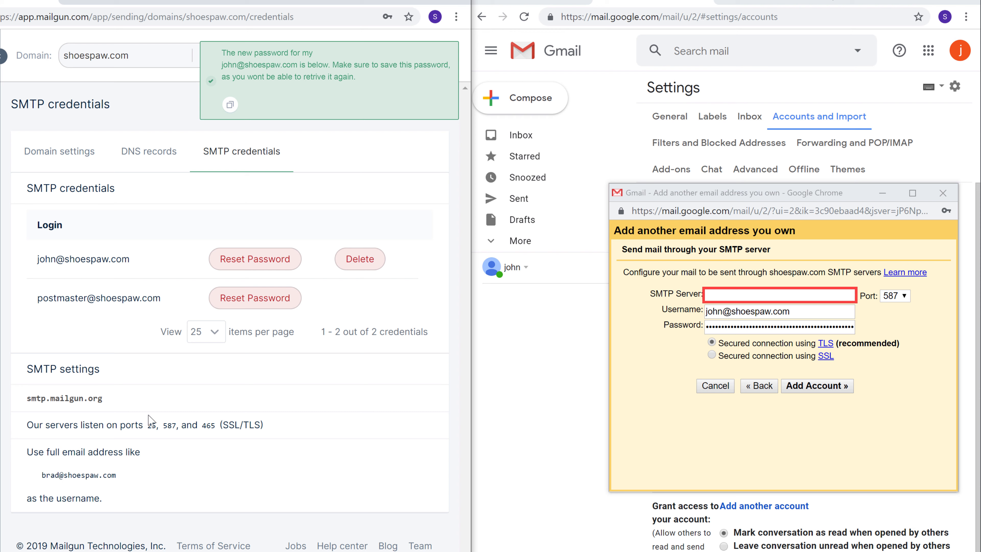
pyautogui.click(745, 296)
pyautogui.rightClick(746, 296)
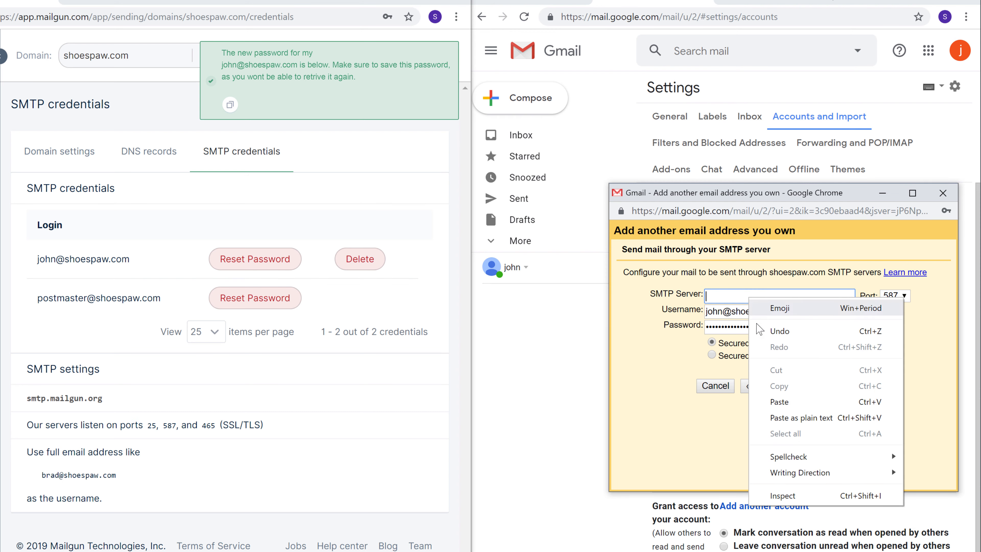
pyautogui.click(773, 403)
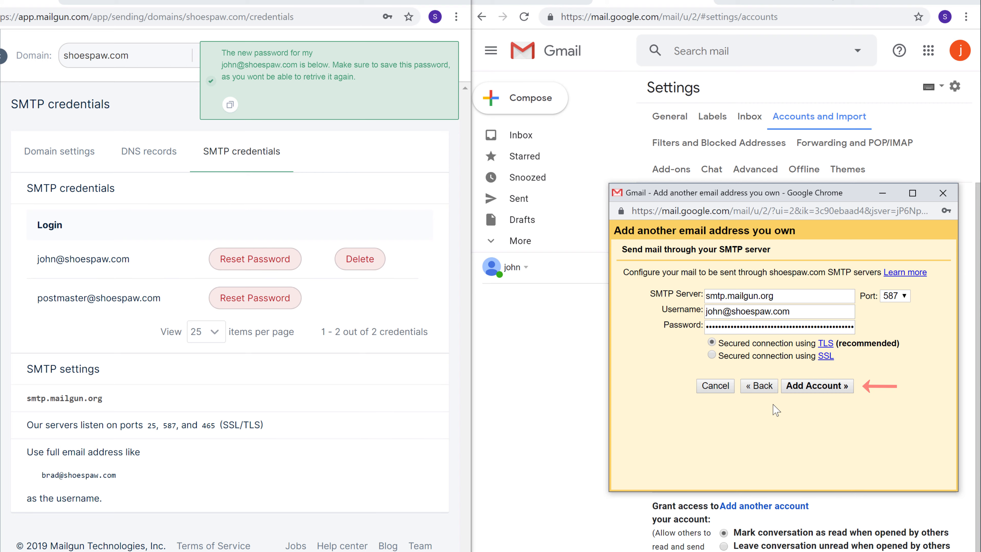
pyautogui.click(813, 387)
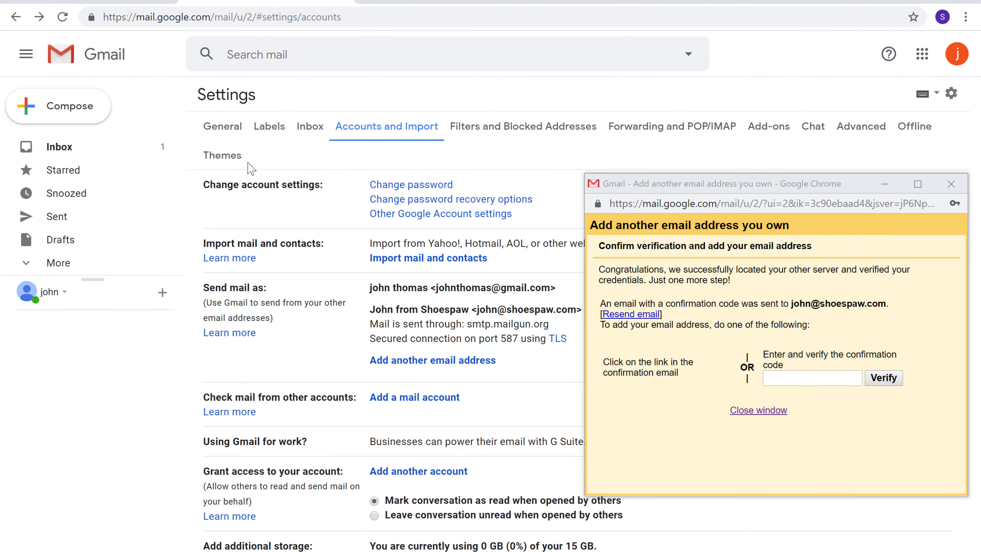
# Copy the confirmation code from the Gmail Team confirmation email in the inbox
pyautogui.click(60, 154)
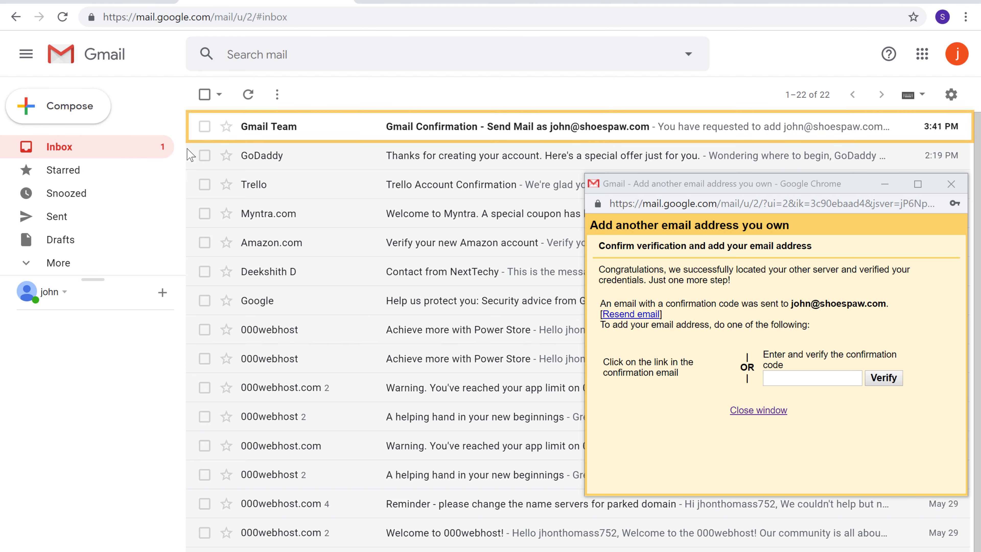
pyautogui.click(261, 135)
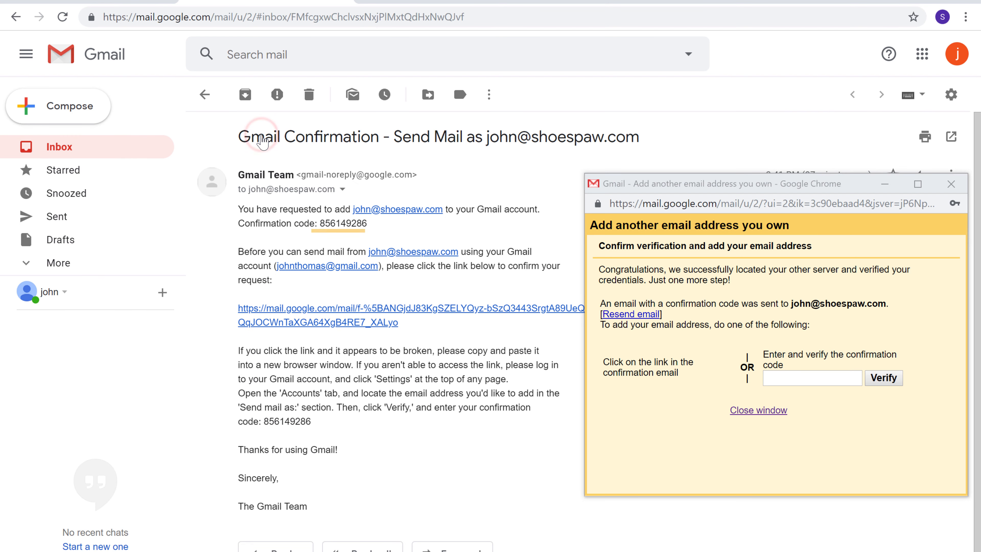
pyautogui.moveTo(320, 223); pyautogui.dragTo(367, 223)
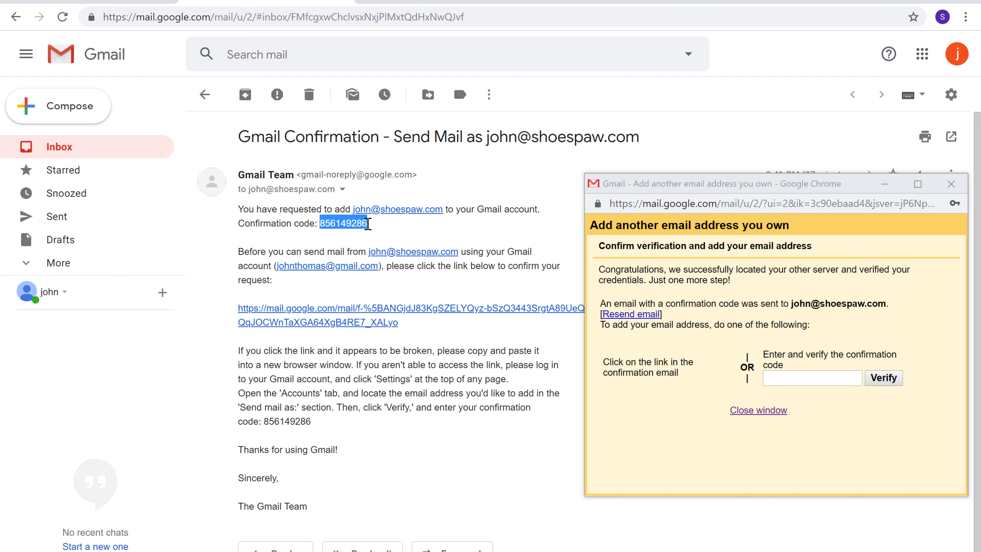
pyautogui.rightClick(368, 224)
pyautogui.click(396, 236)
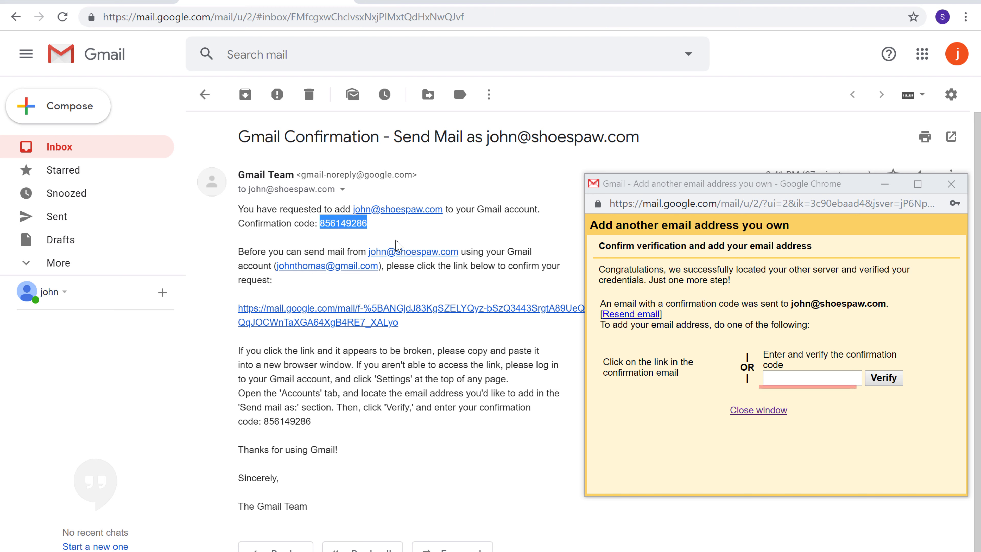
# Paste the confirmation code into the add-address popup and verify it
pyautogui.click(774, 381)
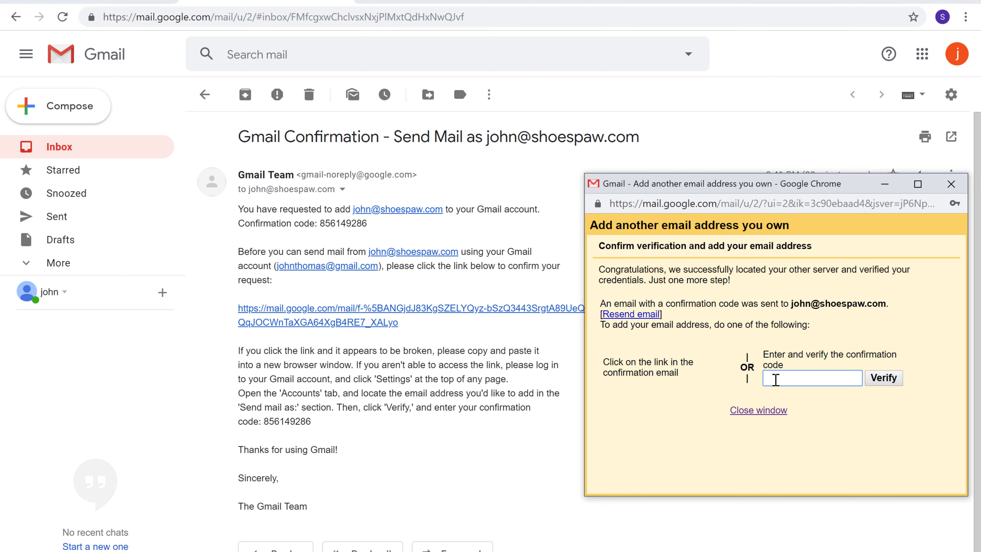
pyautogui.rightClick(775, 381)
pyautogui.click(808, 496)
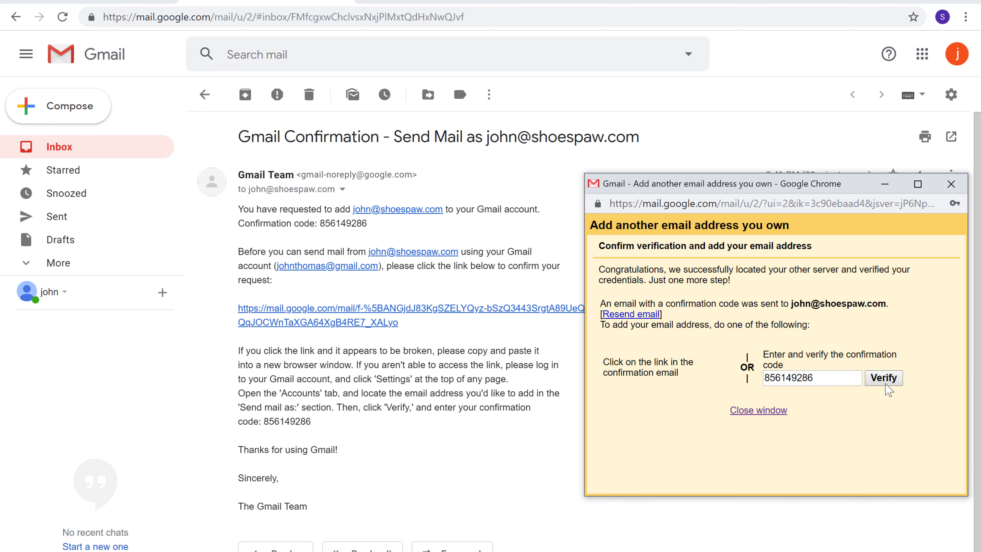
pyautogui.click(883, 380)
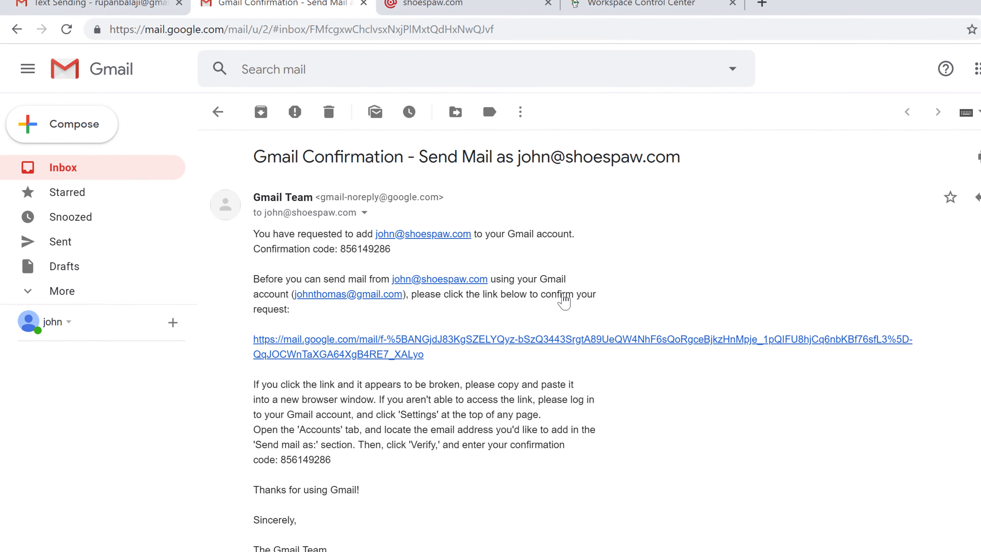
# Send a 'Final Test' email reading 'Sending mail from the new email address on the same domain.' to the recipient's Gmail
pyautogui.click(69, 130)
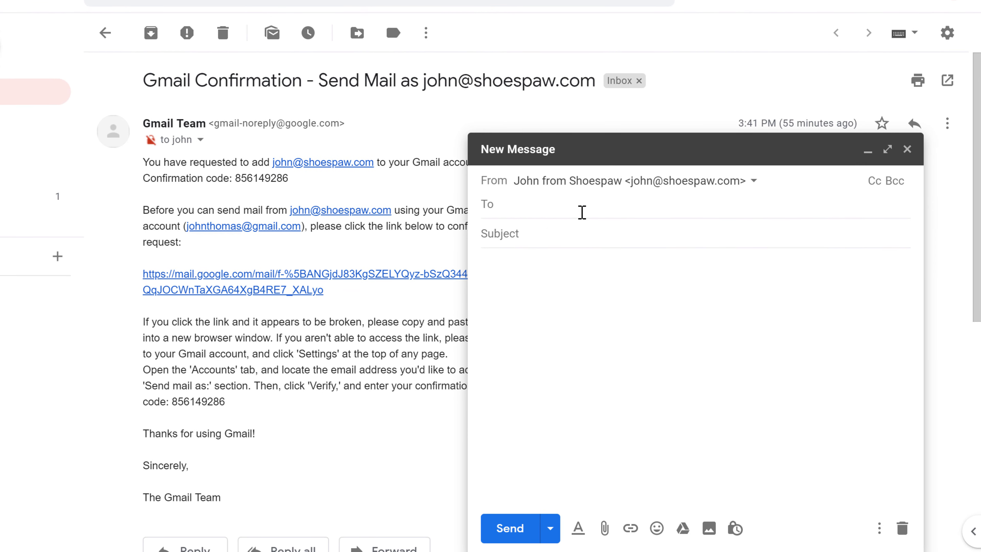
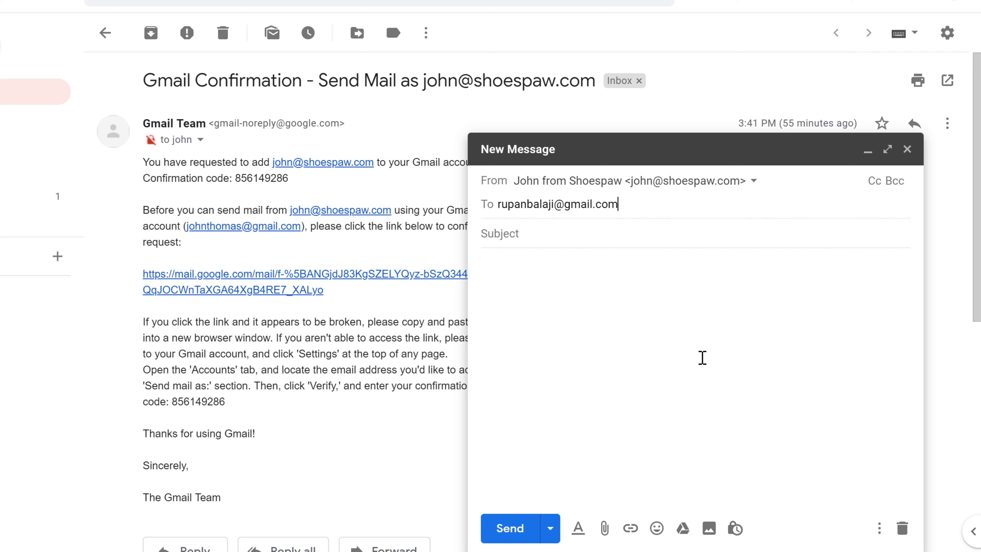
pyautogui.press('Tab')
pyautogui.write('Final Test')
pyautogui.press('Tab')
pyautogui.write('Sending mail f')
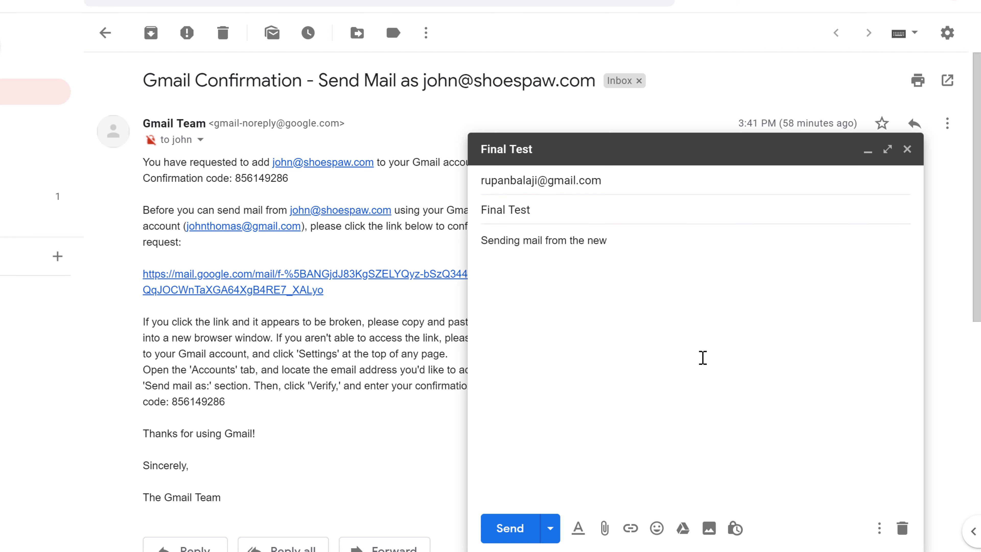
pyautogui.write('rom the new email address on the same domain.')
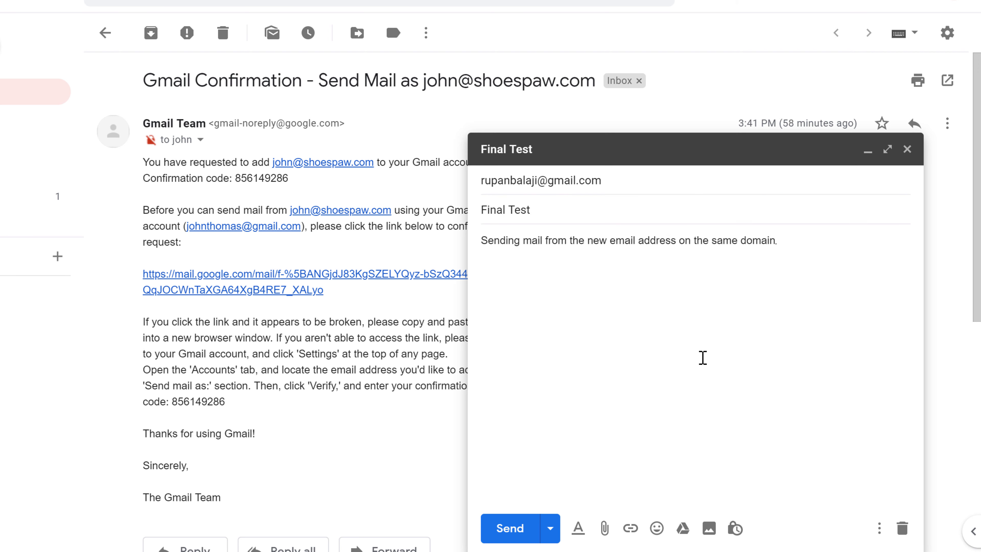
pyautogui.click(509, 527)
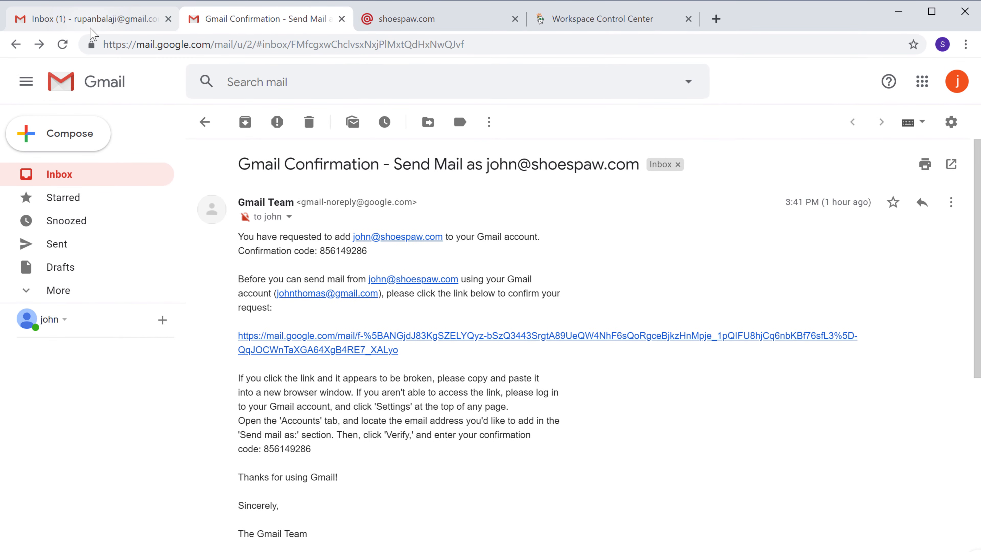
# Open the Final Test email in the recipient's inbox and show its sender details
pyautogui.click(91, 27)
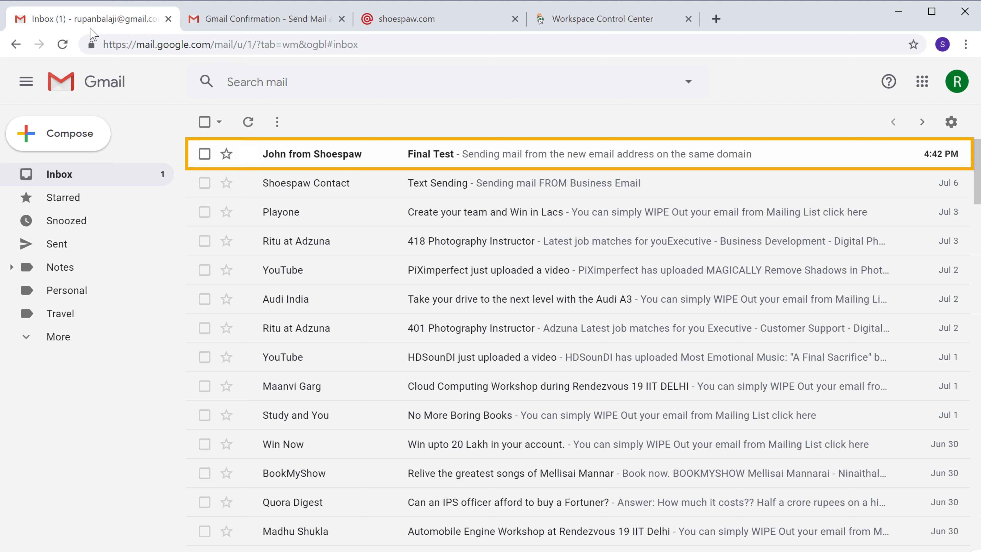
pyautogui.click(273, 155)
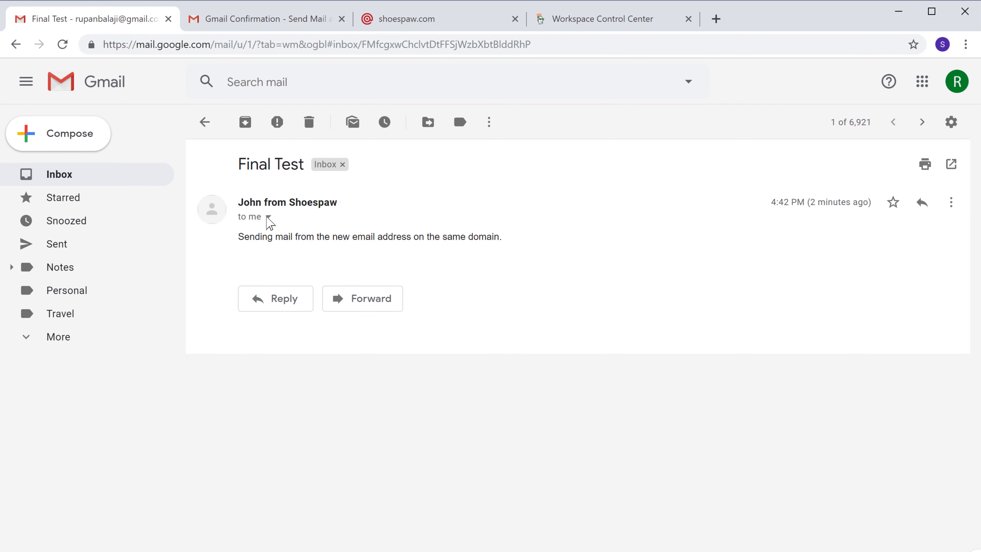
pyautogui.click(268, 218)
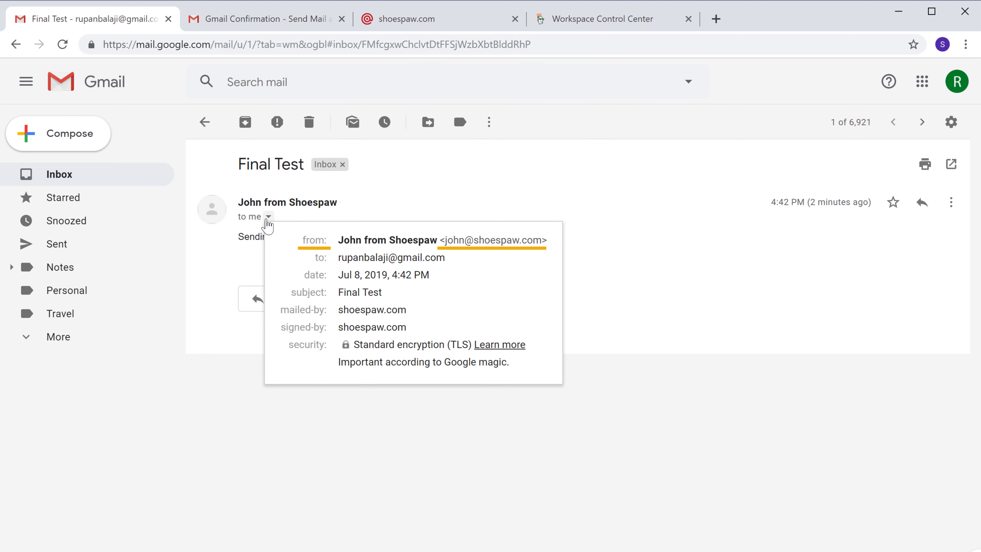